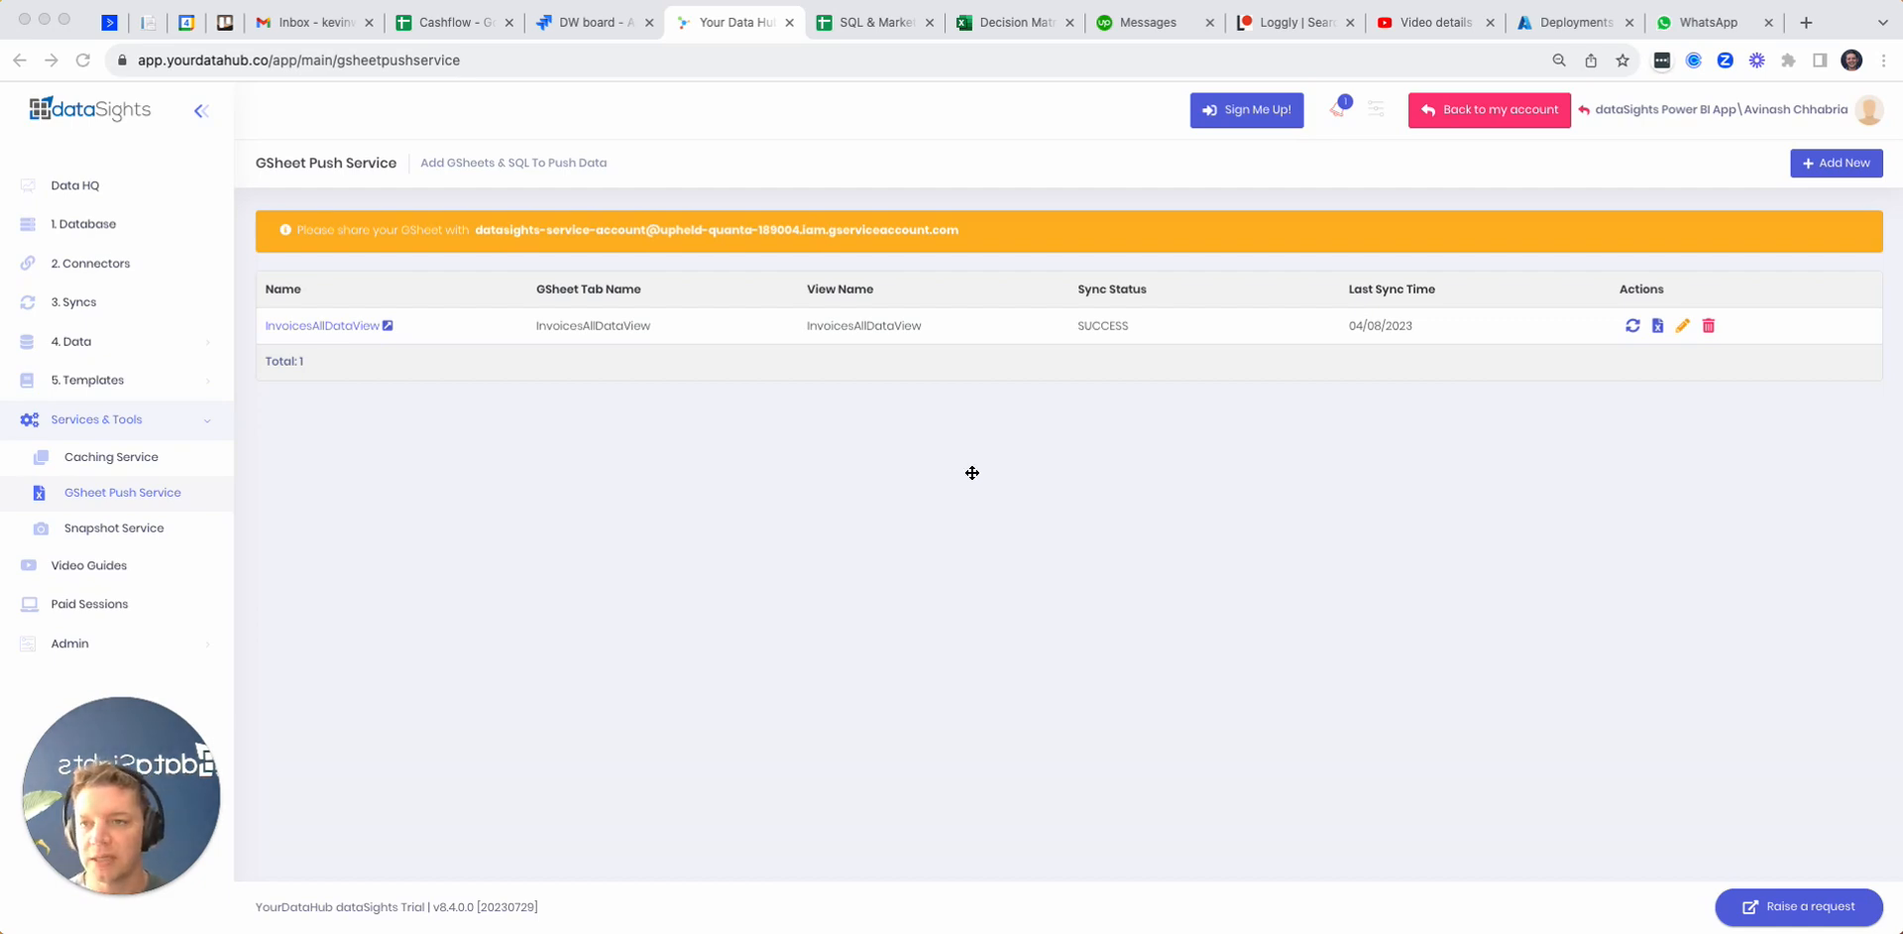
# Step: Switch to the SQL & Marketing Google Sheet and examine the amountpaid, contact_name, currencyrate and date columns of the InvoicesAllDataView sheet
pyautogui.click(890, 32)
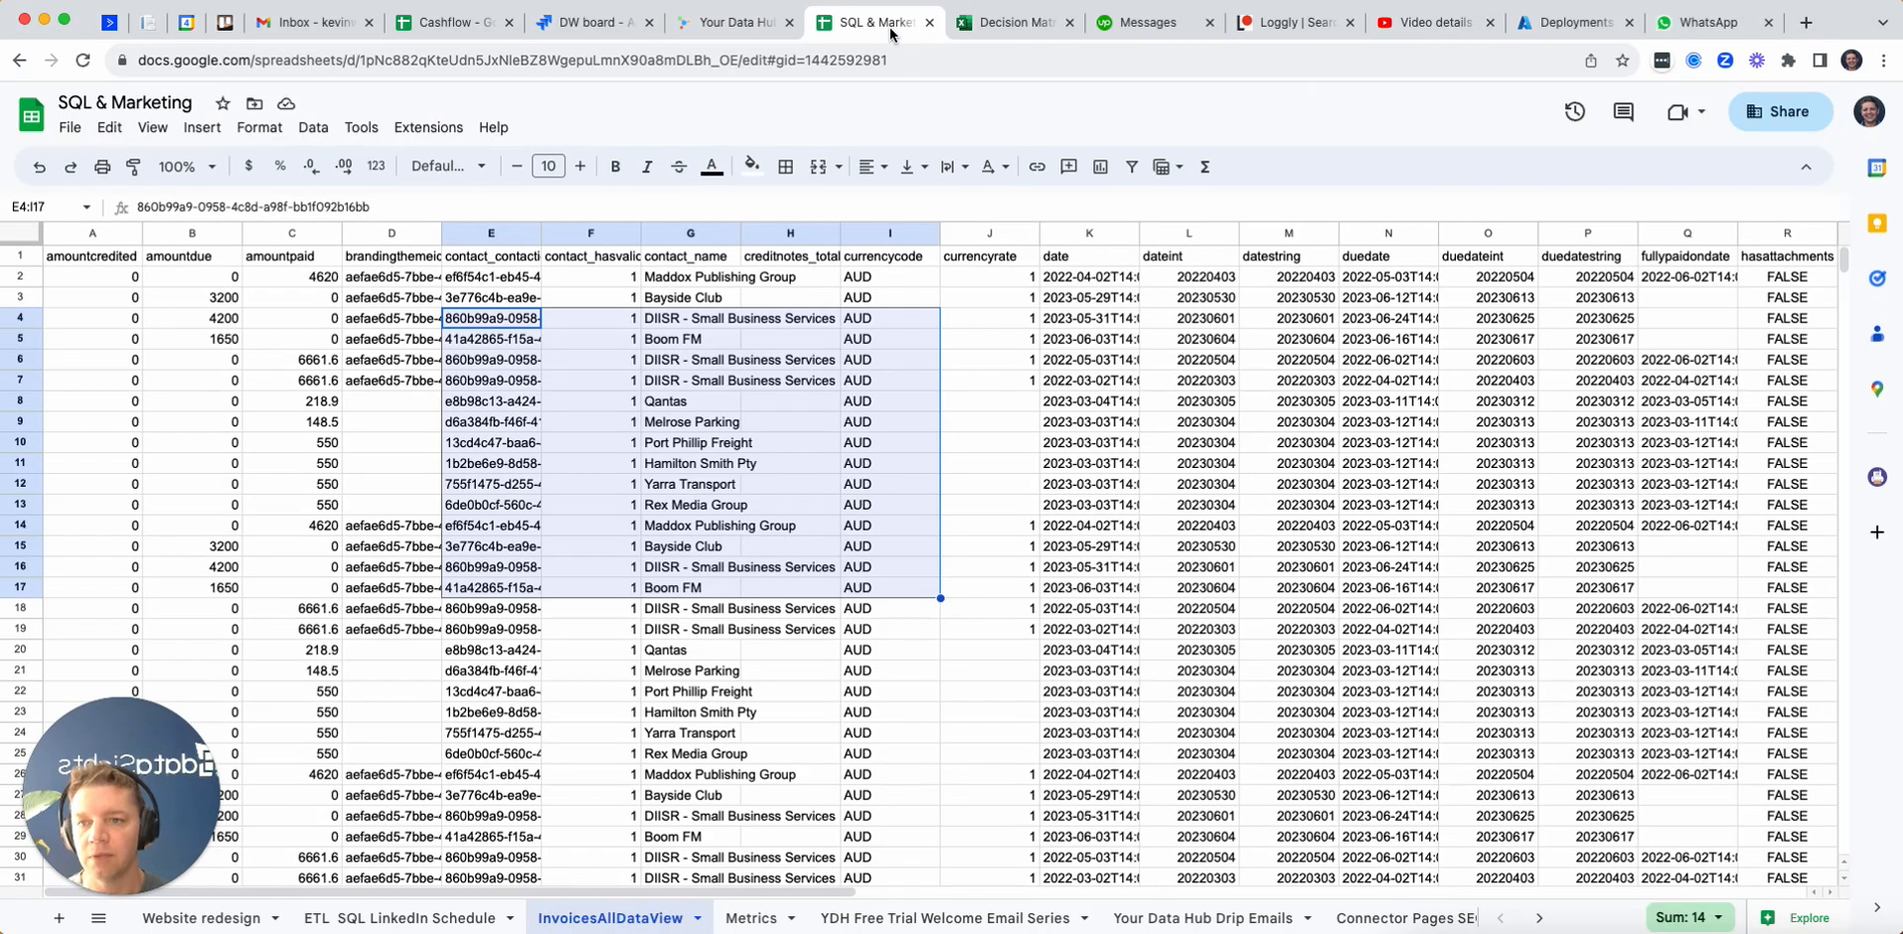
pyautogui.click(757, 386)
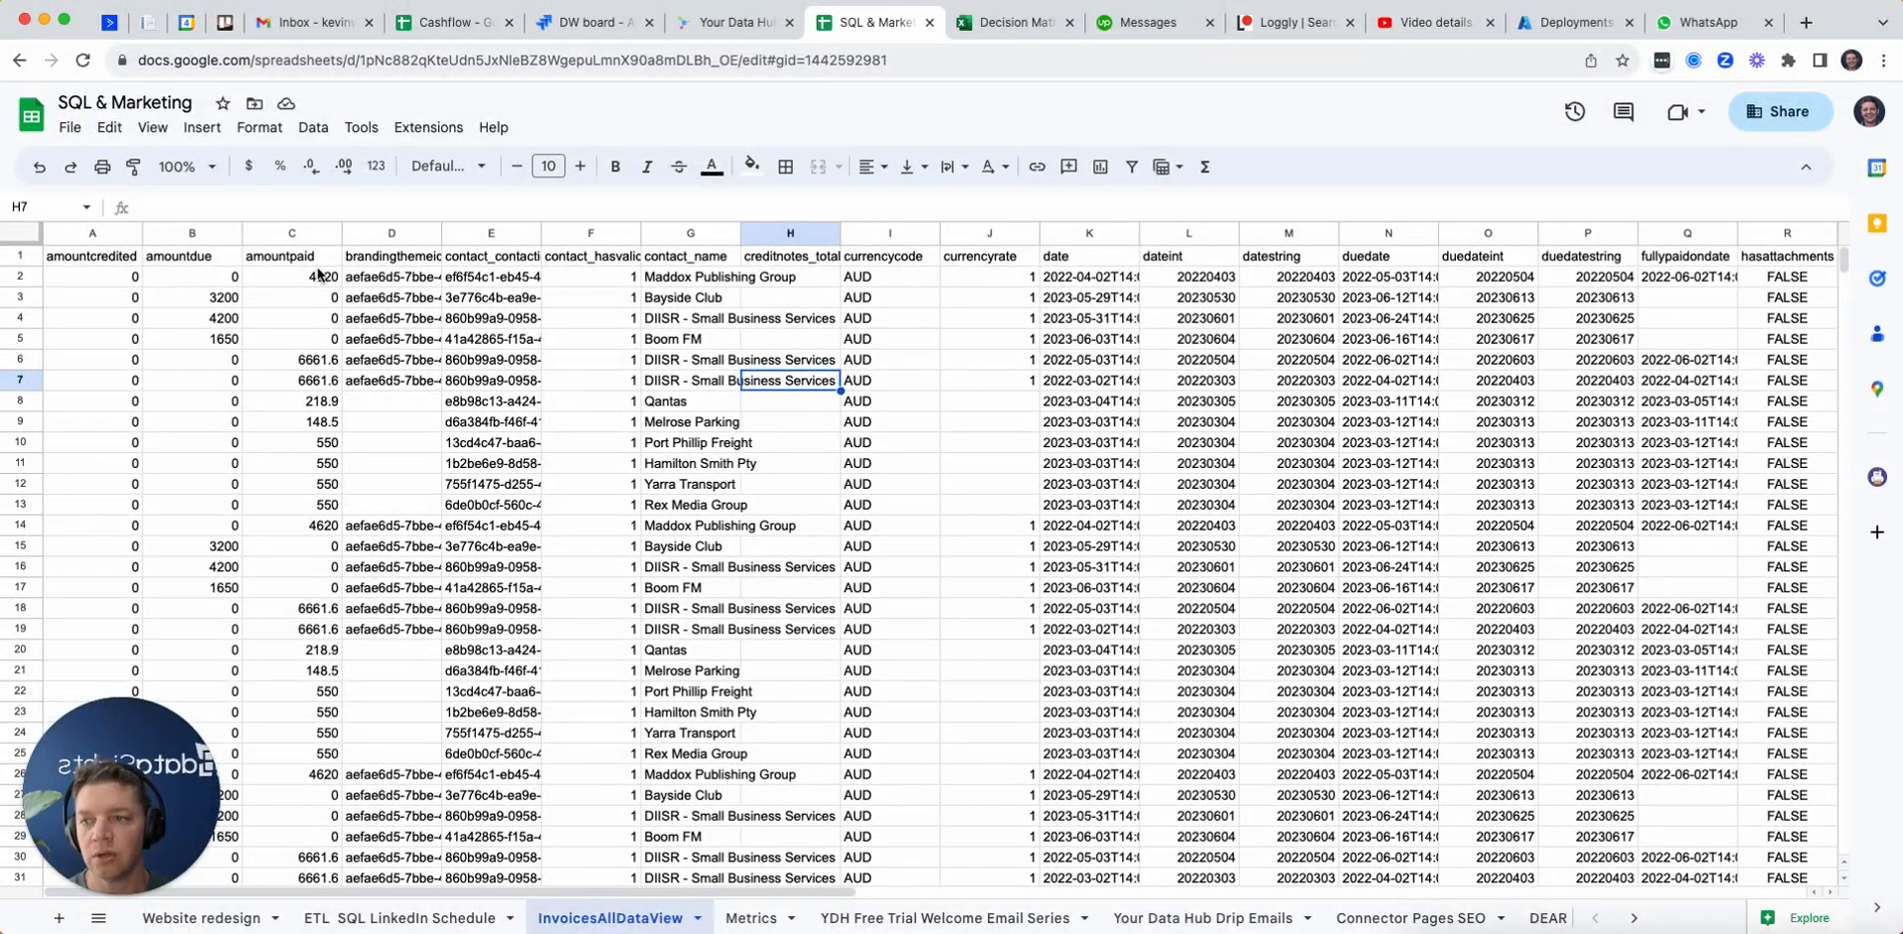
pyautogui.click(277, 233)
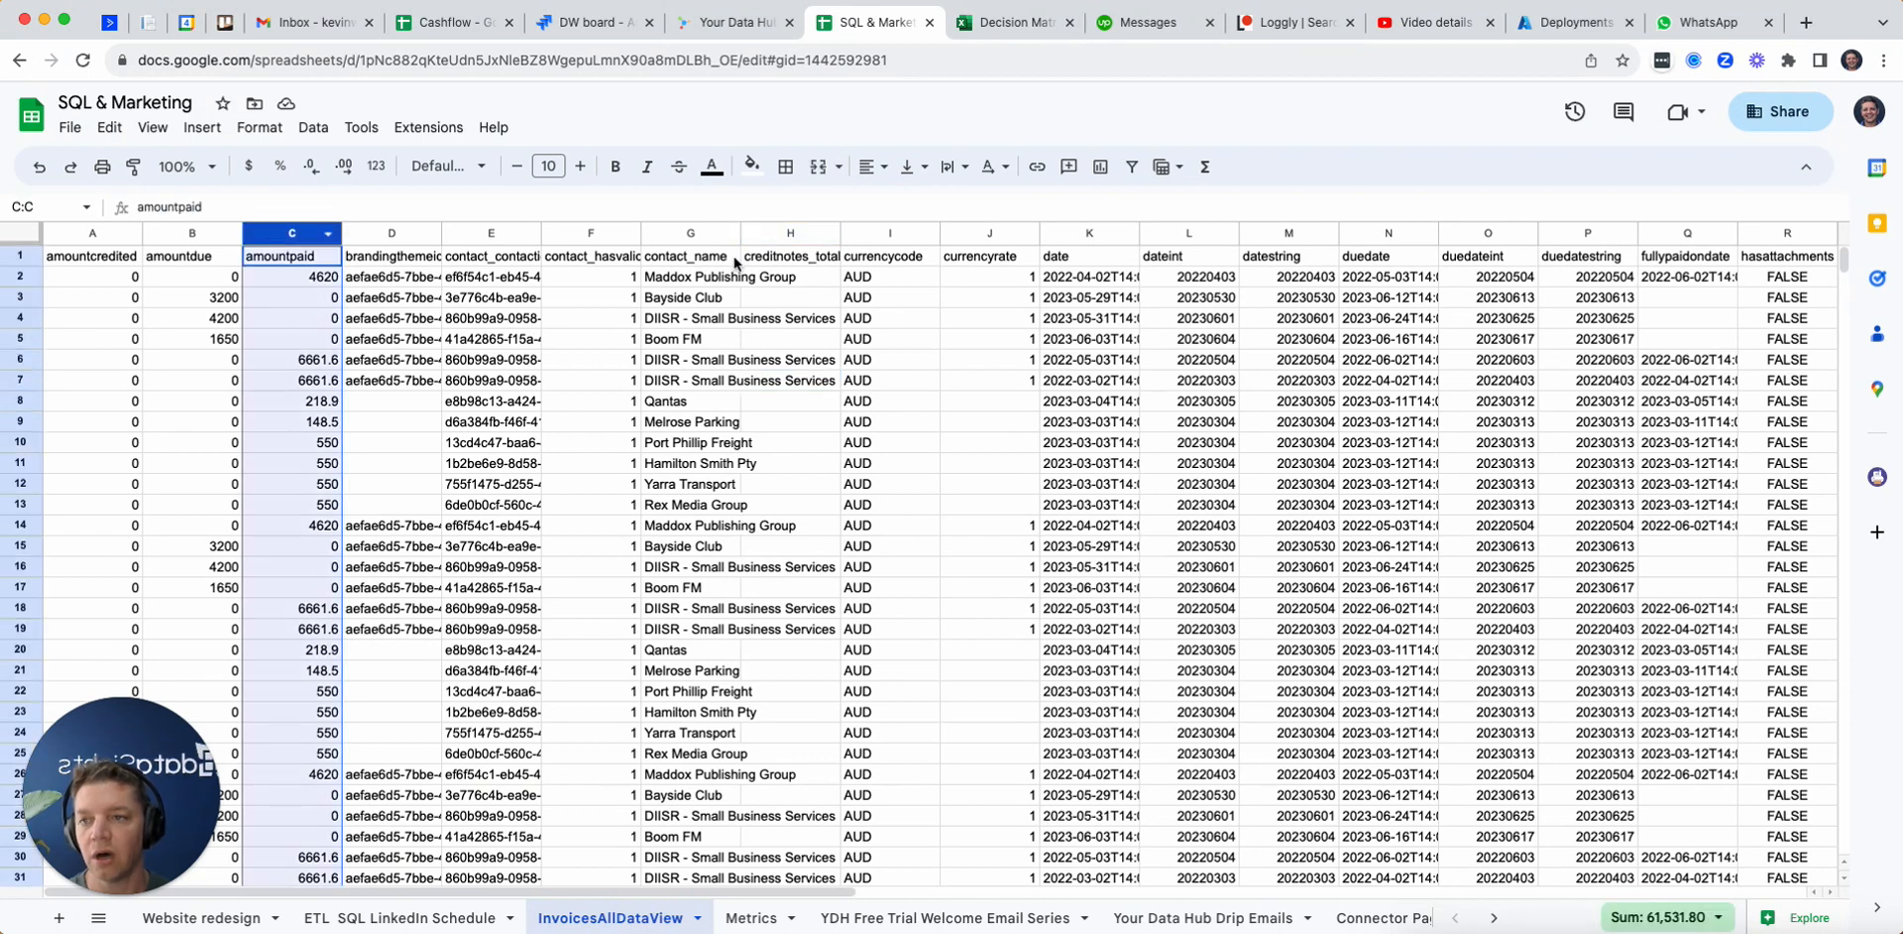
pyautogui.click(699, 233)
pyautogui.click(978, 235)
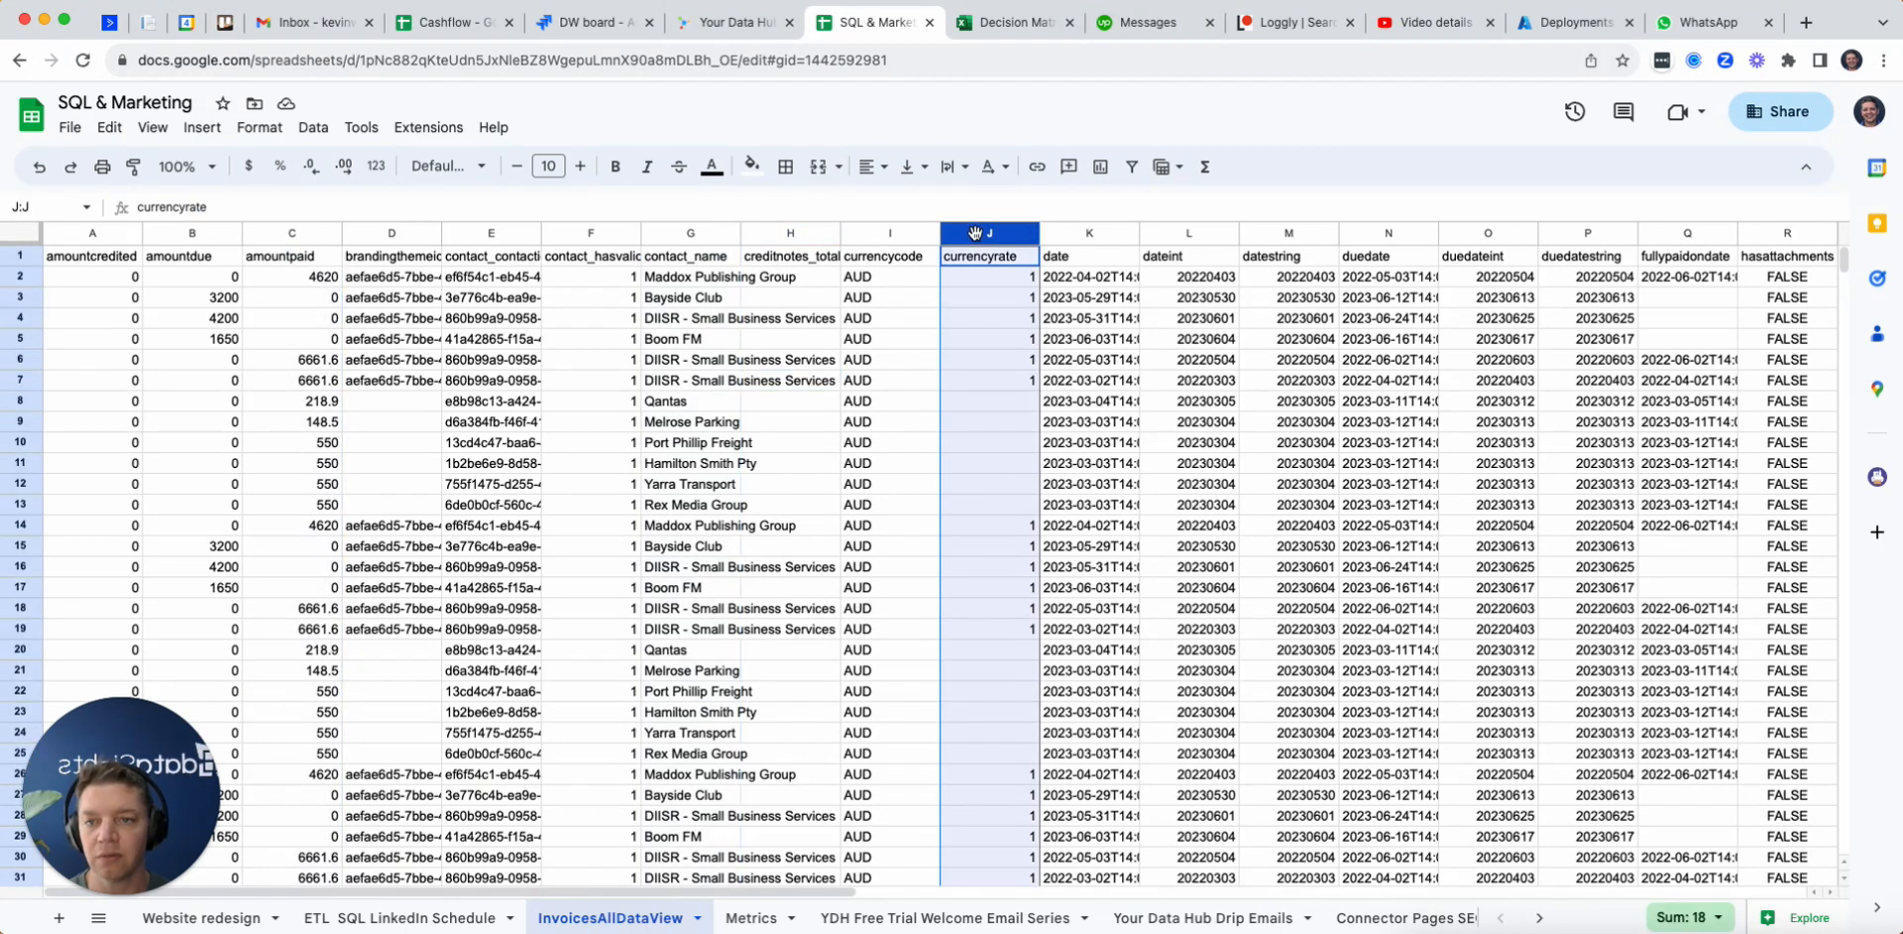
pyautogui.moveTo(104, 446); pyautogui.dragTo(1235, 485)
pyautogui.click(1096, 235)
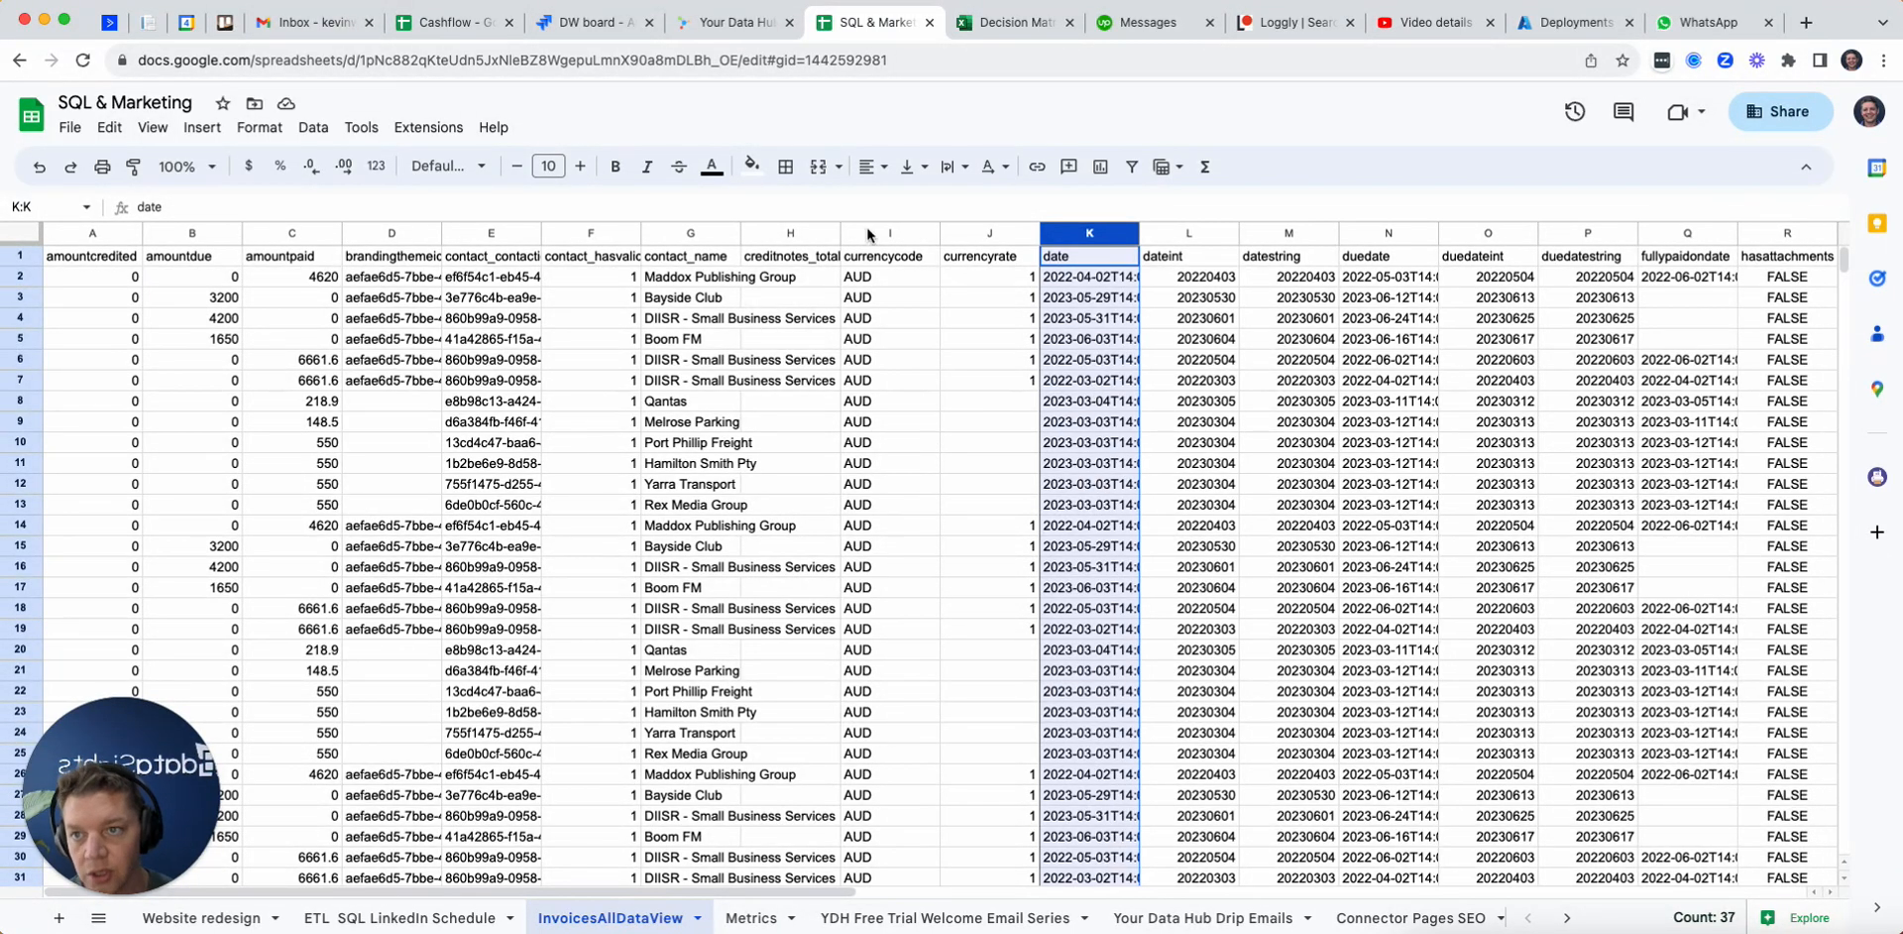
# Step: Return to dataSights and examine the columns of the Xero Invoices table in the Data Viewer
pyautogui.click(726, 23)
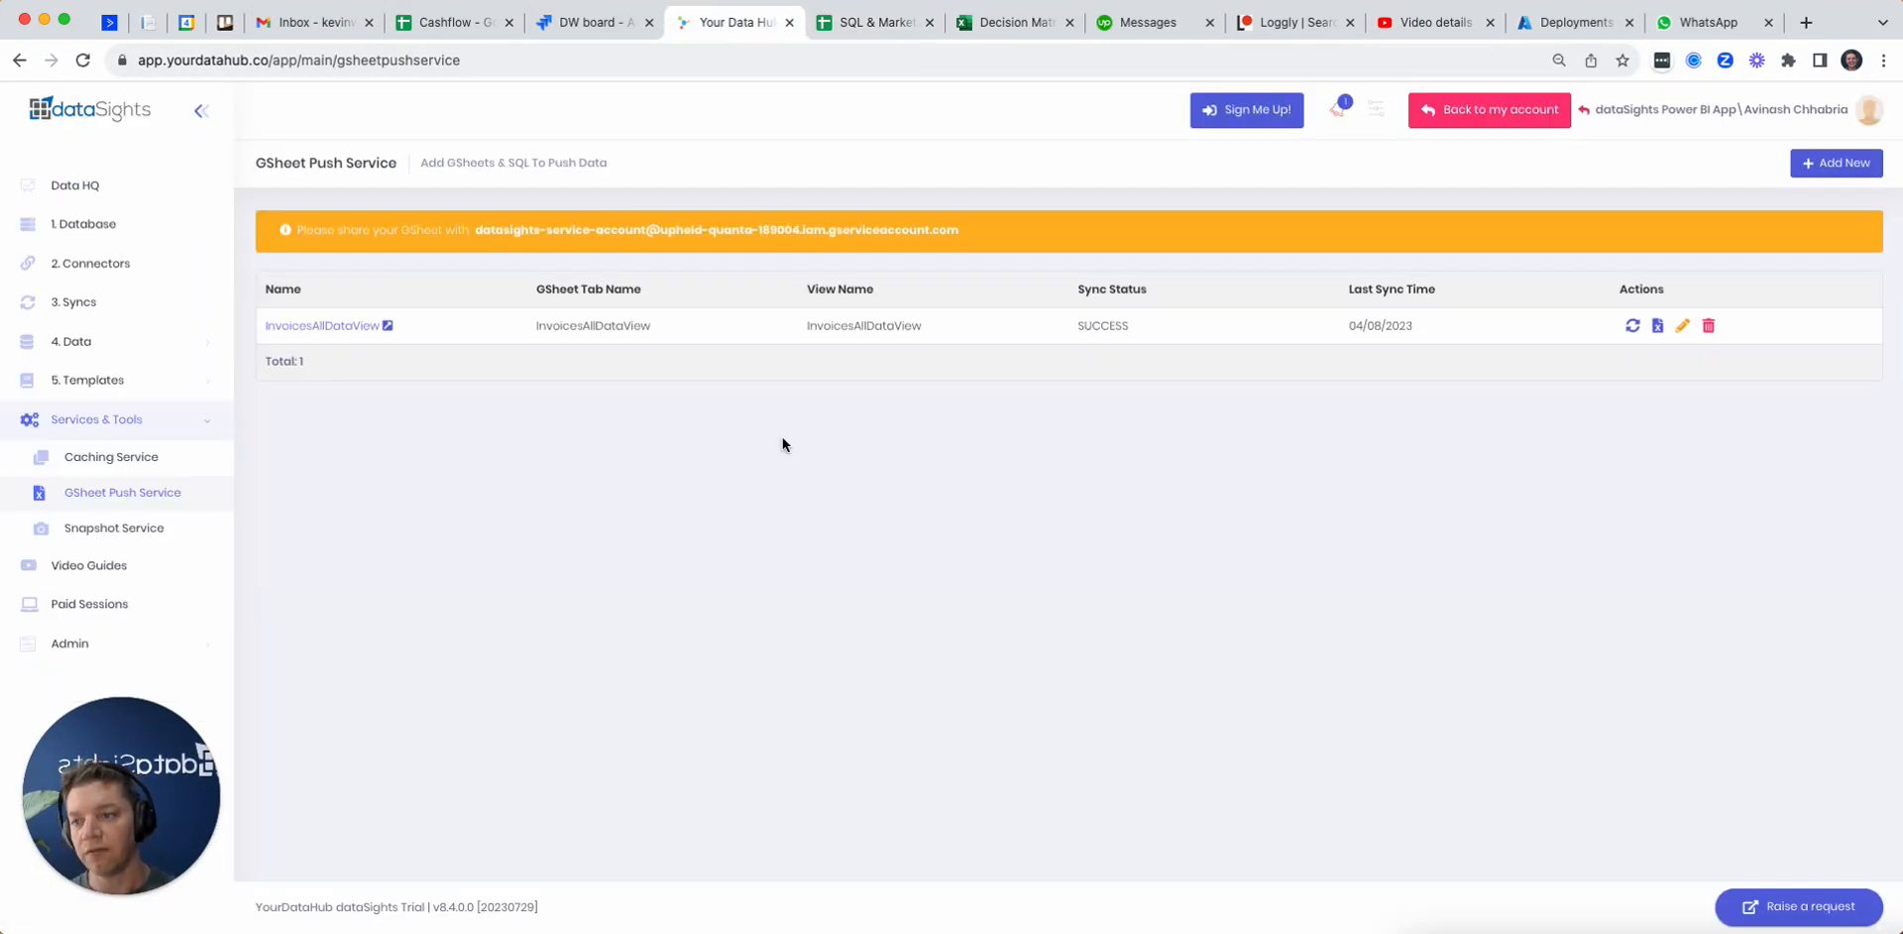
pyautogui.click(161, 341)
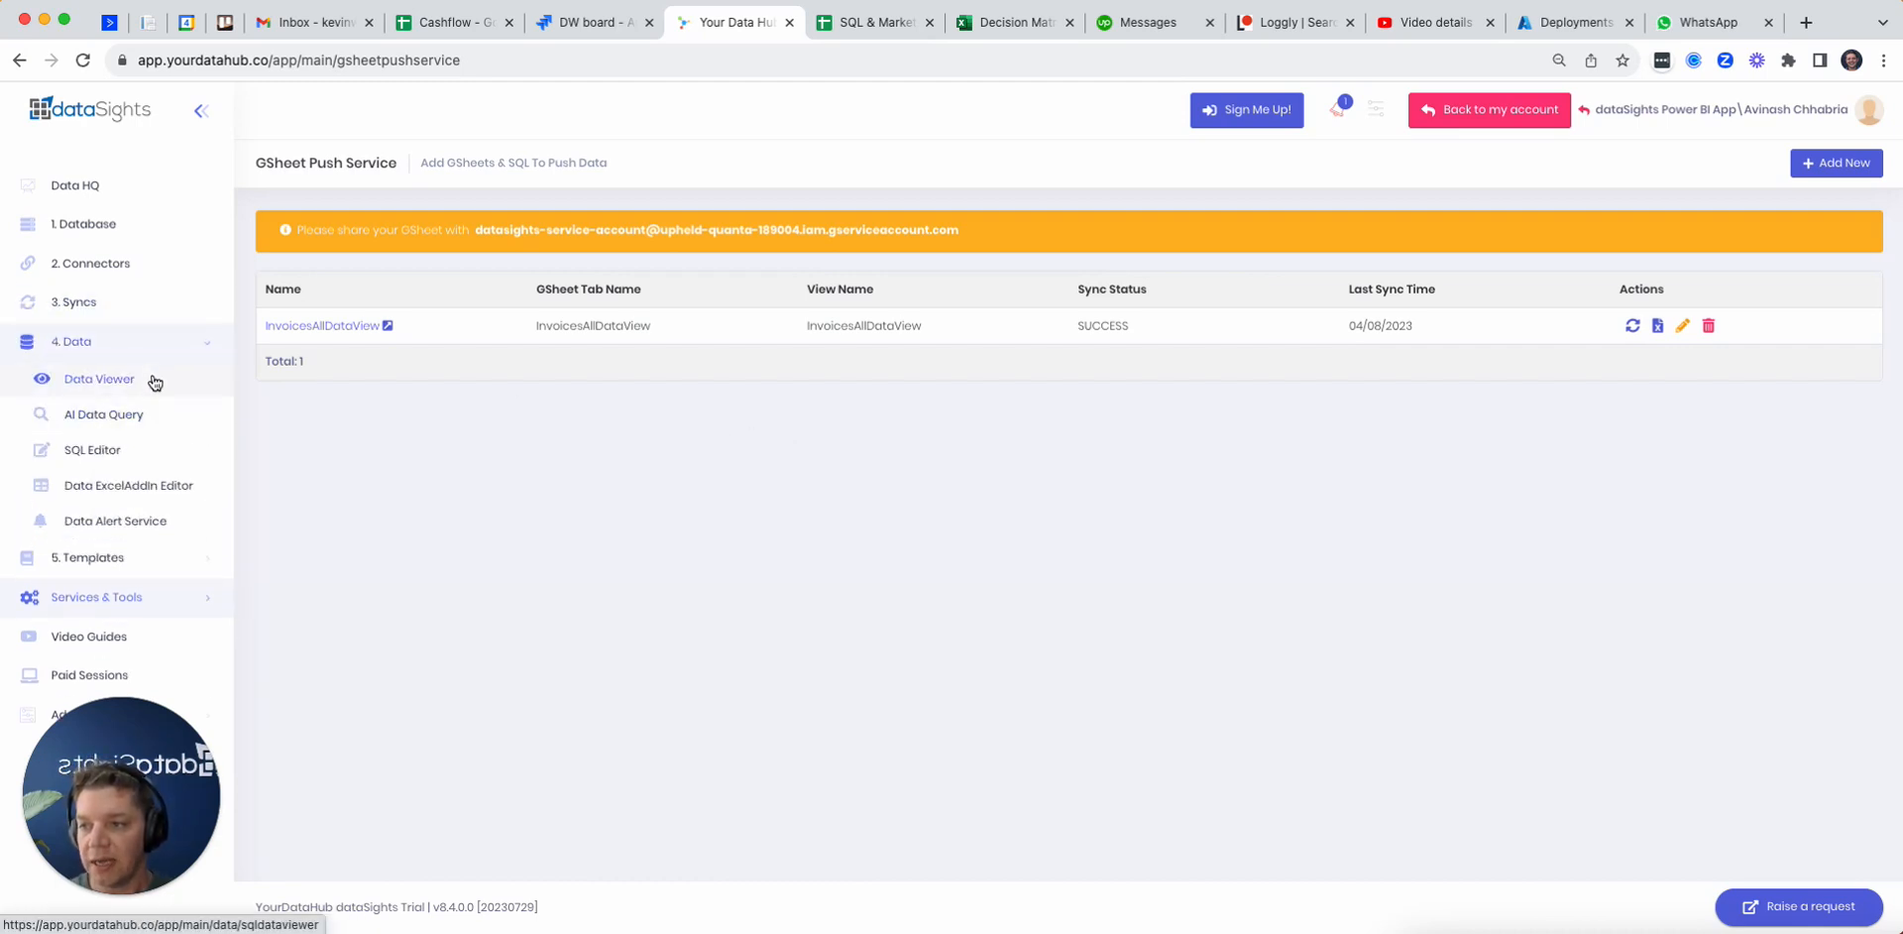
pyautogui.click(155, 383)
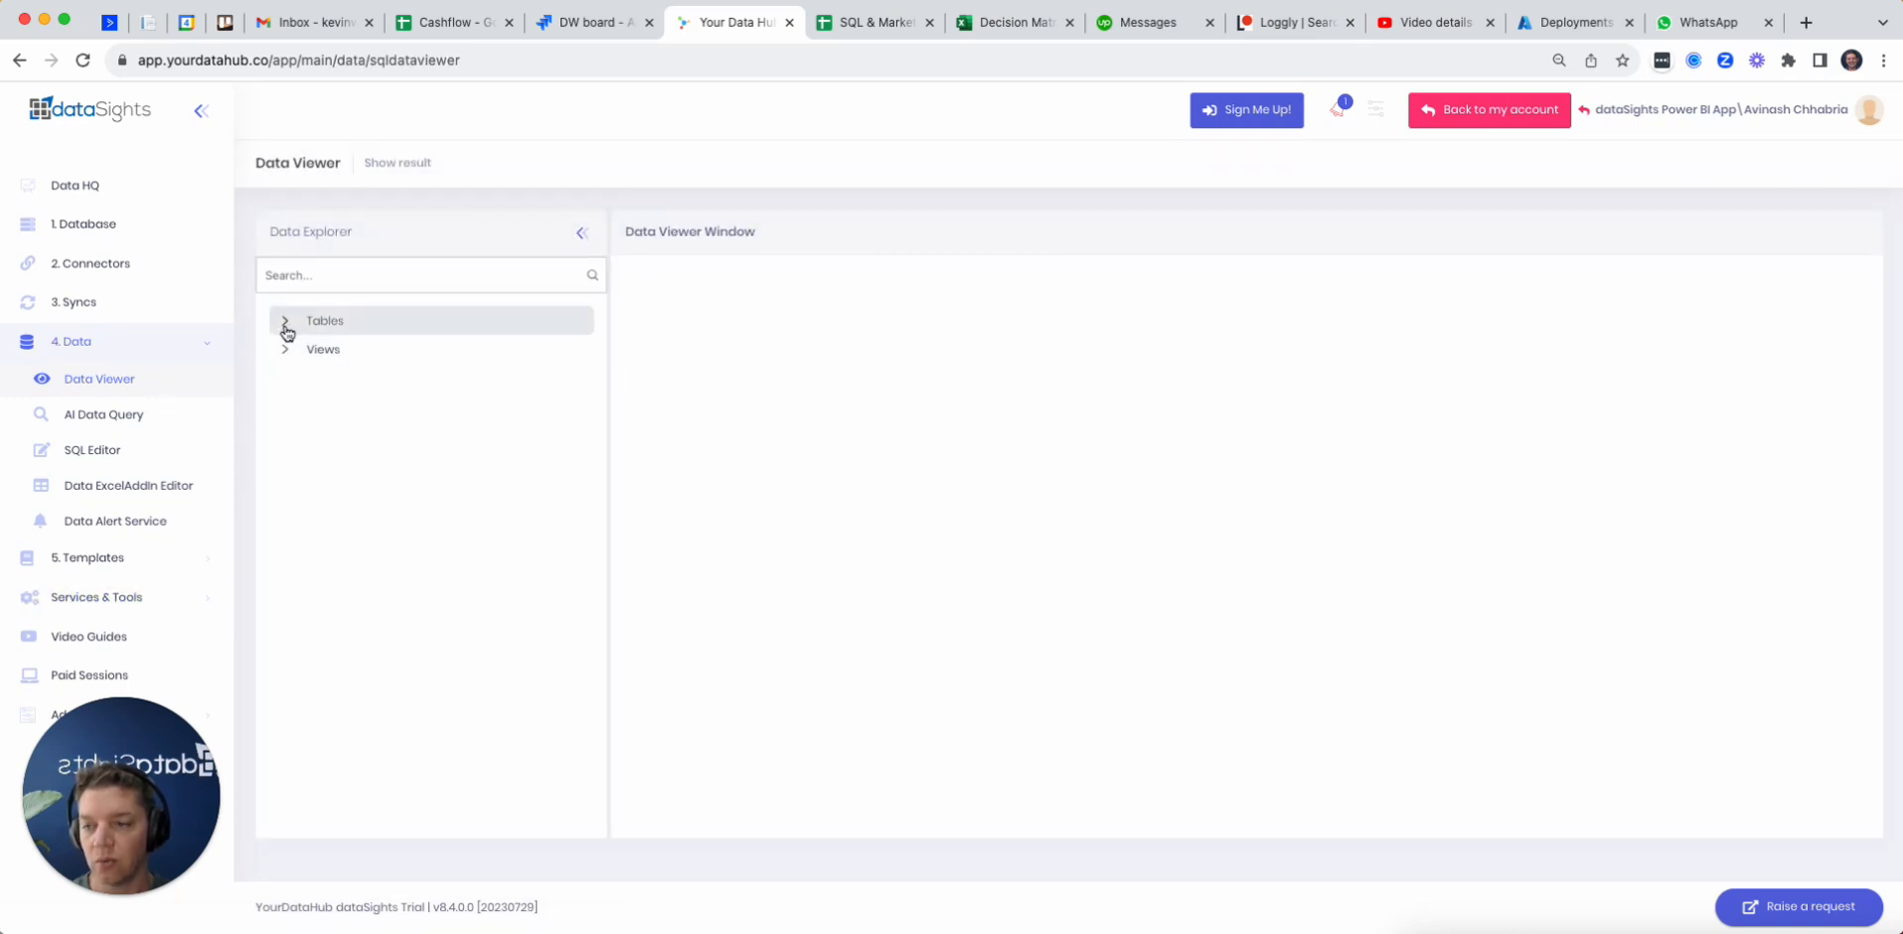
pyautogui.click(286, 327)
pyautogui.click(303, 491)
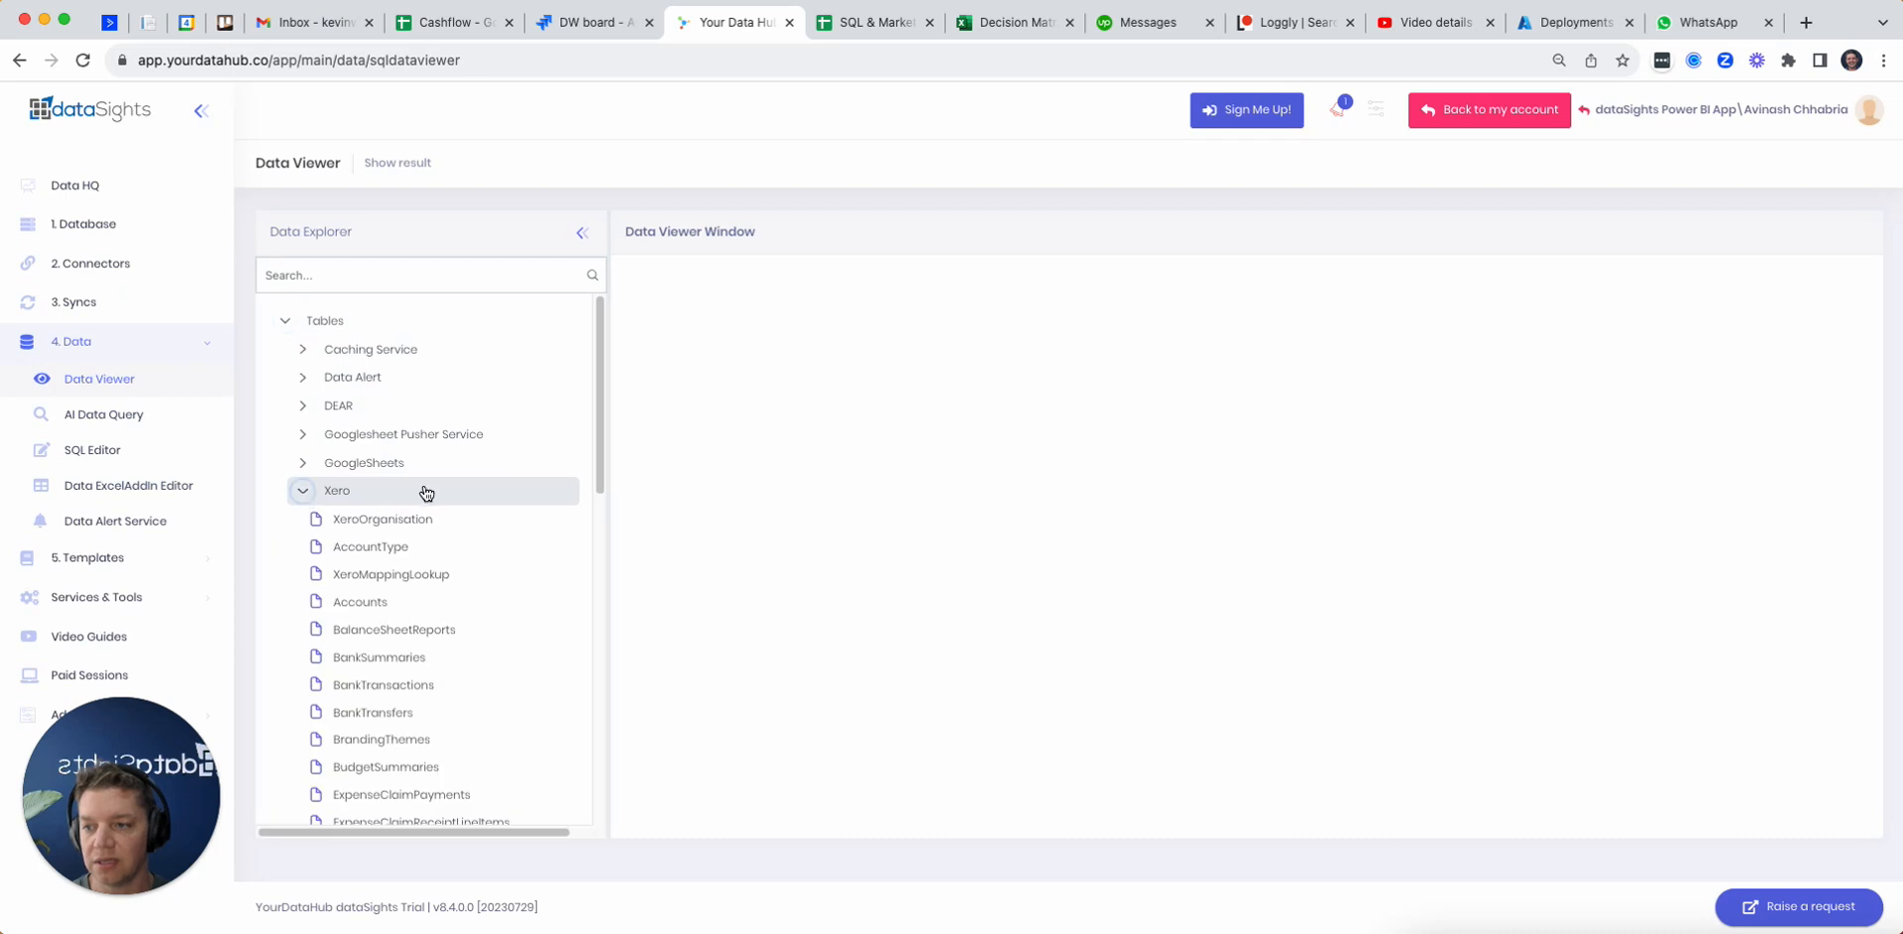
pyautogui.scroll(-10, 436, 496)
pyautogui.scroll(3, 431, 505)
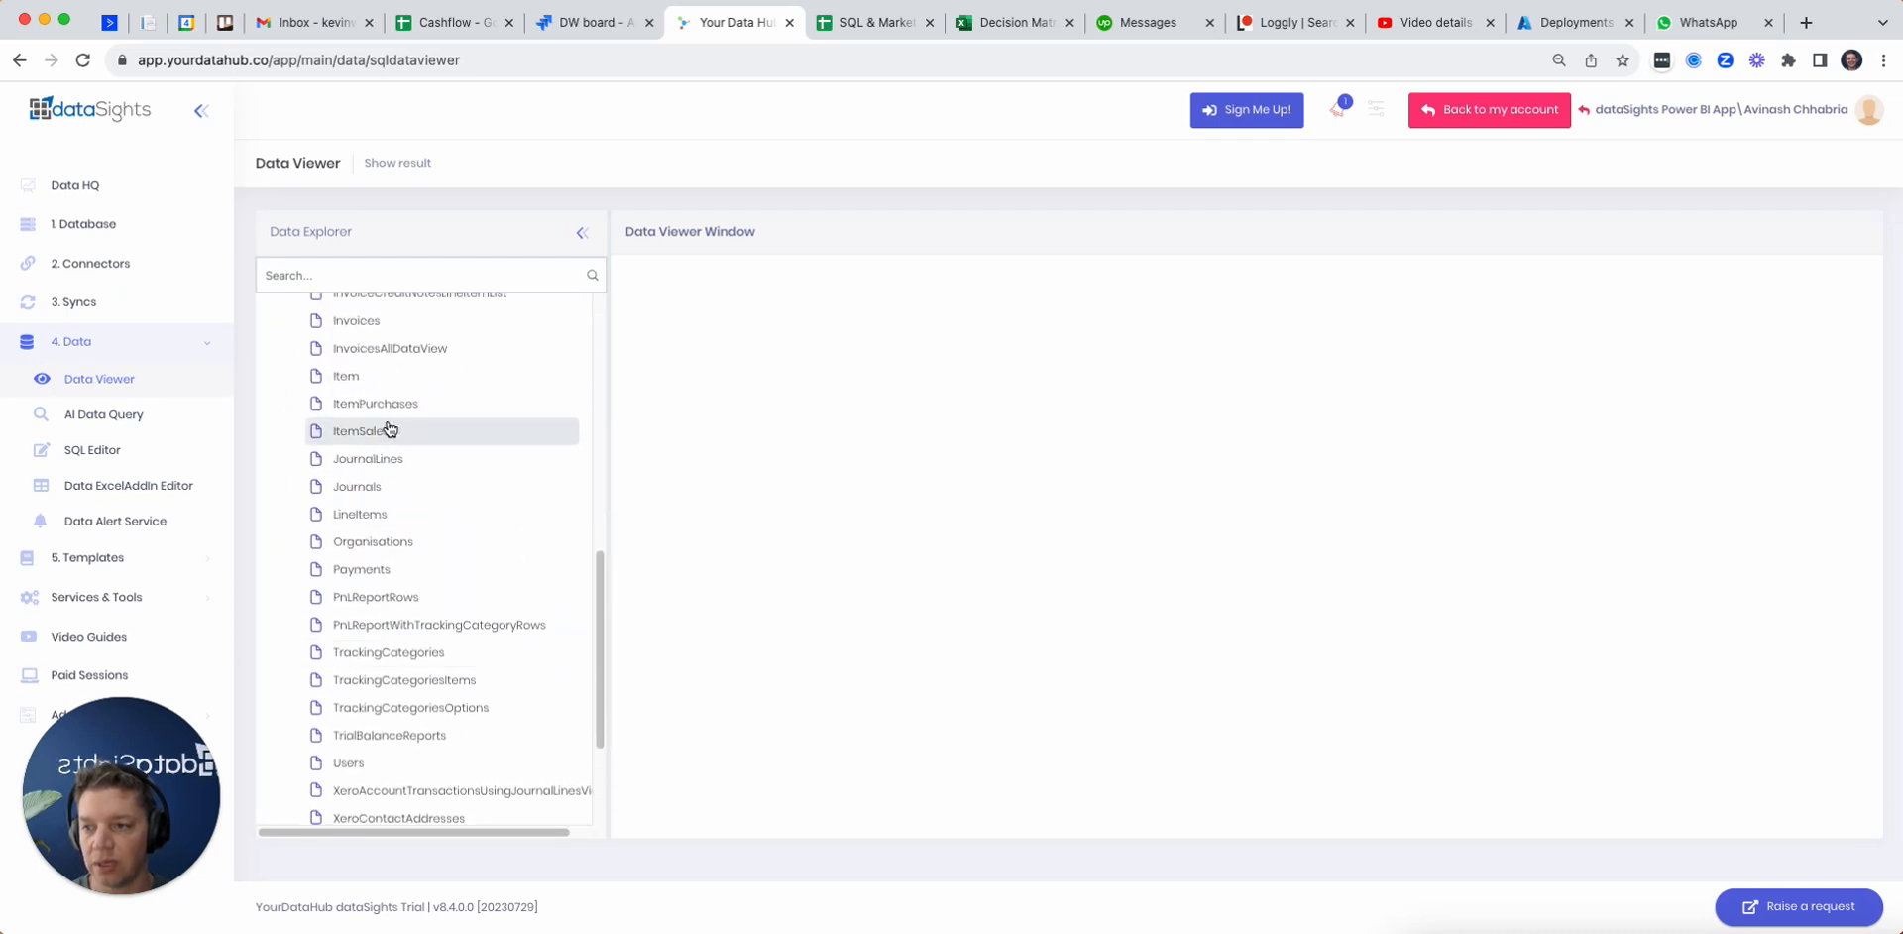
pyautogui.click(385, 333)
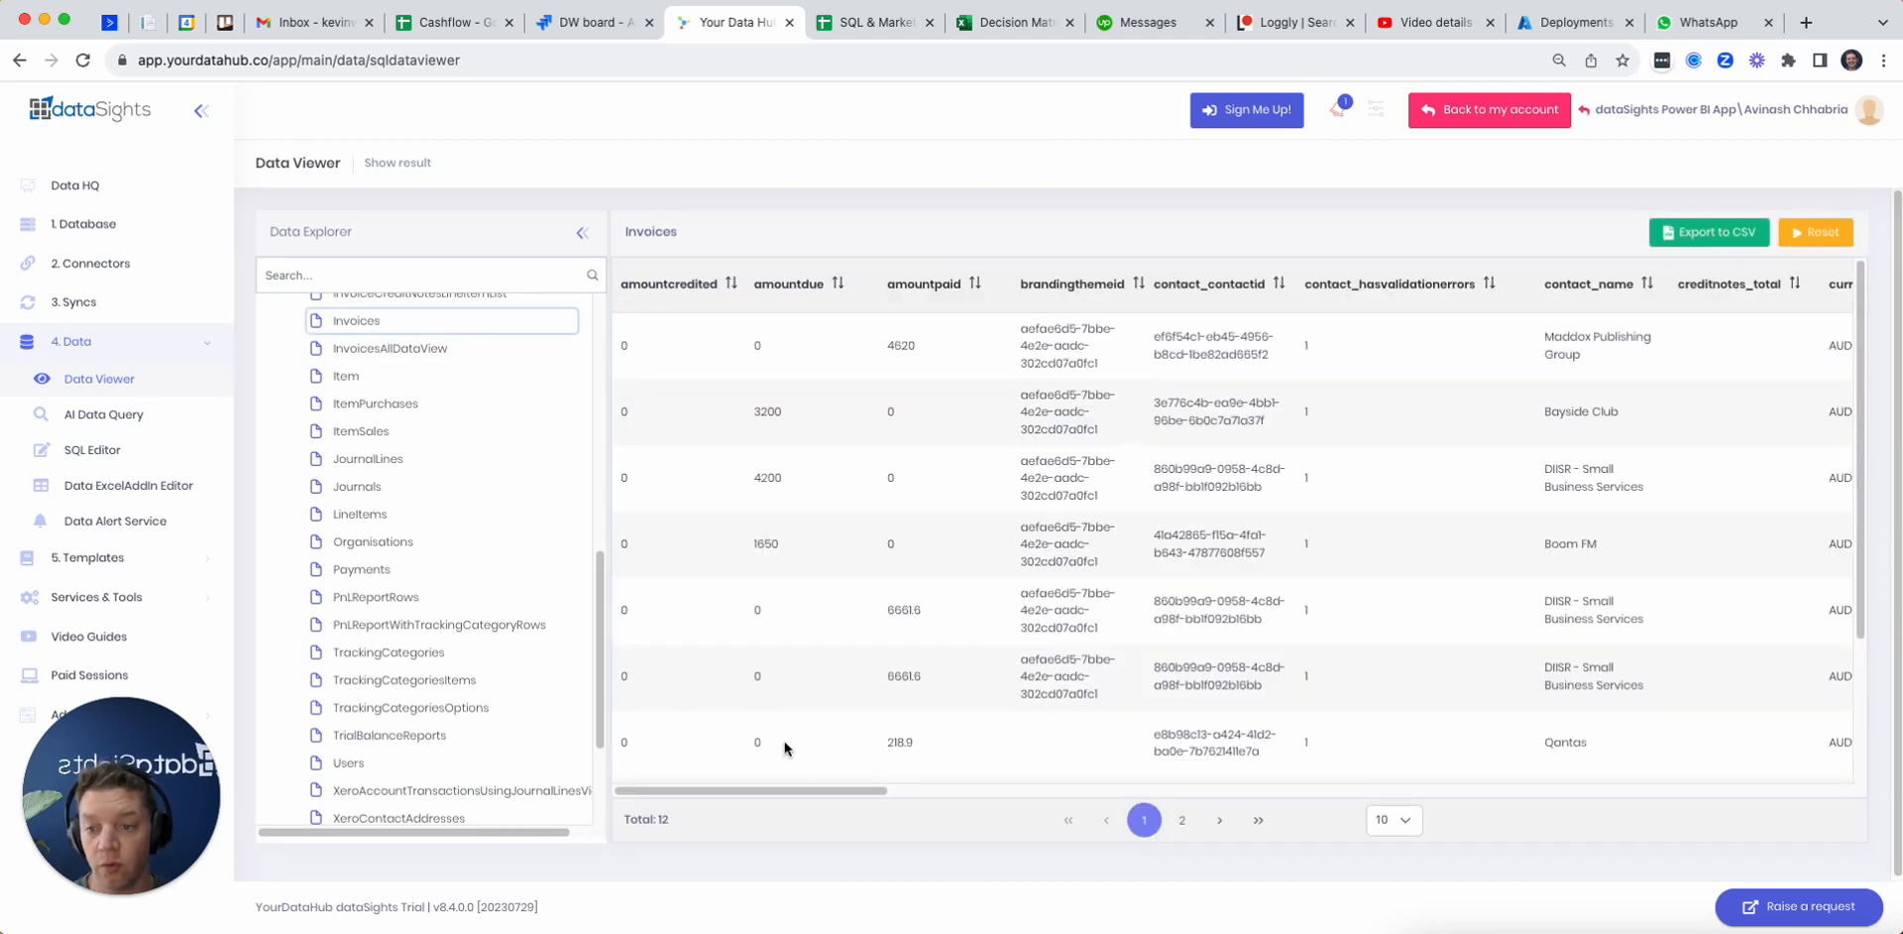
pyautogui.hscroll(3, 923, 803)
pyautogui.moveTo(924, 804); pyautogui.dragTo(1418, 794)
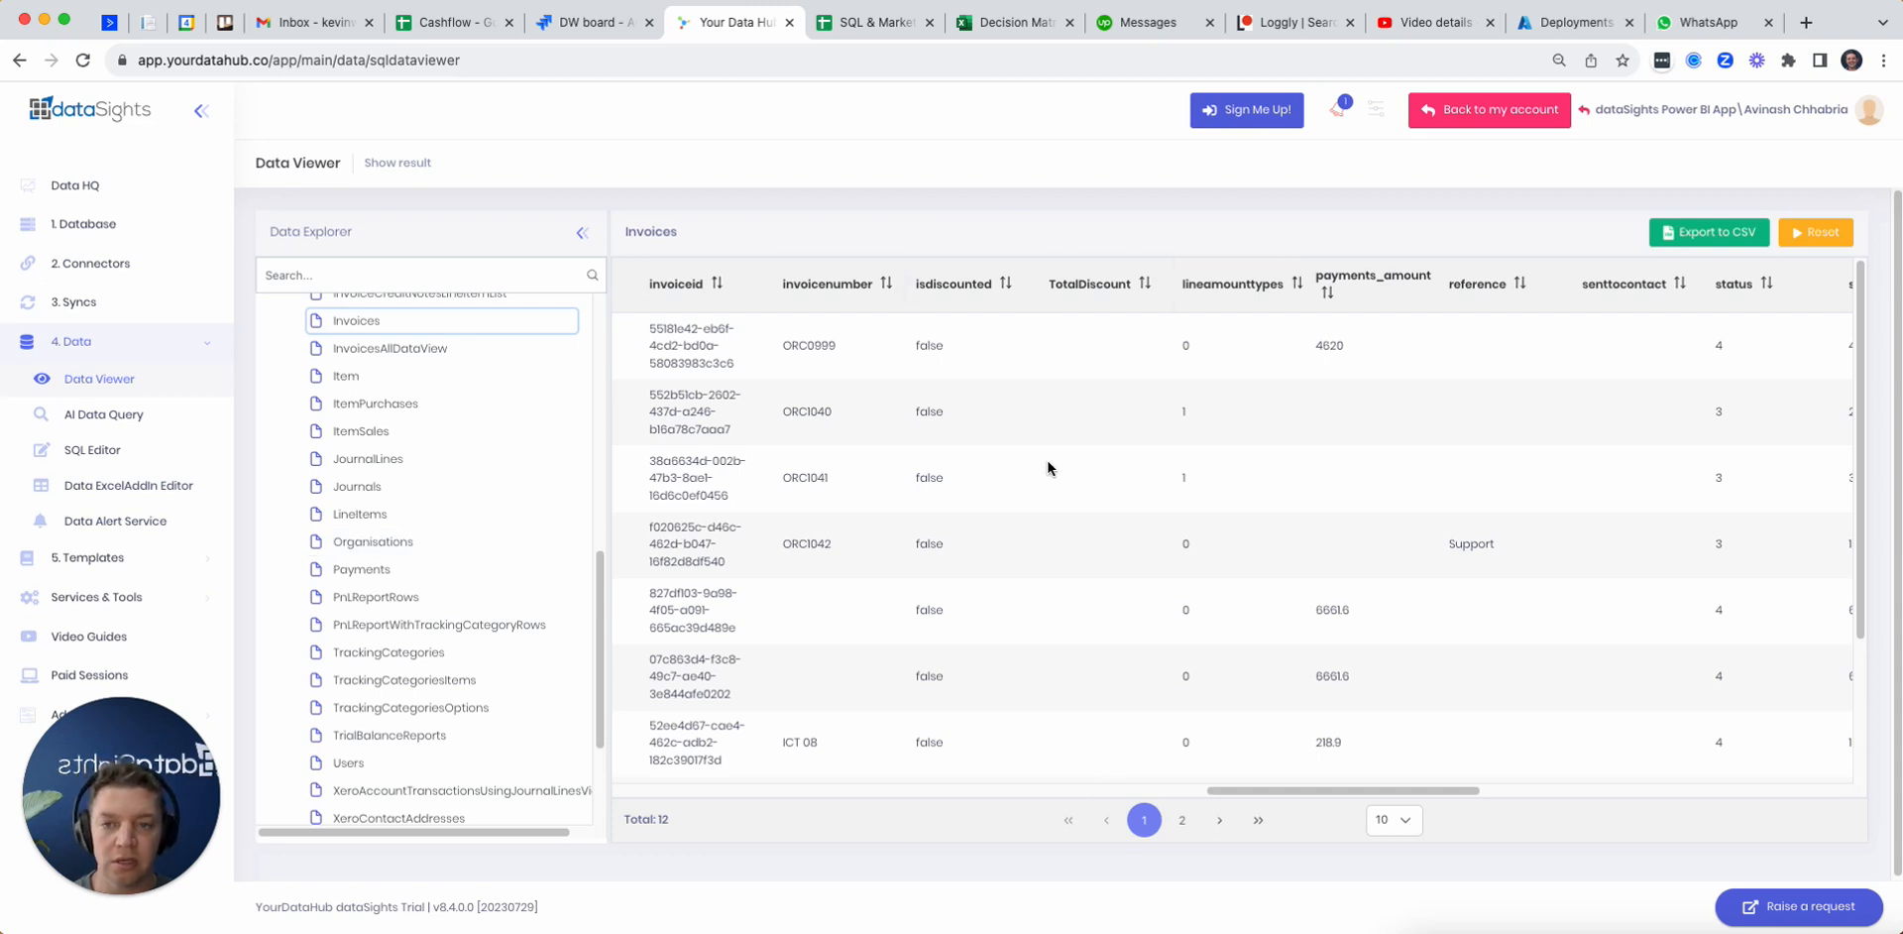
# Step: Start an AI Data Query chat and add the Xero Invoices table to the query
pyautogui.click(125, 416)
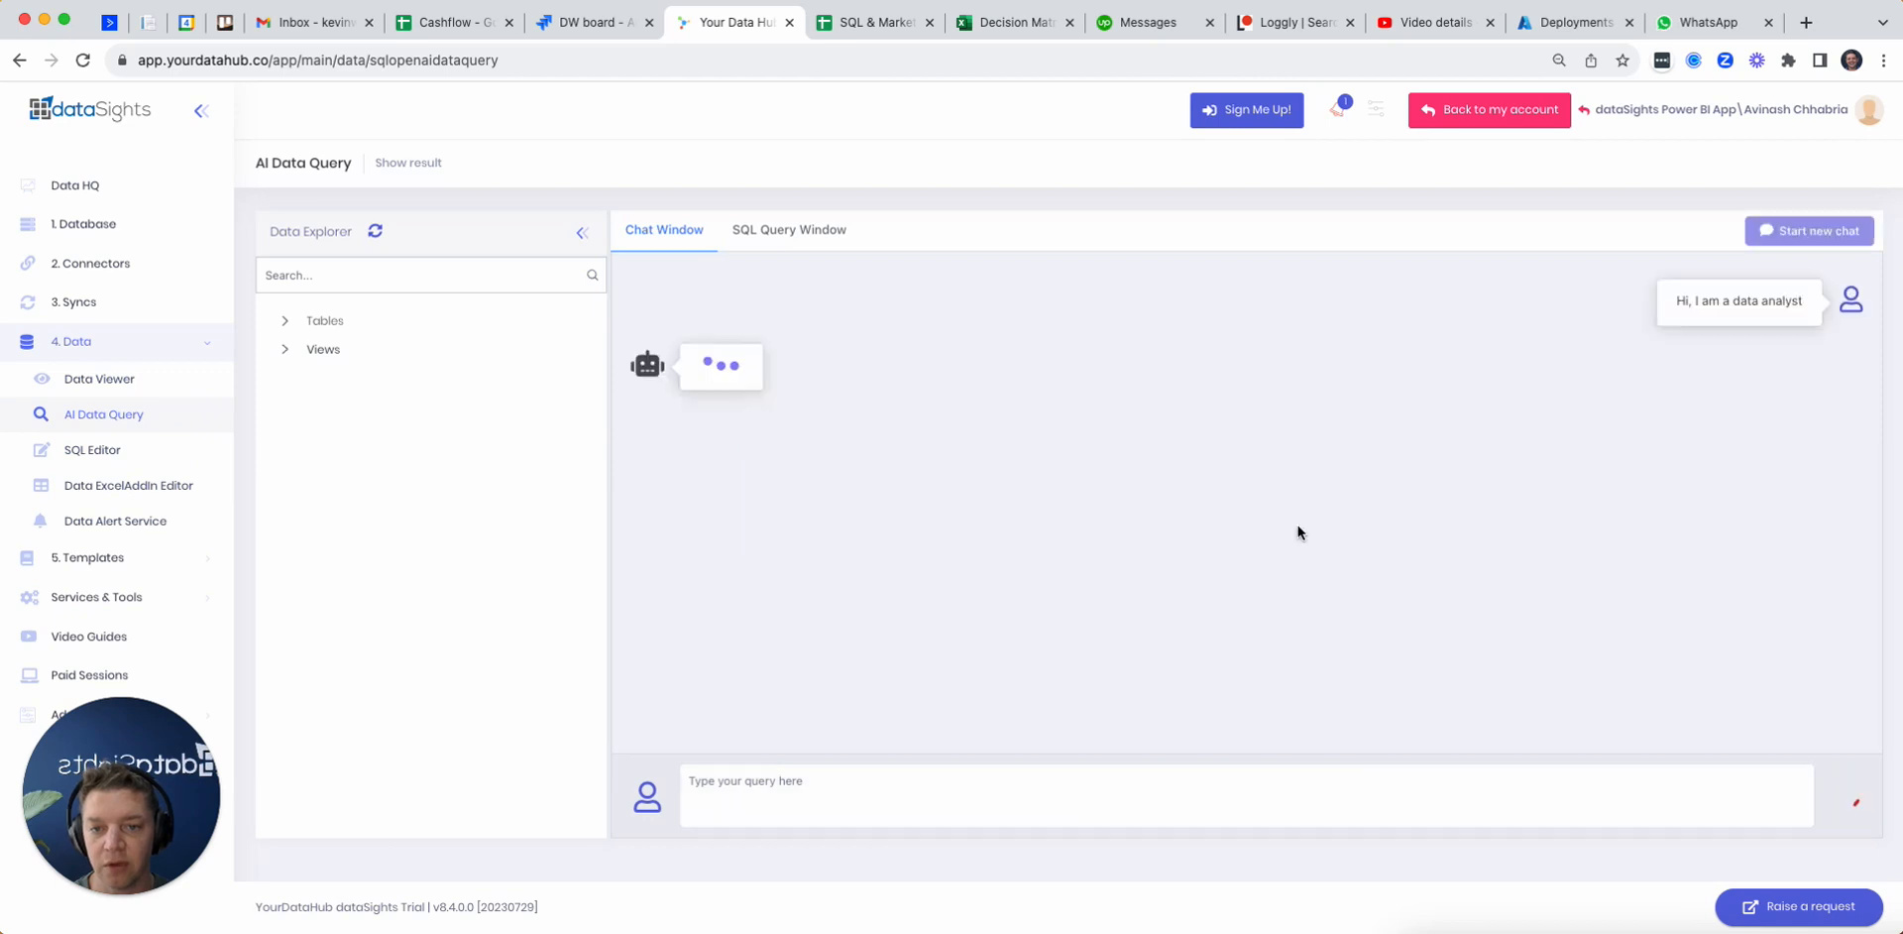
pyautogui.click(1333, 531)
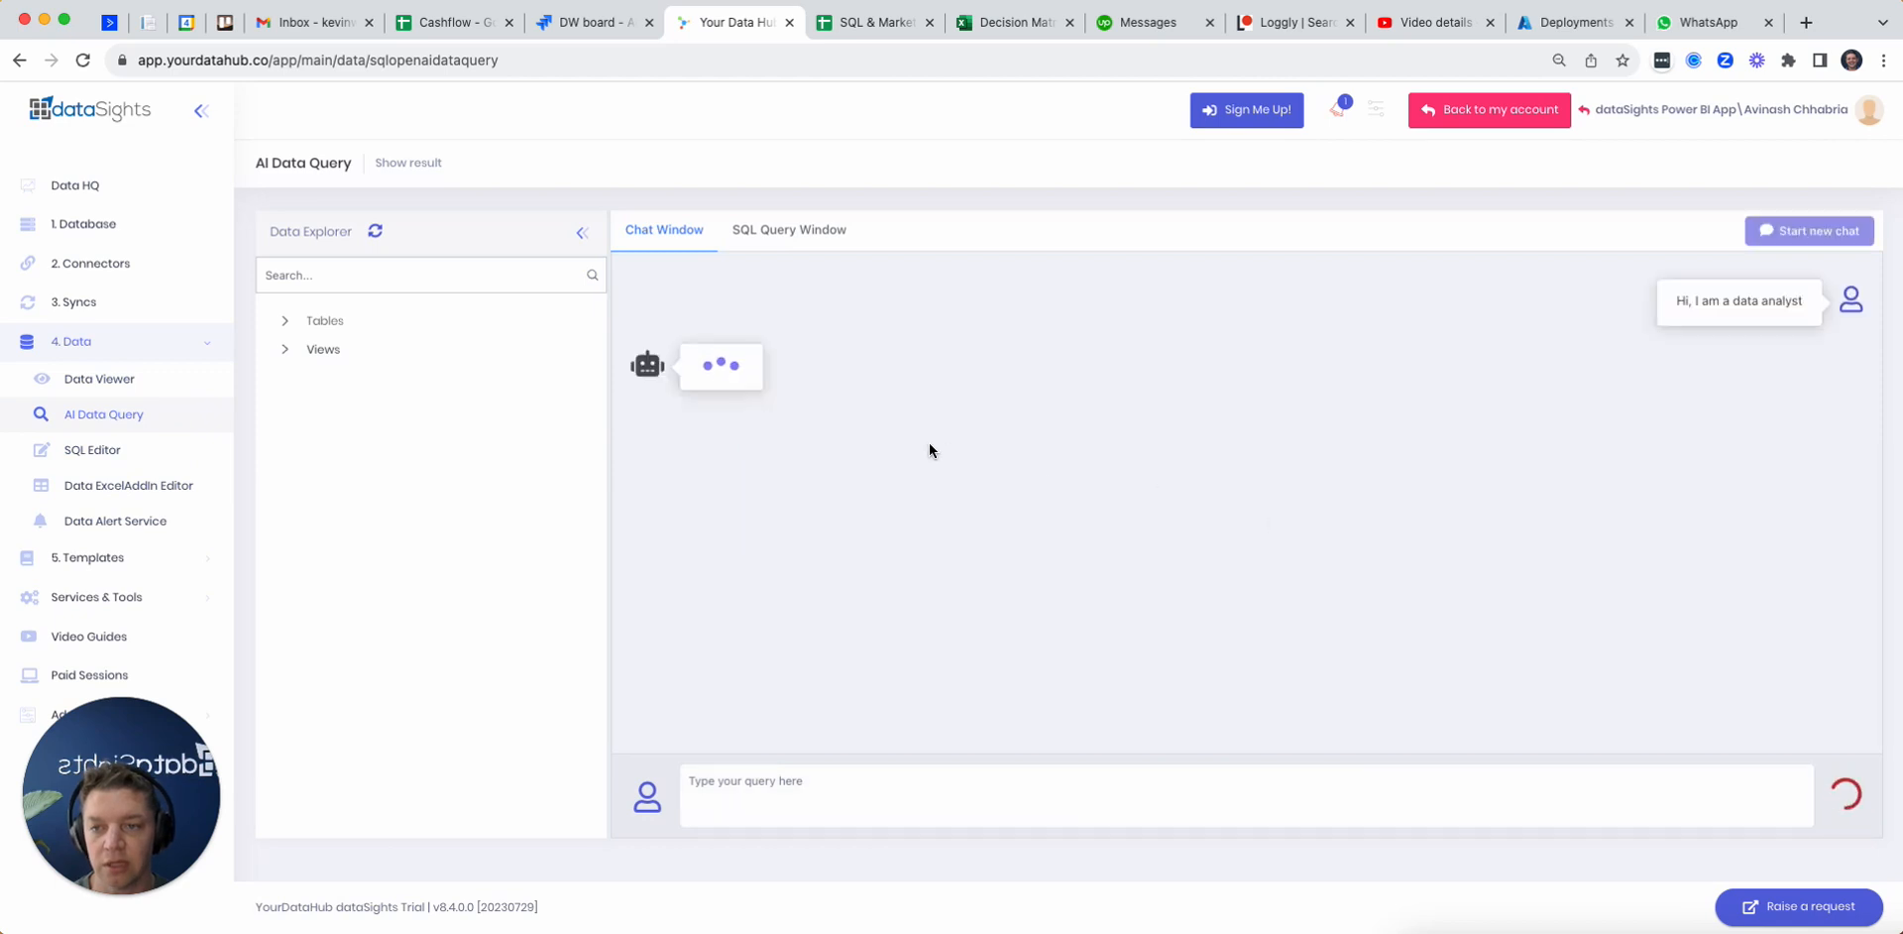
pyautogui.click(287, 353)
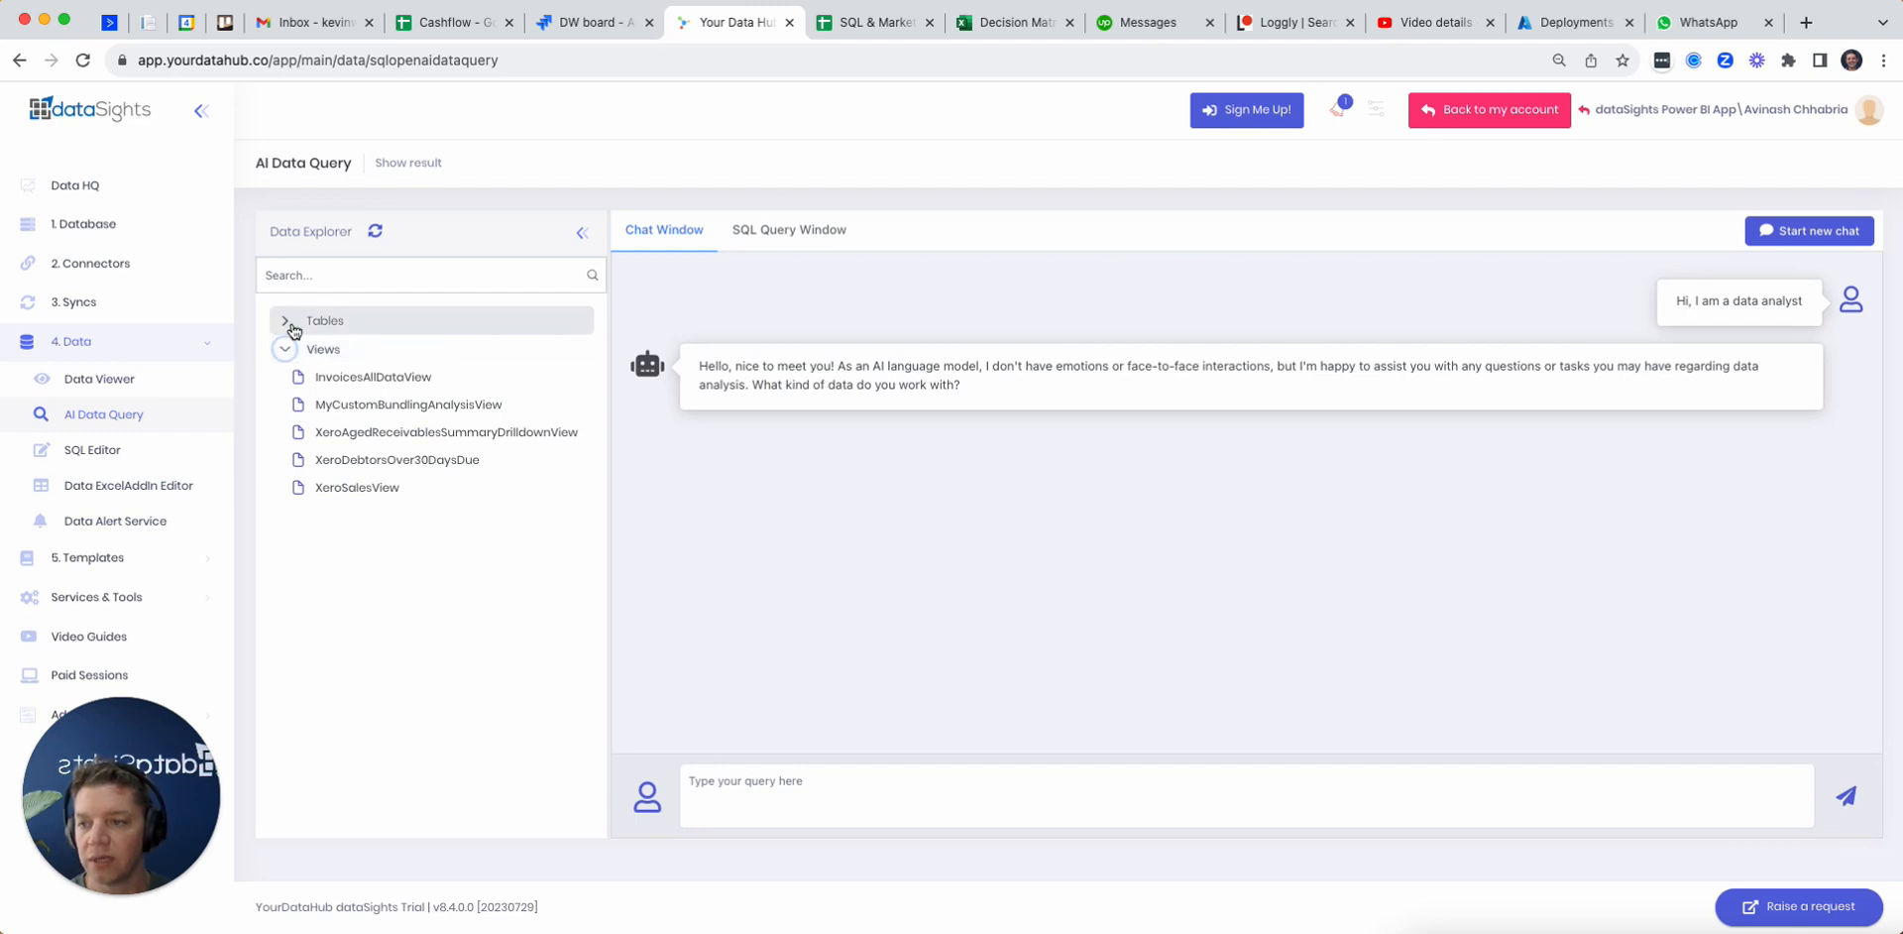
pyautogui.click(291, 323)
pyautogui.click(301, 490)
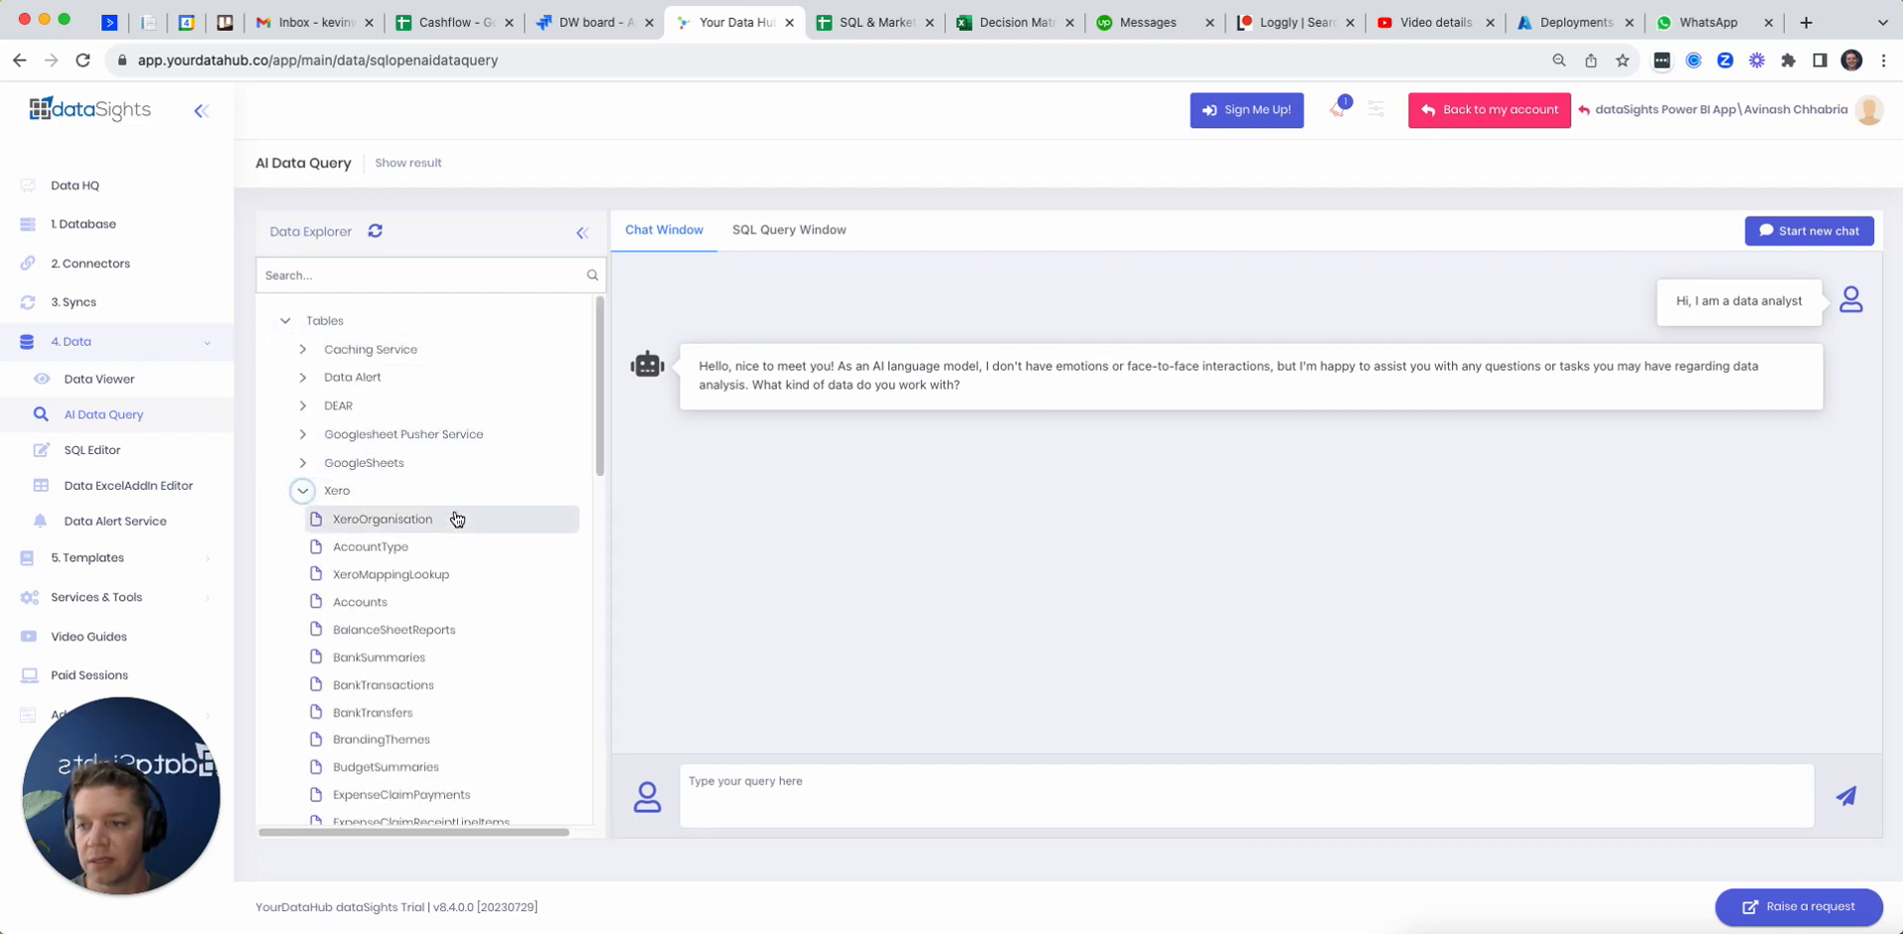
pyautogui.scroll(-5, 456, 519)
pyautogui.rightClick(400, 606)
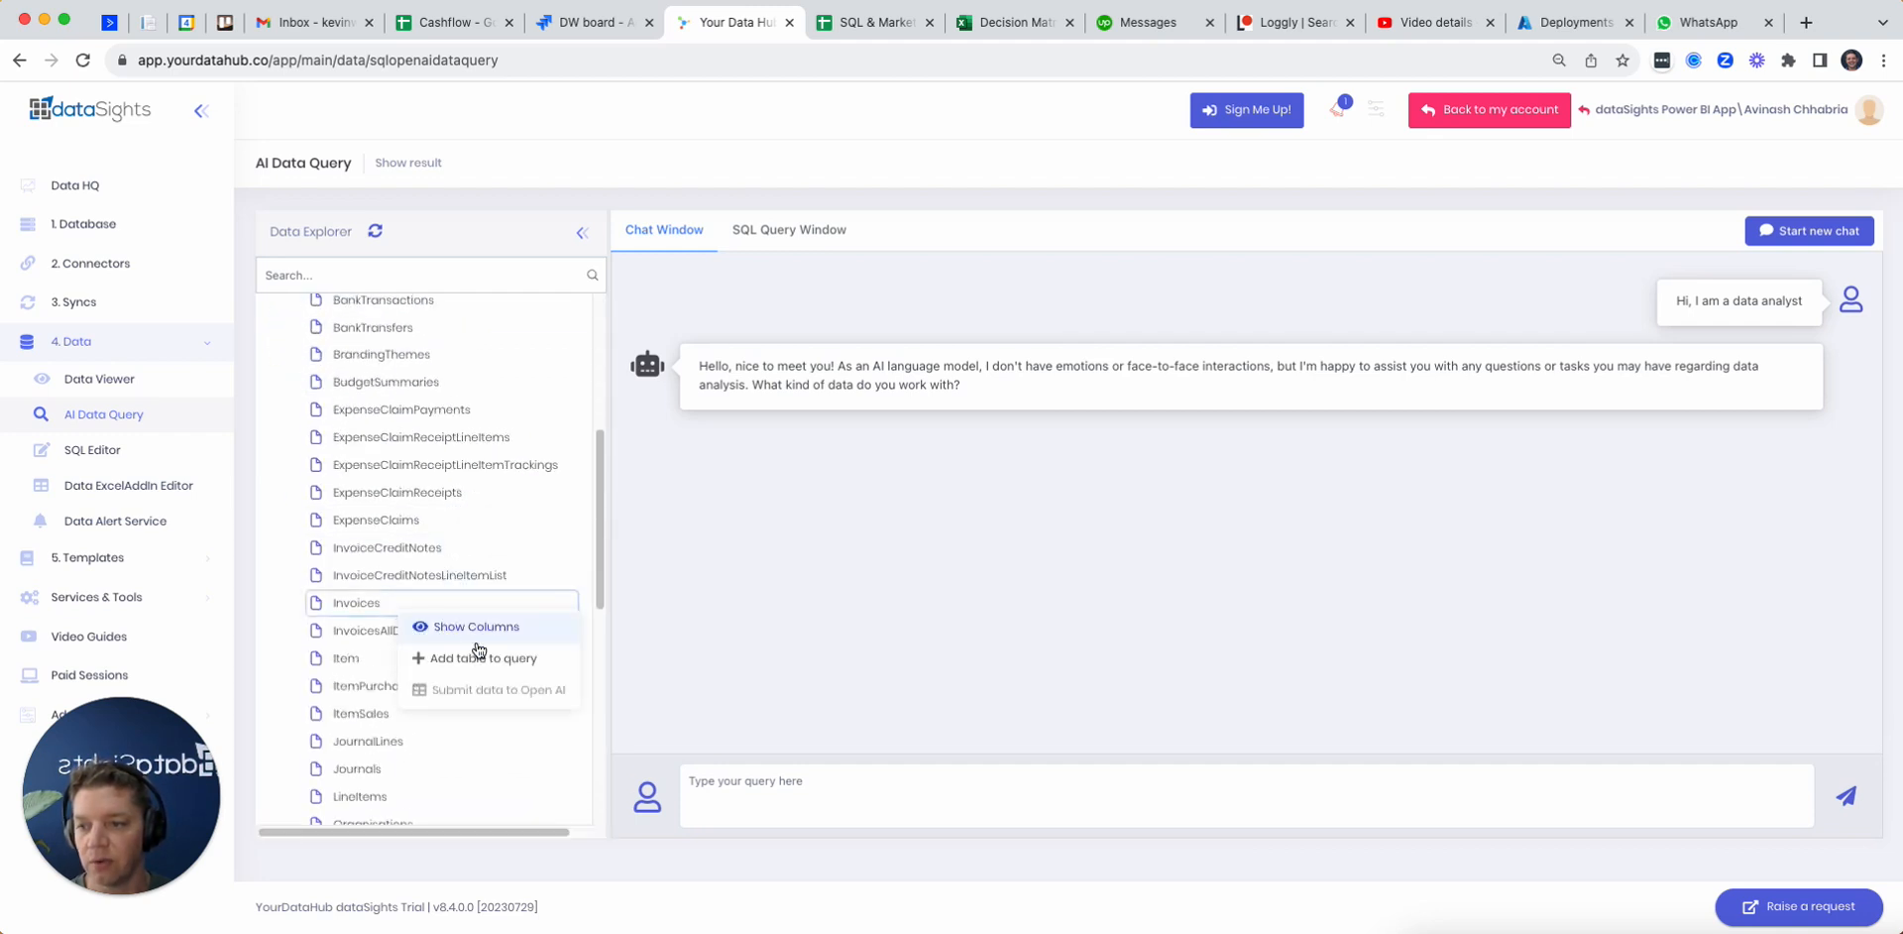
pyautogui.click(502, 659)
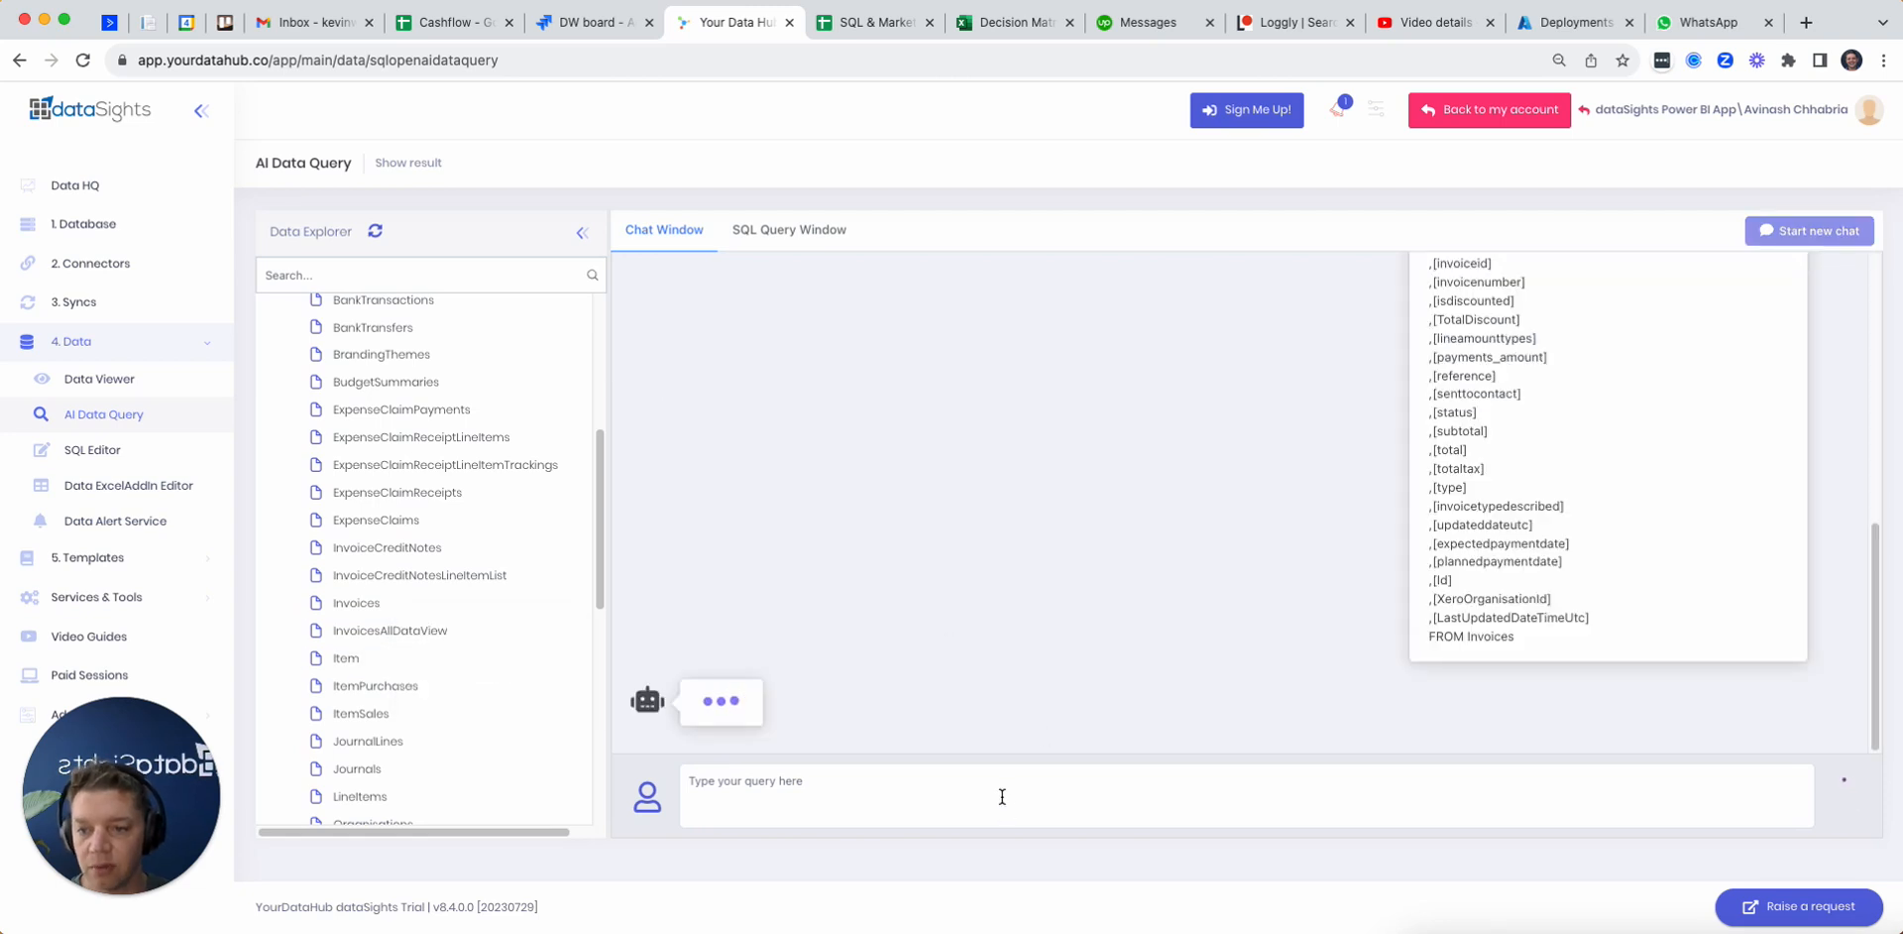
# Step: Ask the AI chat "show me the customers and amounts owed greater than zero"
pyautogui.write('show')
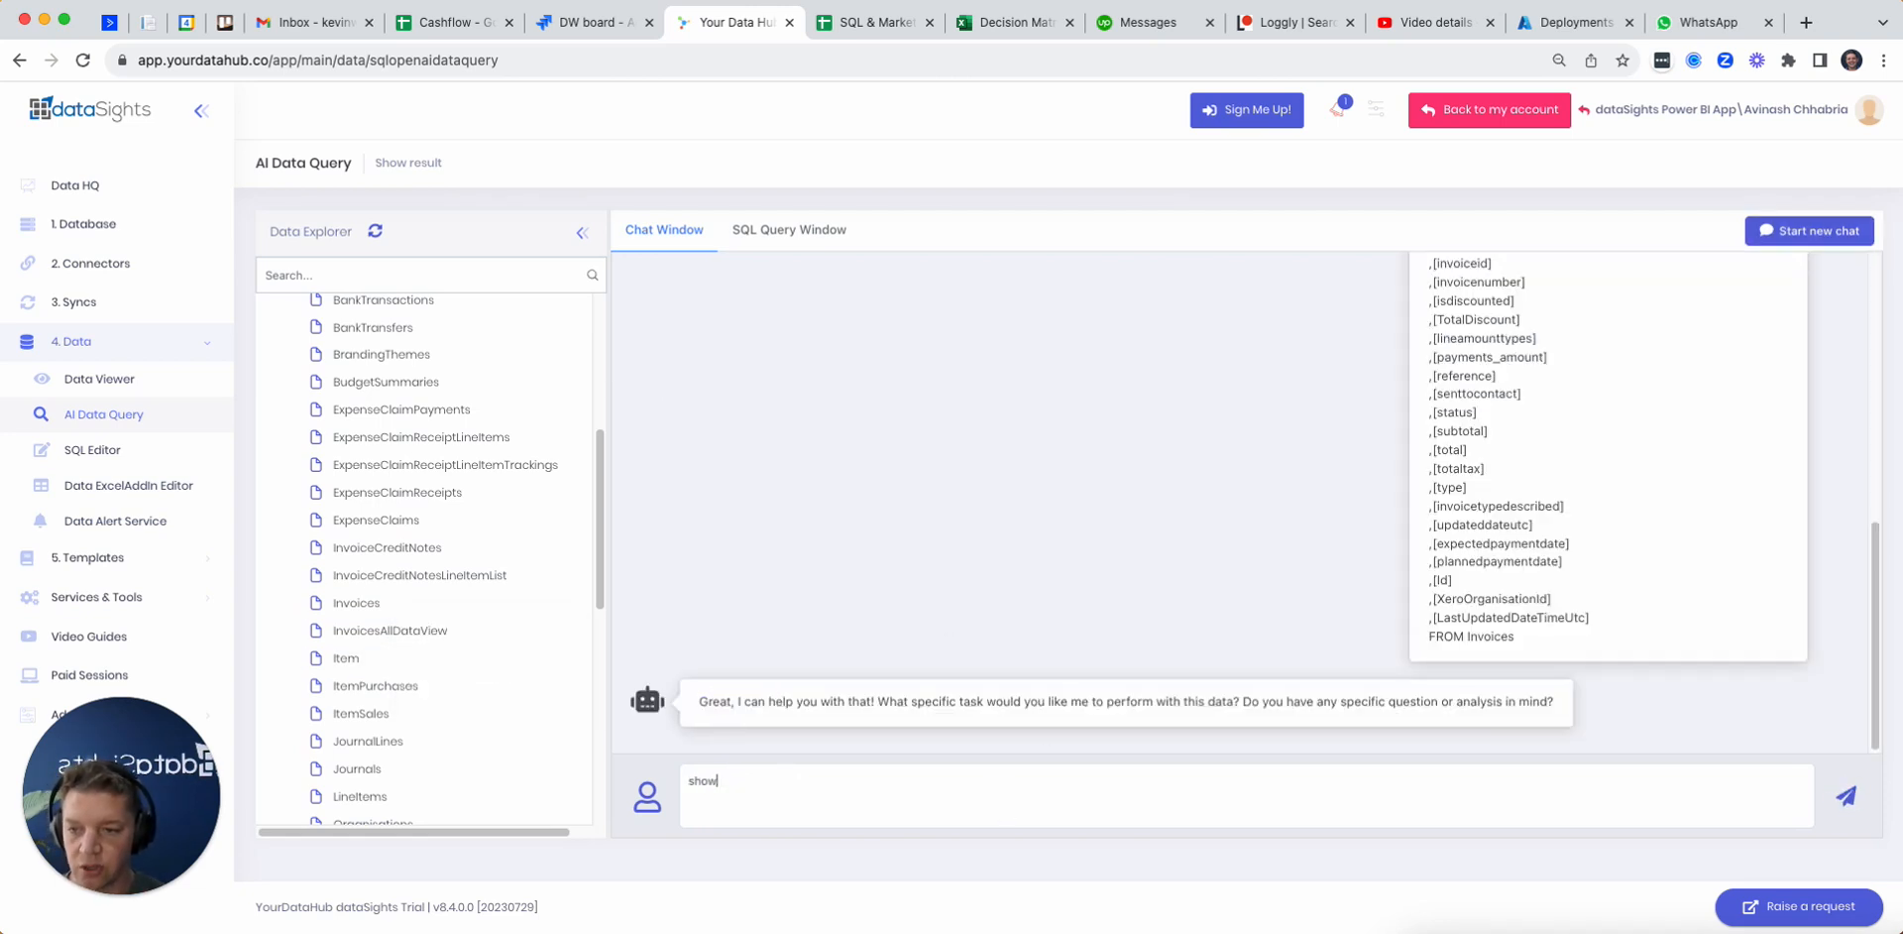
pyautogui.write(' me the customers and amounts')
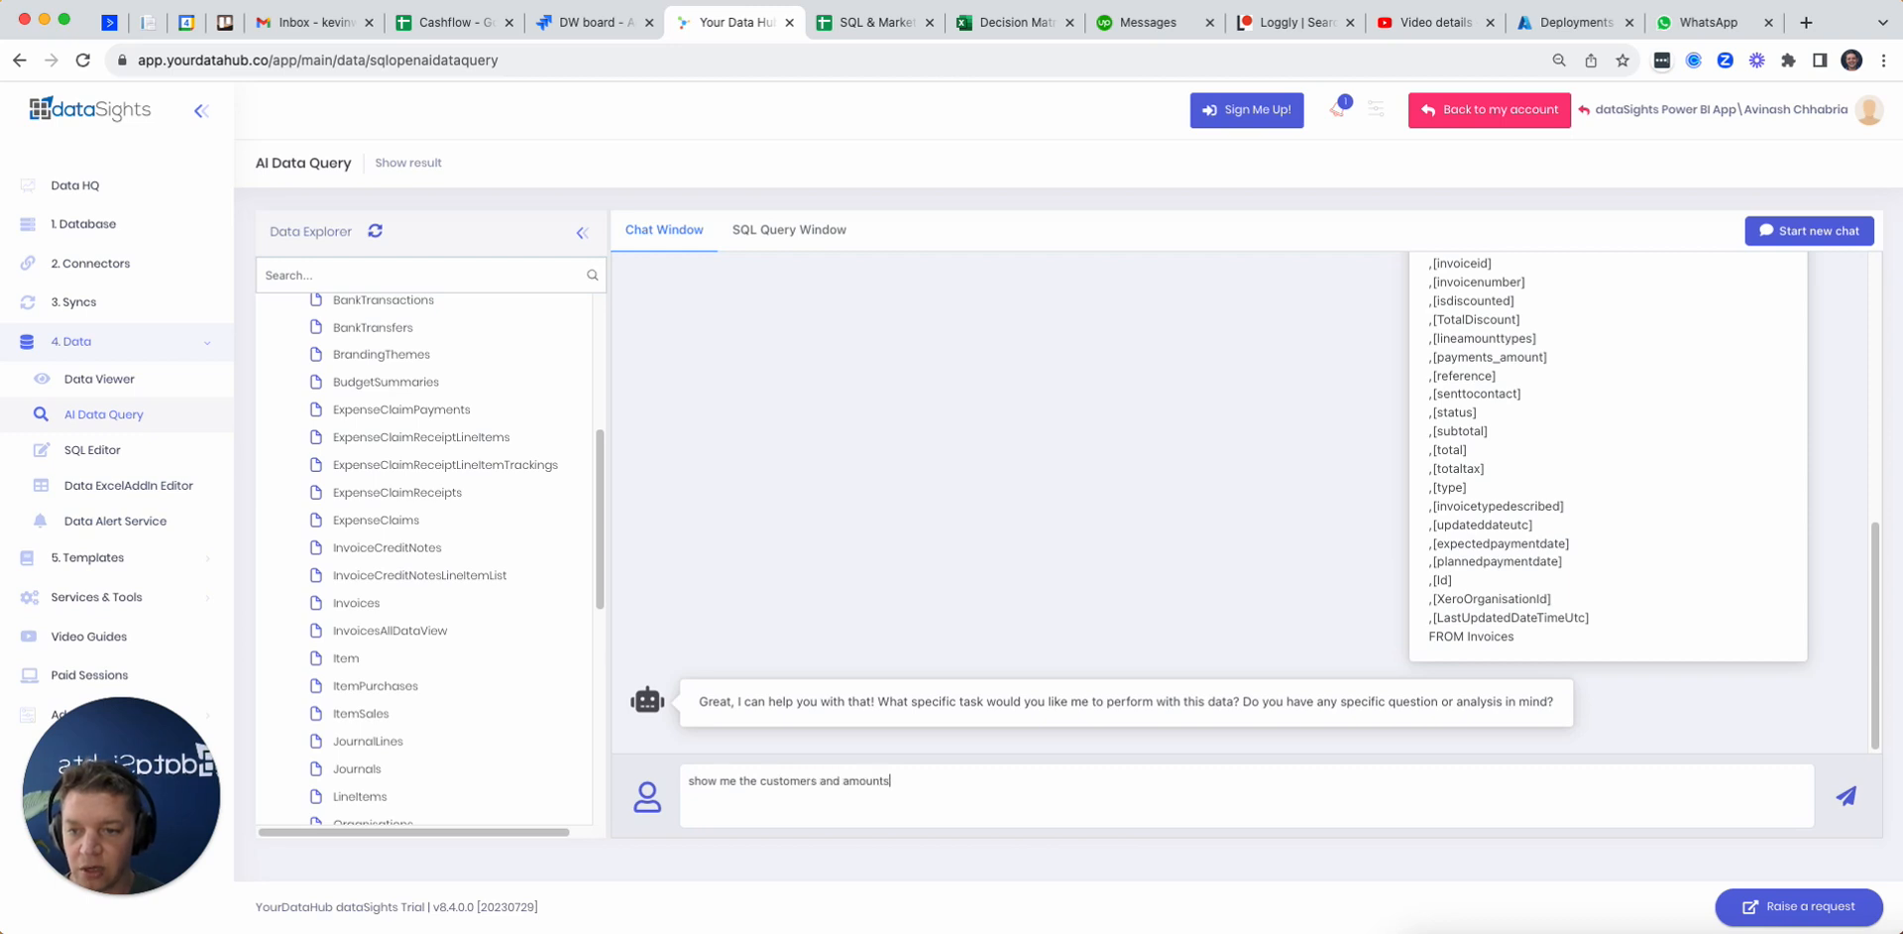
pyautogui.write(' owed great')
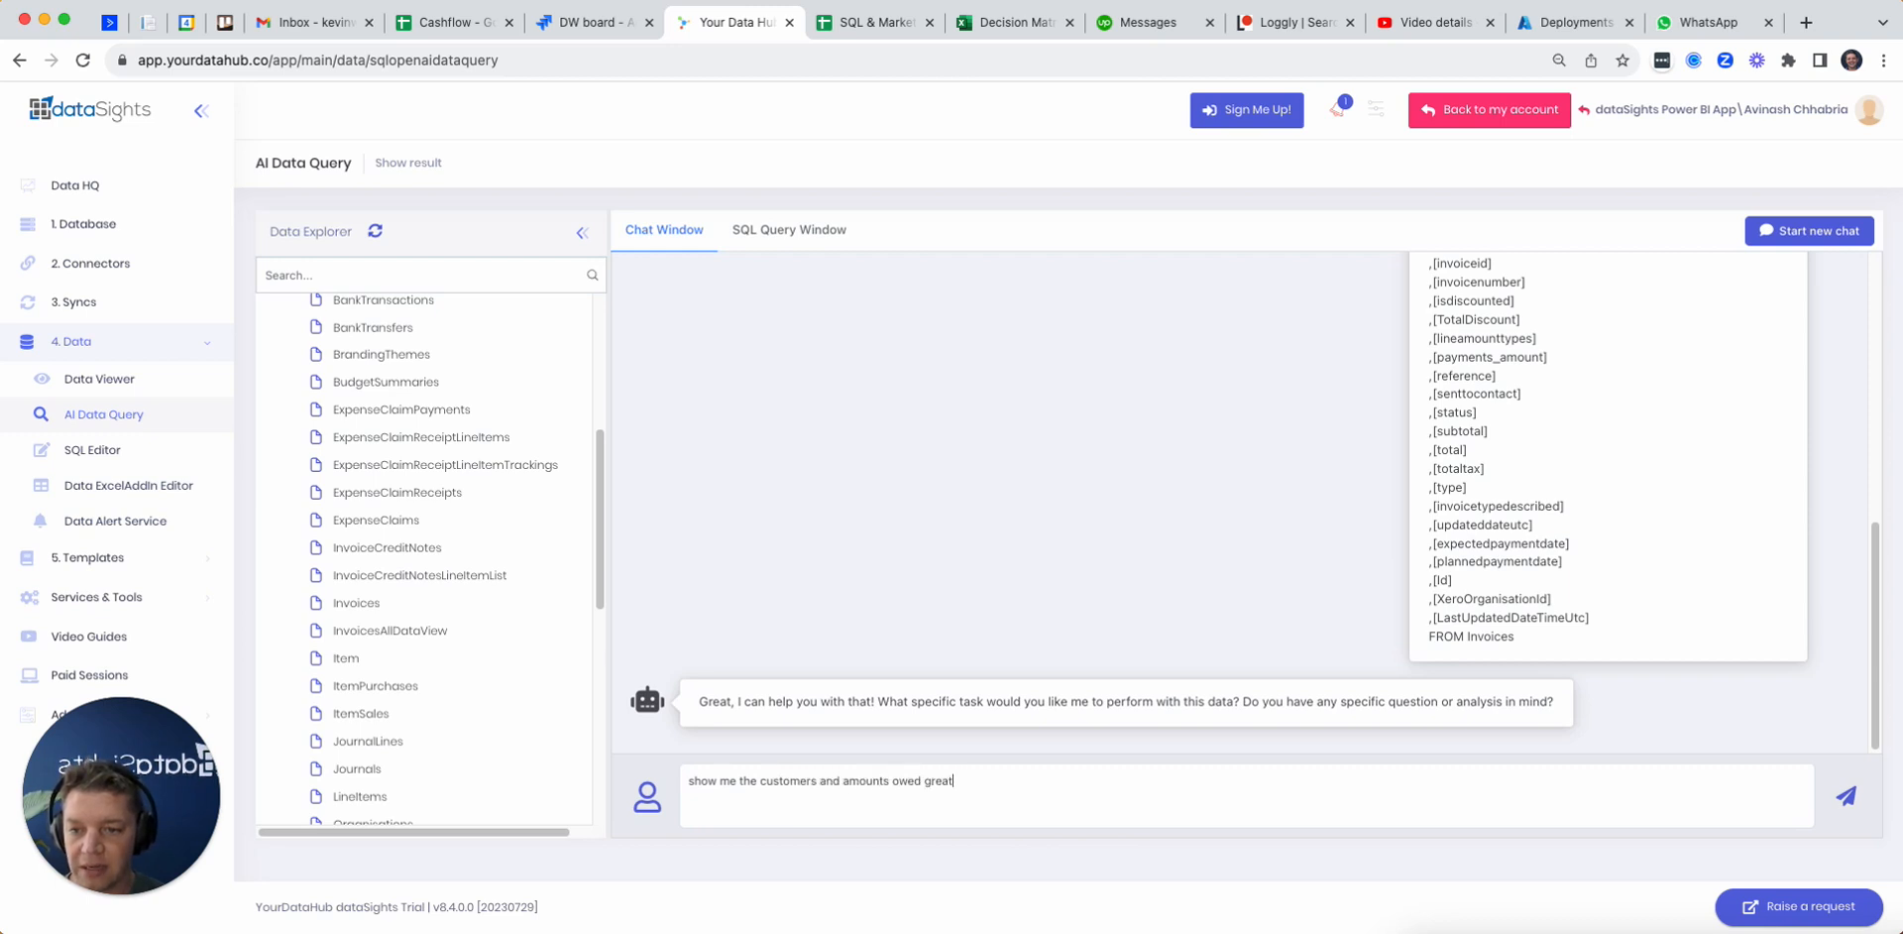
pyautogui.write('er than xer')
pyautogui.write('ero')
pyautogui.press('Return')
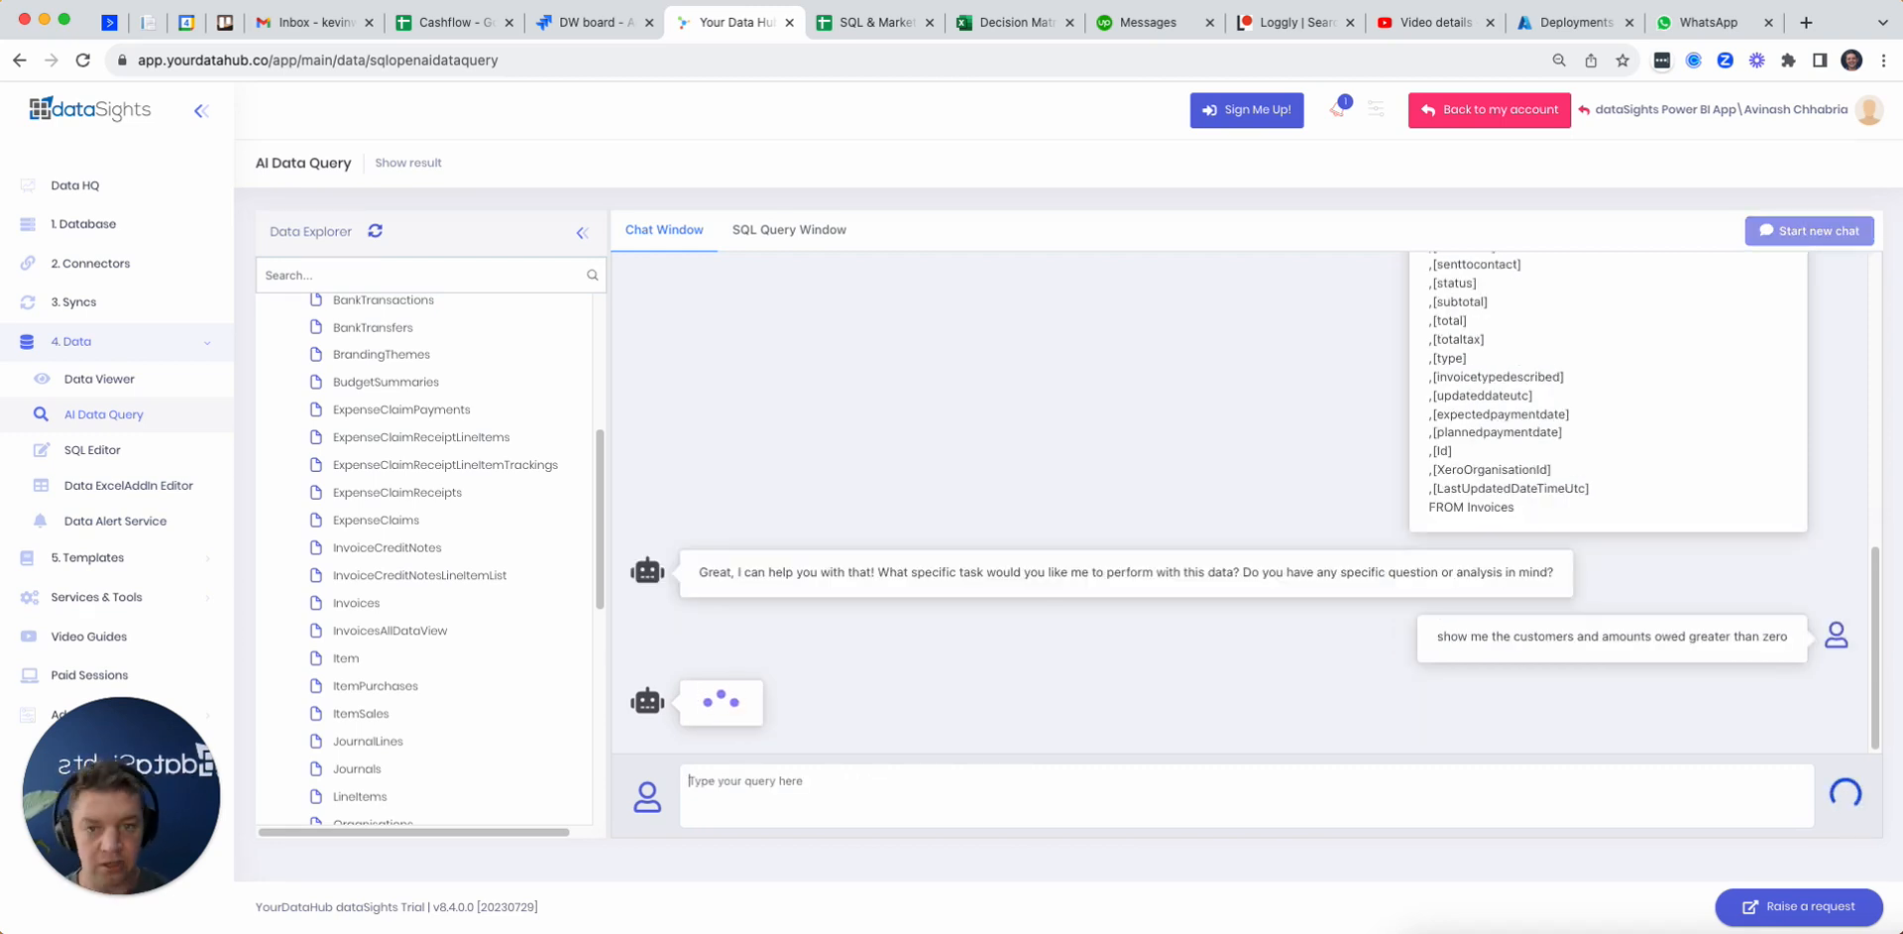
# Step: Review the generated SQL for contact_name and amountdue and execute the query
pyautogui.scroll(10, 1580, 553)
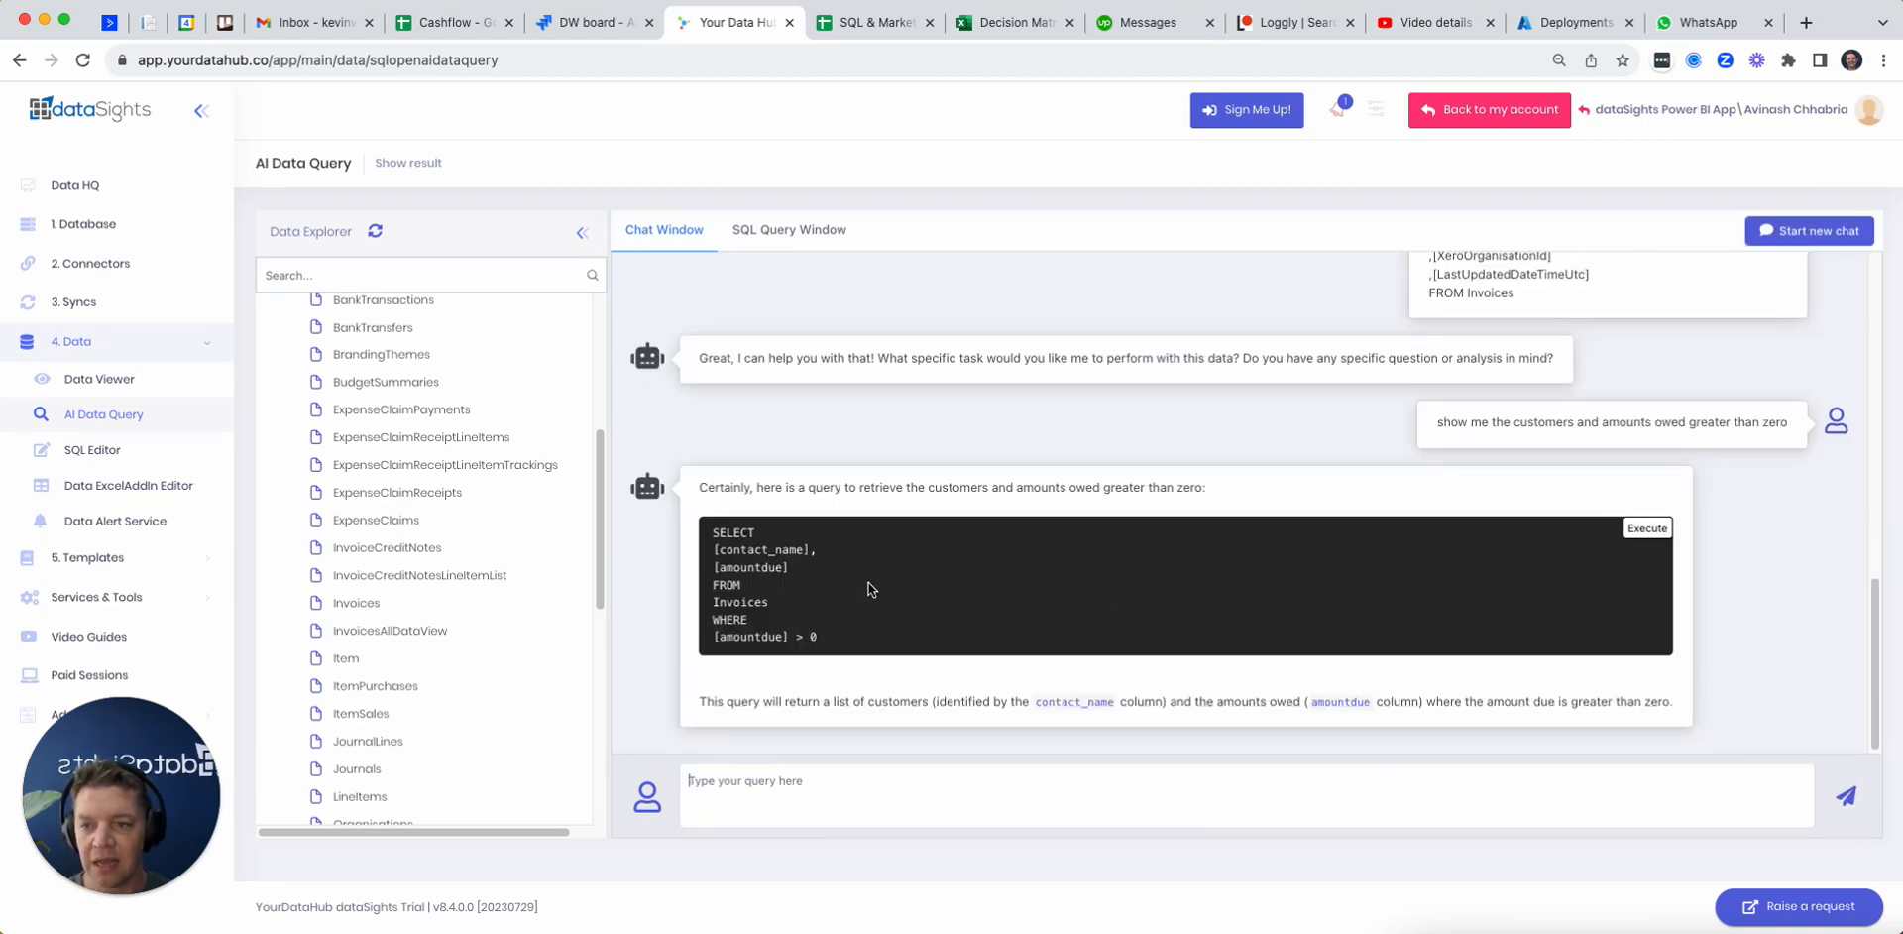
pyautogui.moveTo(764, 551); pyautogui.dragTo(878, 572)
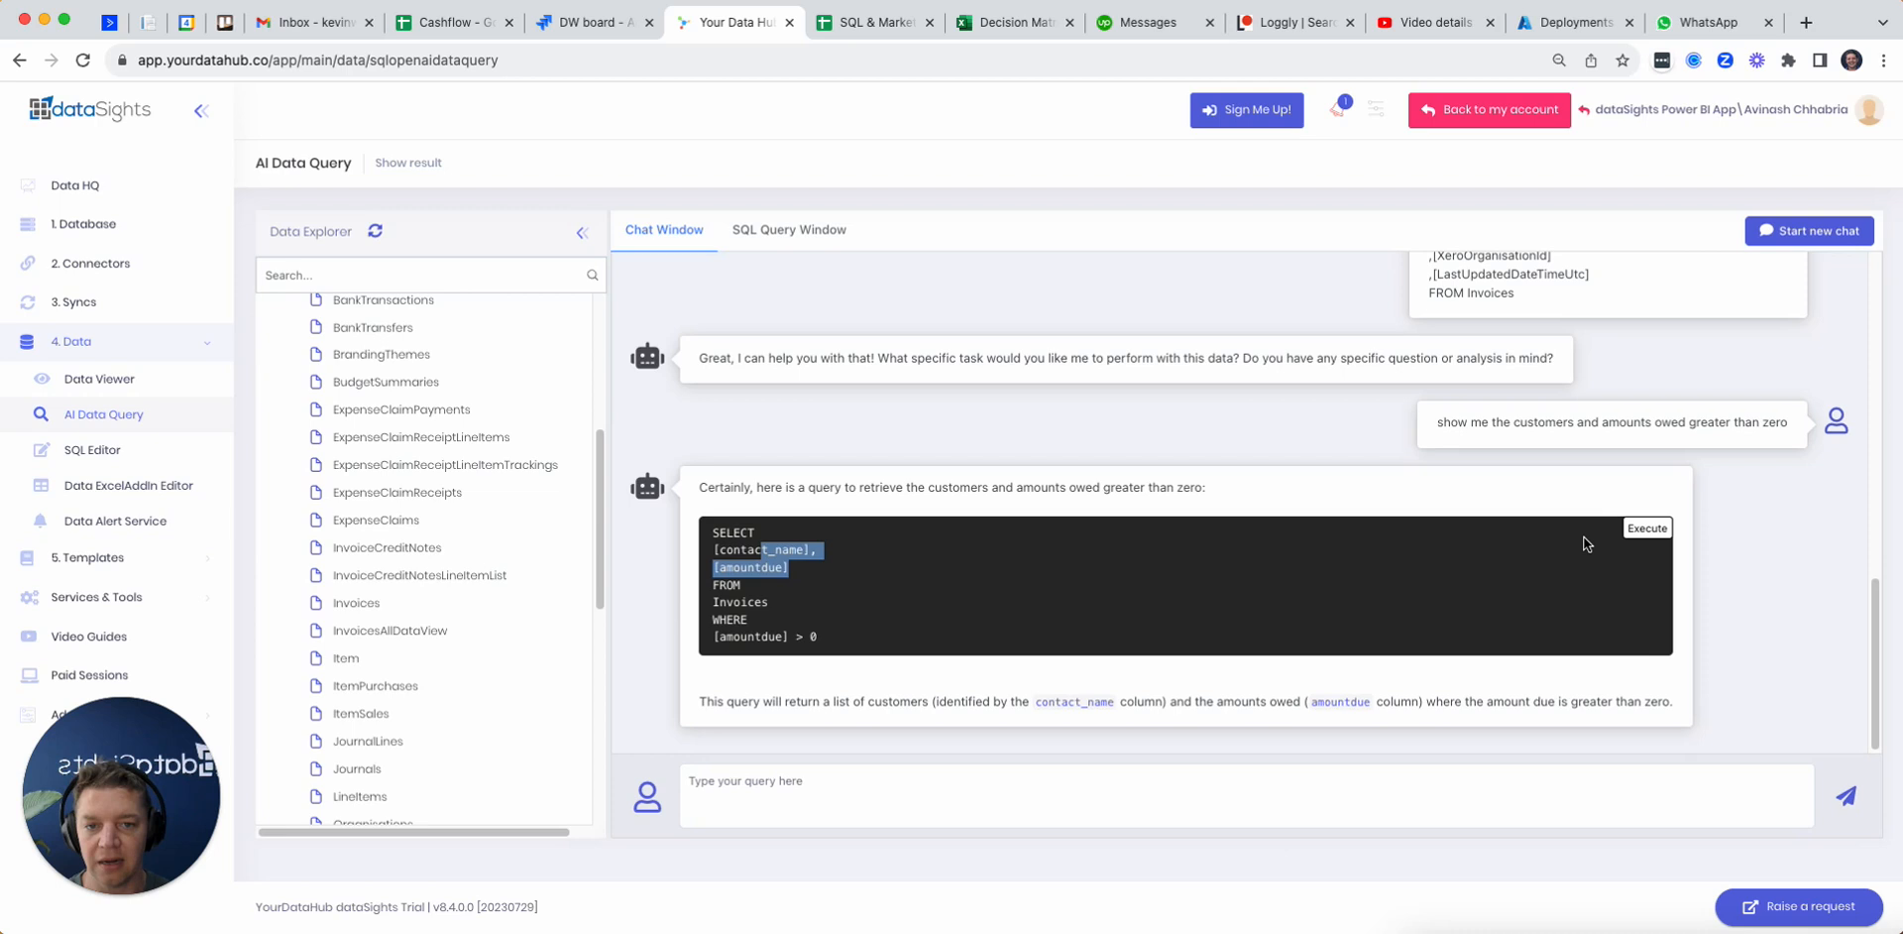
pyautogui.click(1646, 529)
pyautogui.click(1520, 232)
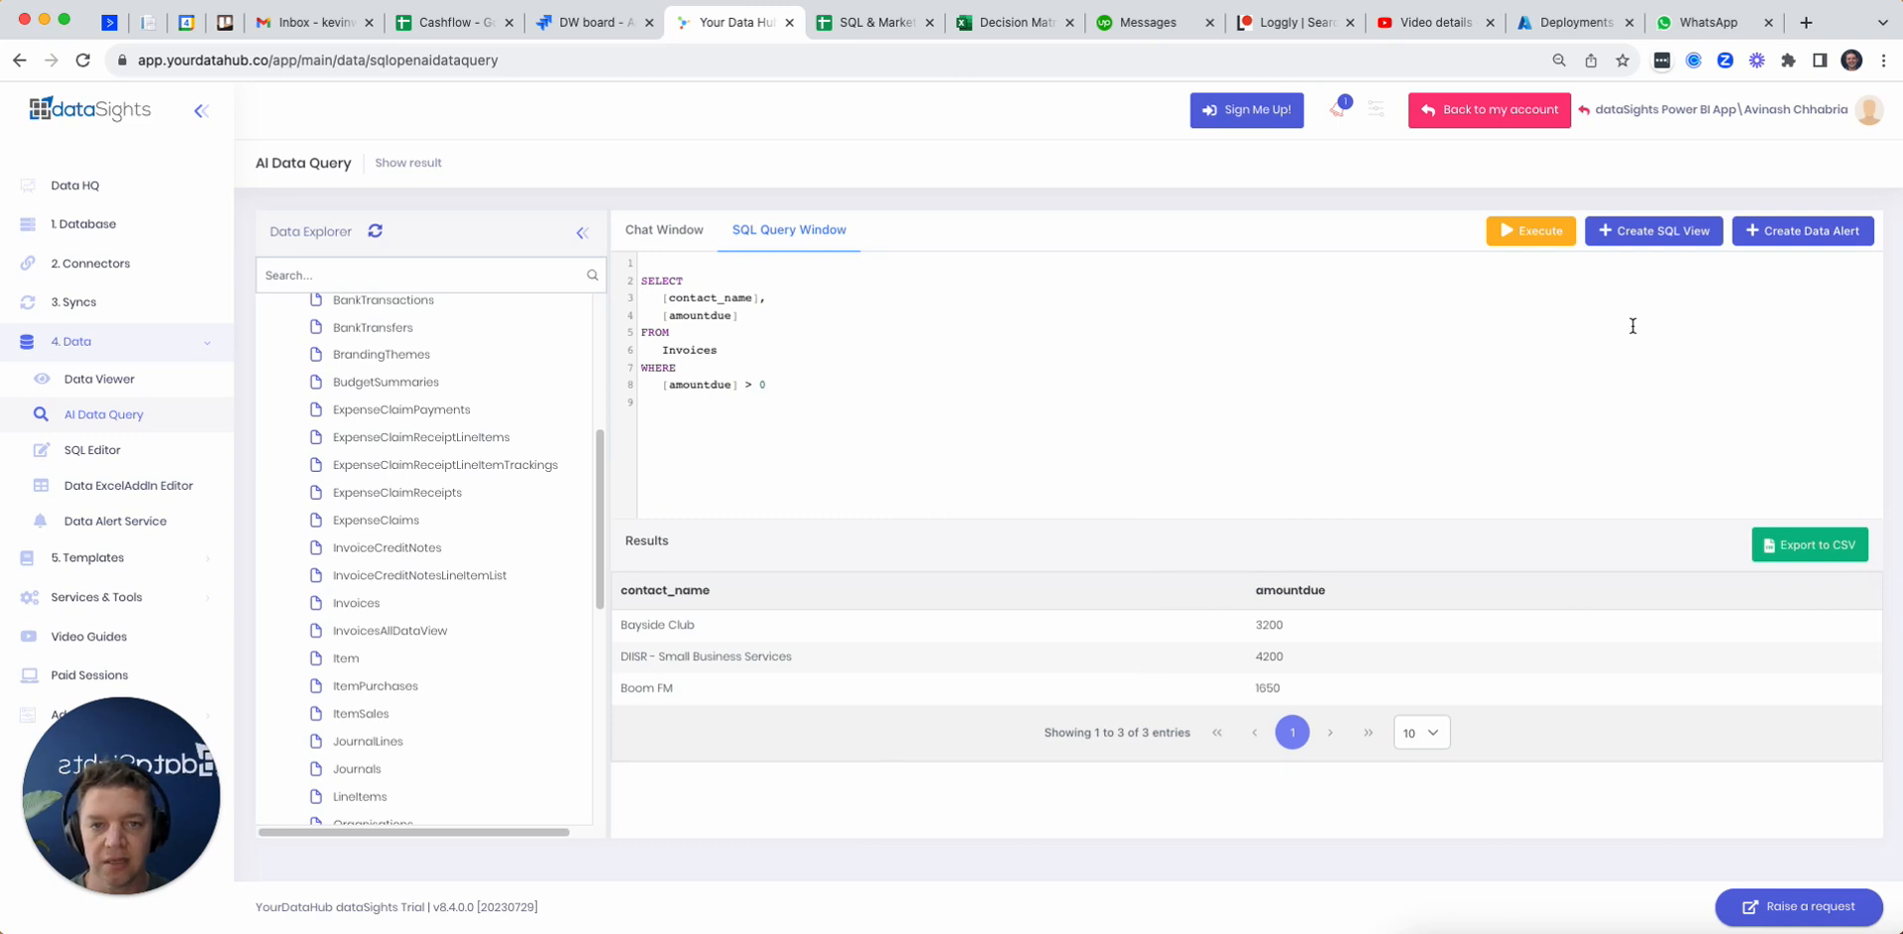
# Step: Create a SQL view from the query named XeroInvoicesAmountsOwed
pyautogui.click(1651, 234)
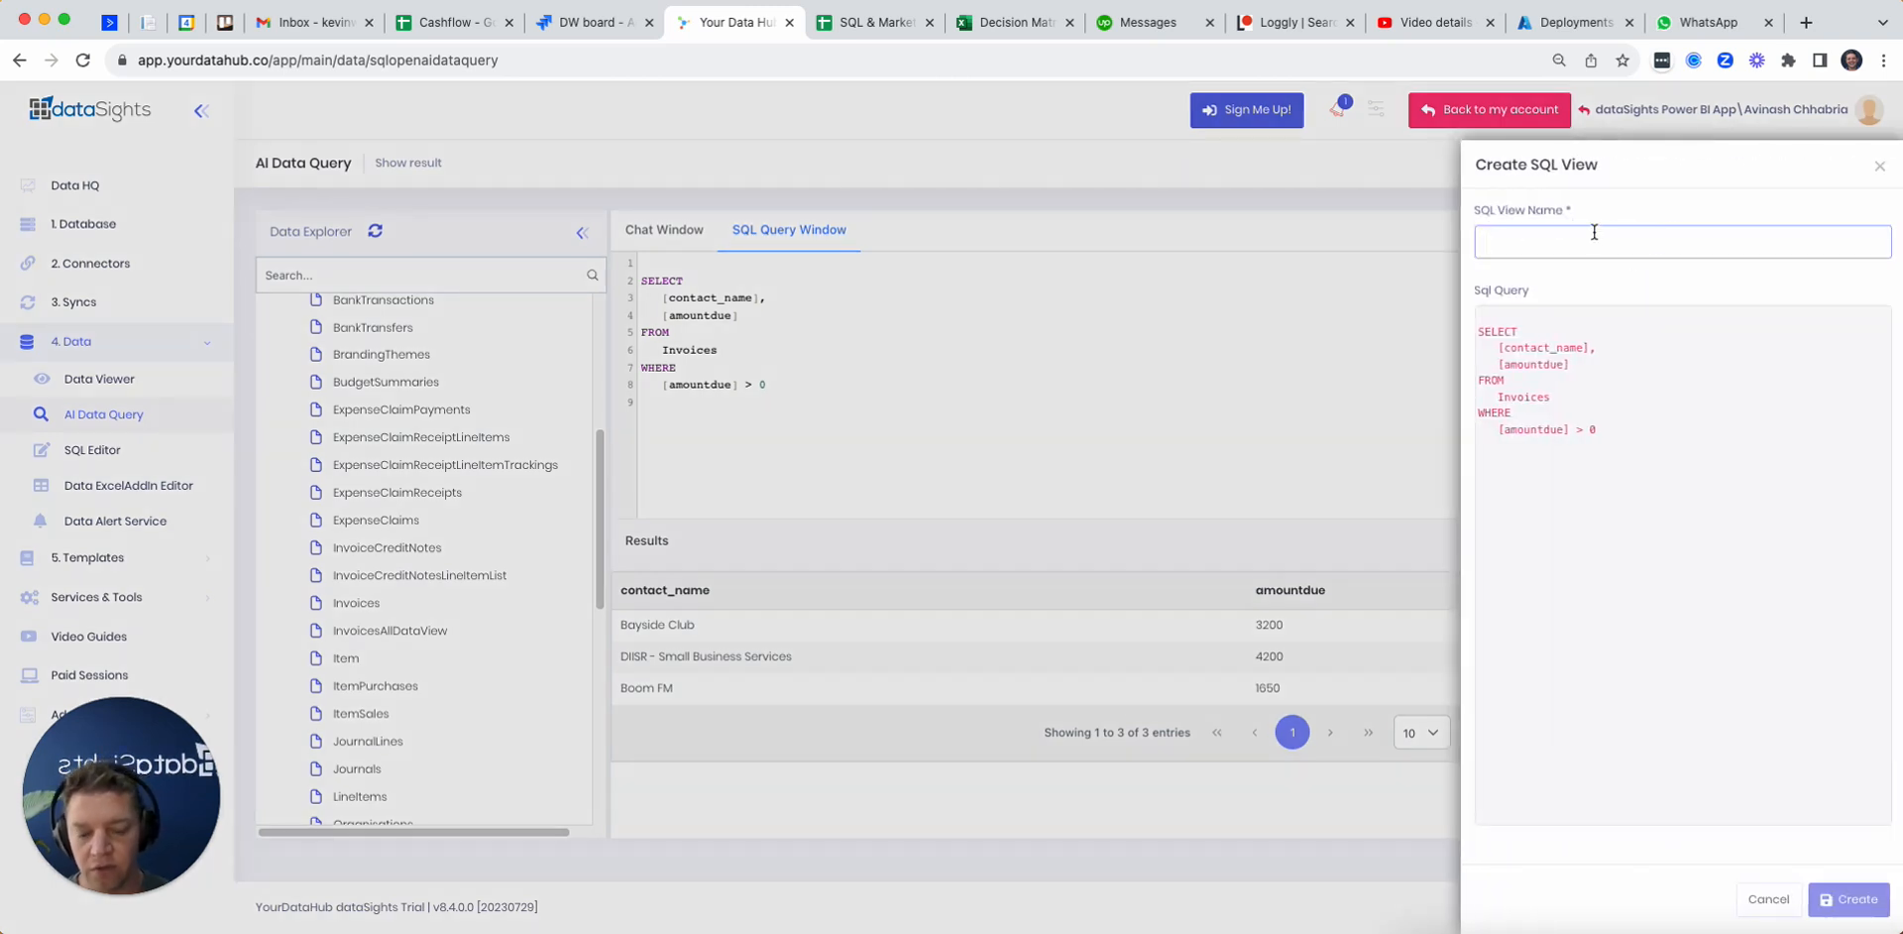
pyautogui.write('XeroDe')
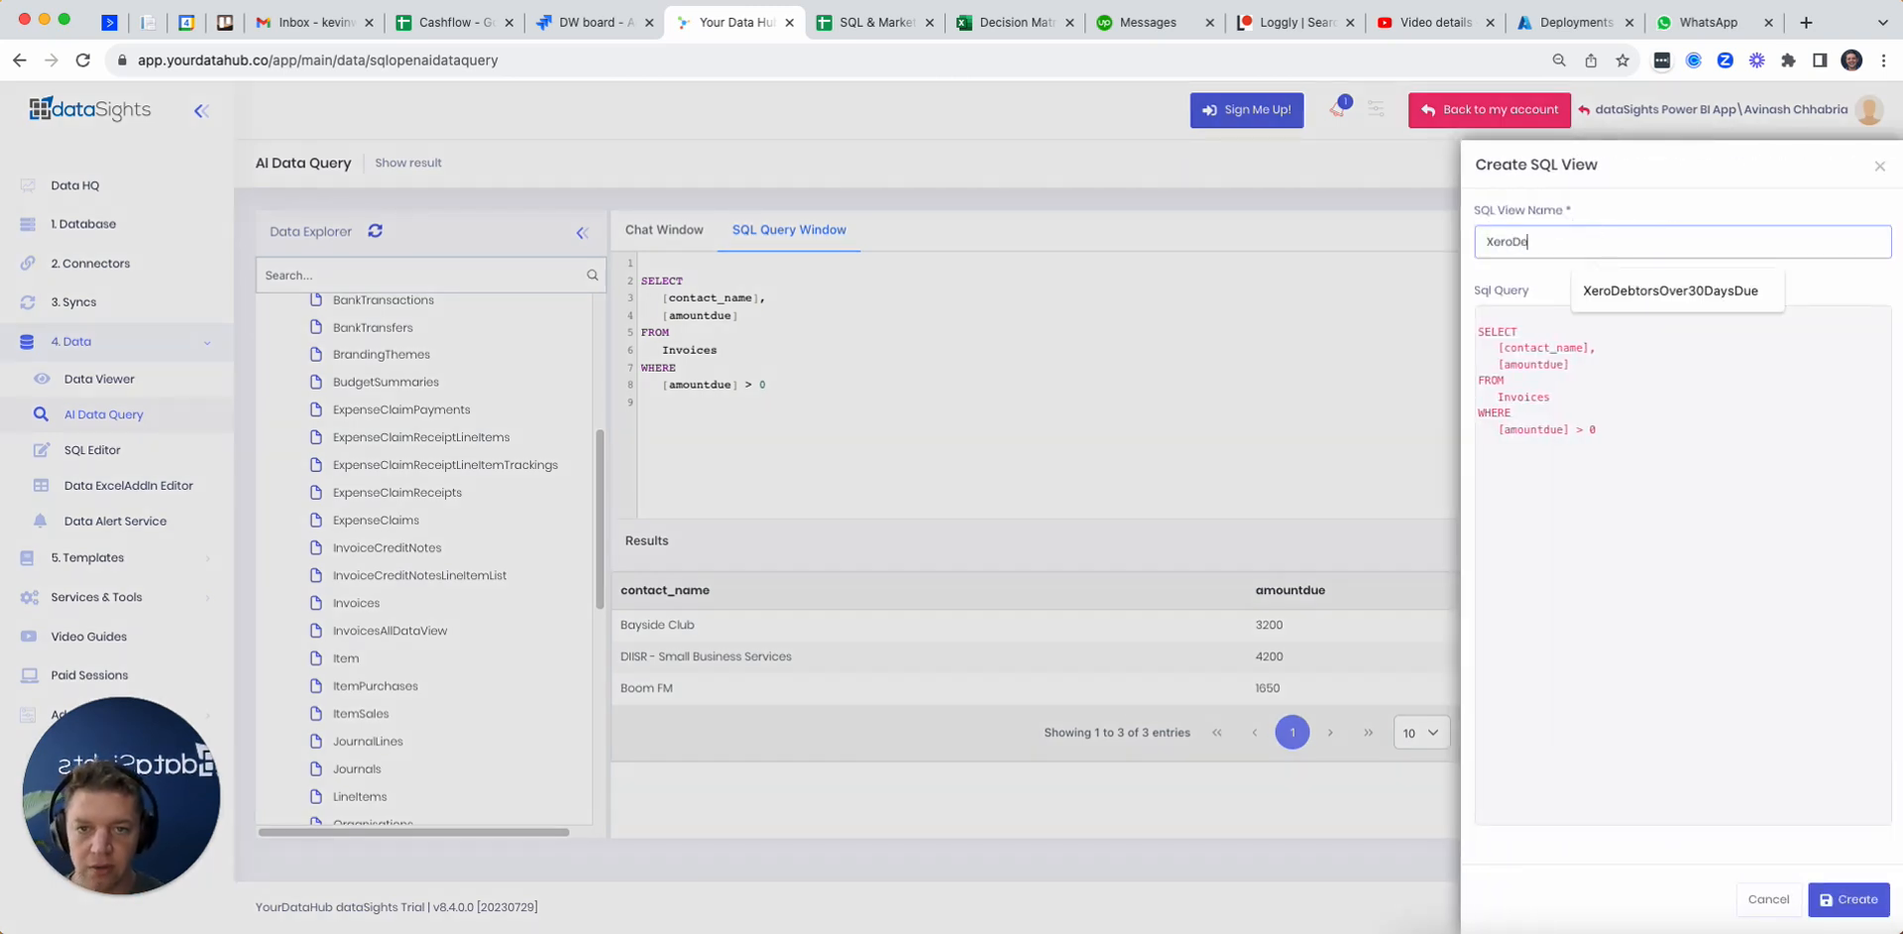
pyautogui.write('btorsAmo')
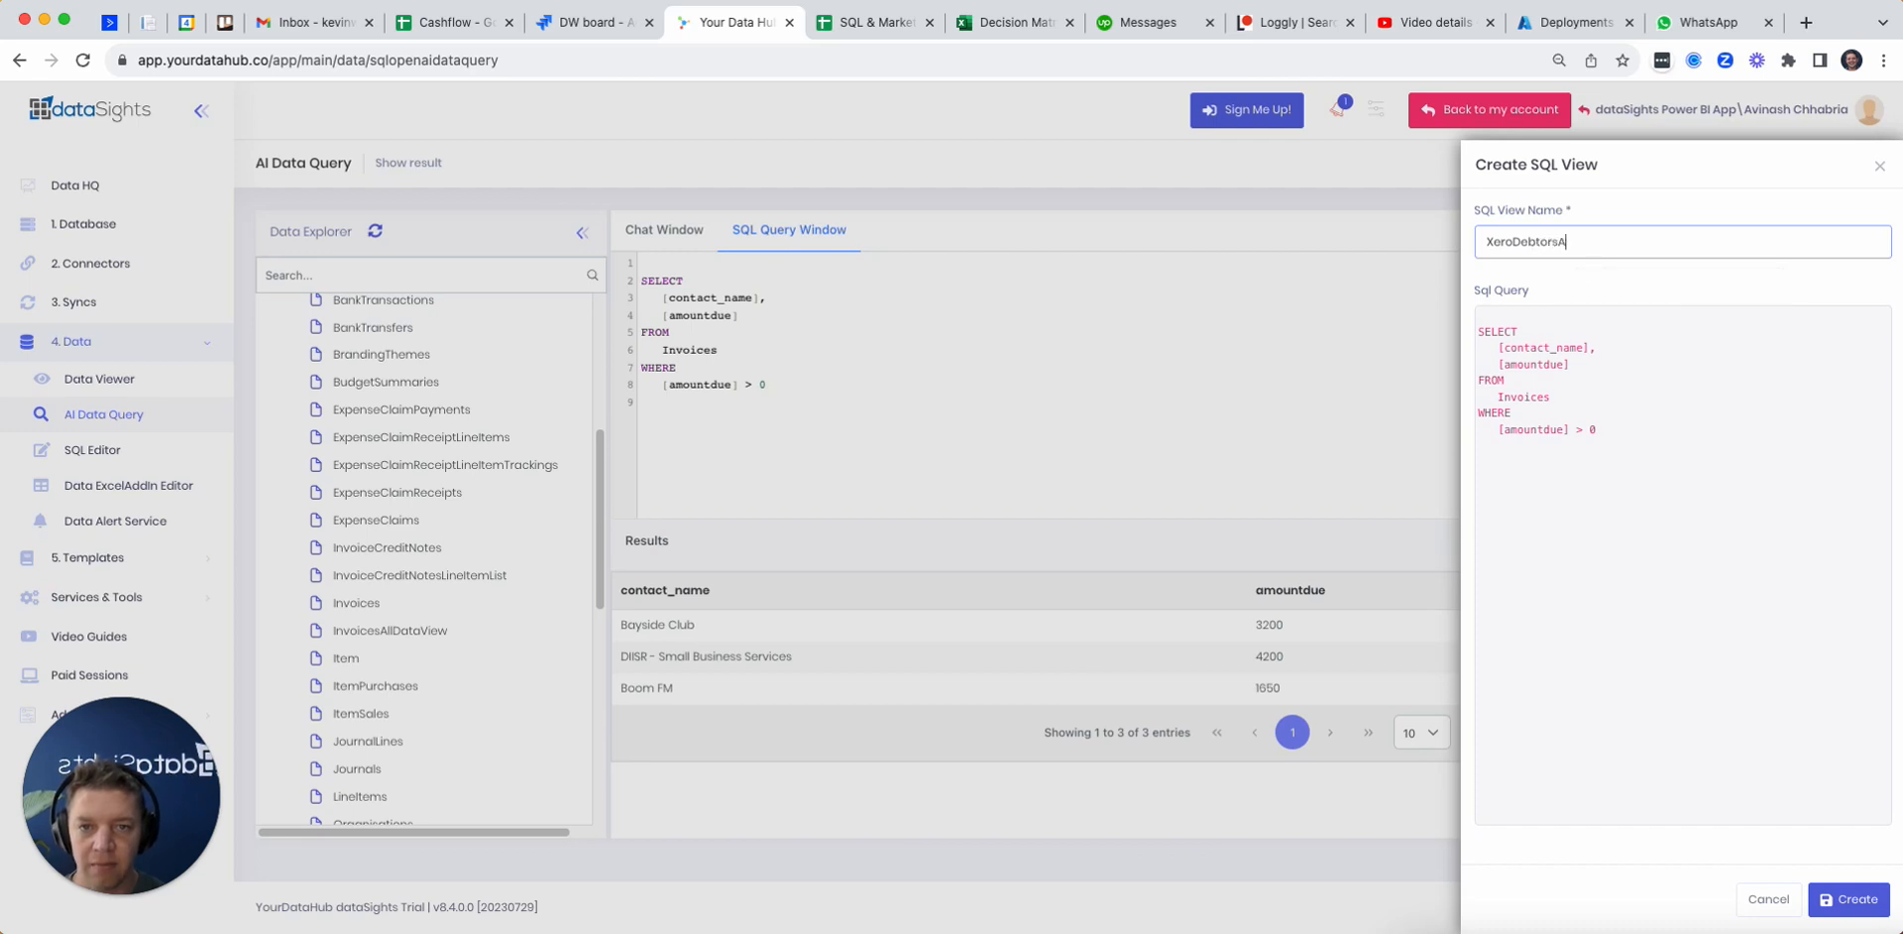
pyautogui.press('BackSpace')
pyautogui.press('BackSpace')
pyautogui.press('BackSpace')
pyautogui.press('BackSpace')
pyautogui.press('BackSpace')
pyautogui.press('BackSpace')
pyautogui.press('BackSpace')
pyautogui.press('BackSpace')
pyautogui.press('BackSpace')
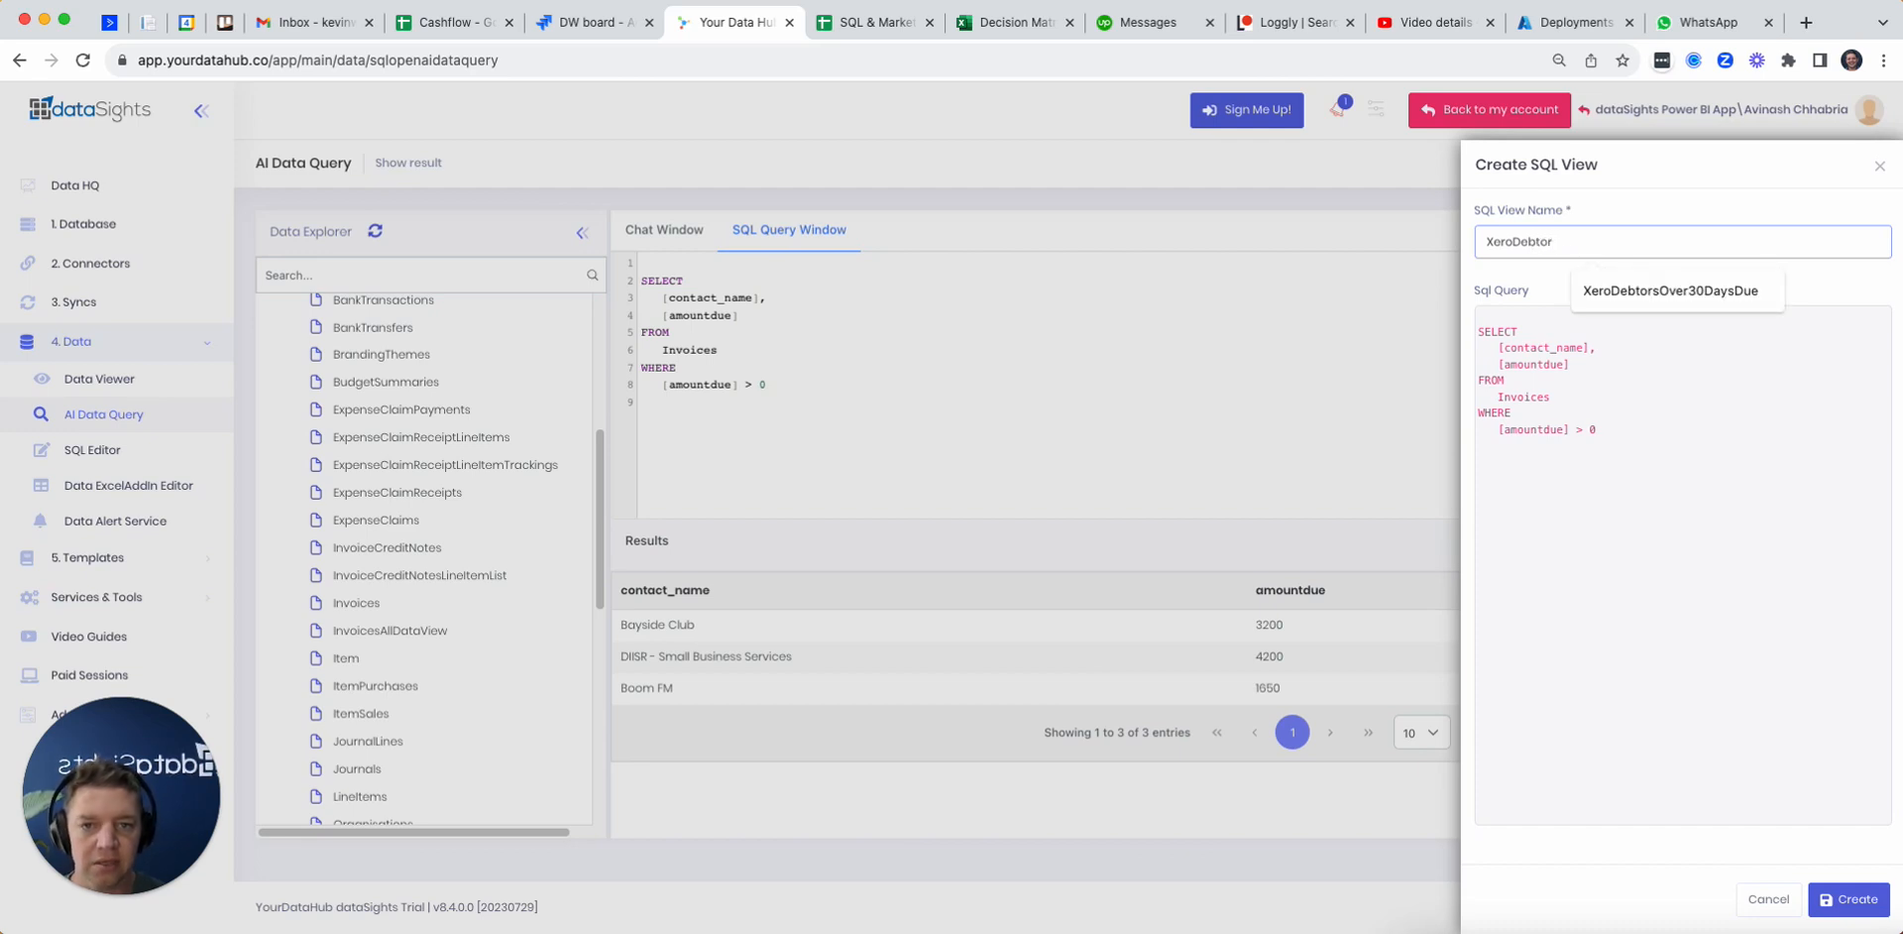
pyautogui.press('BackSpace')
pyautogui.write('Invoices')
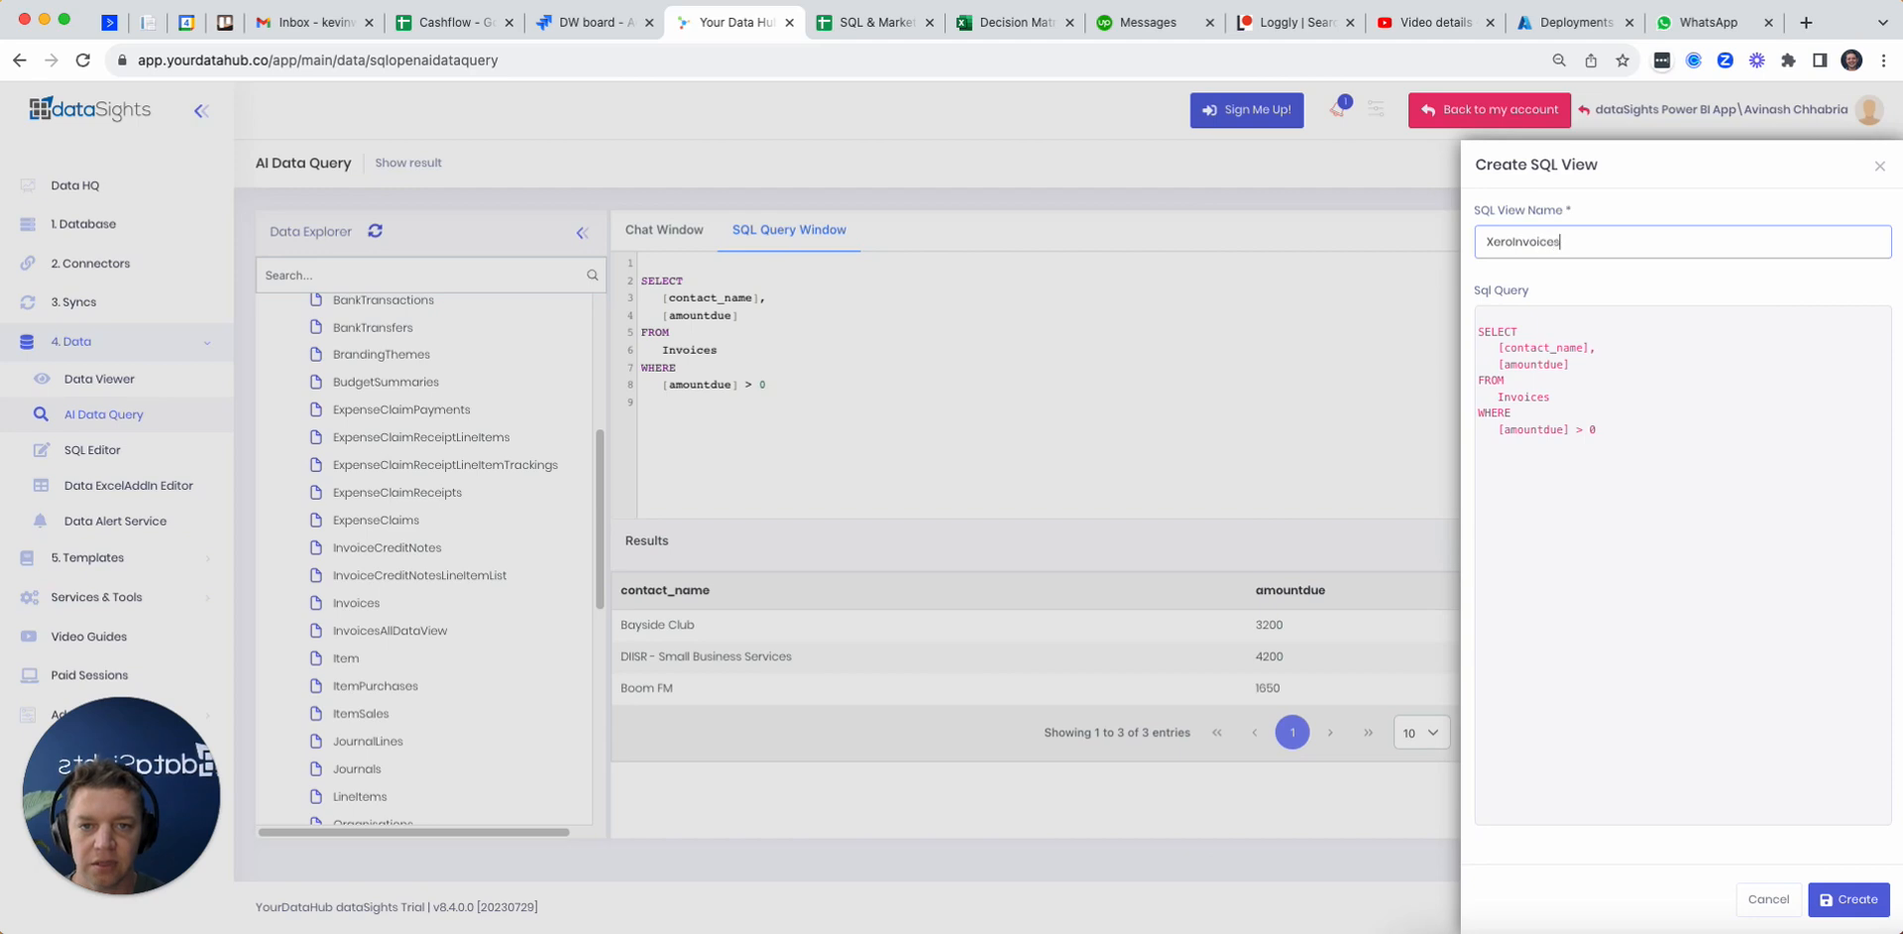
pyautogui.write('Amounts')
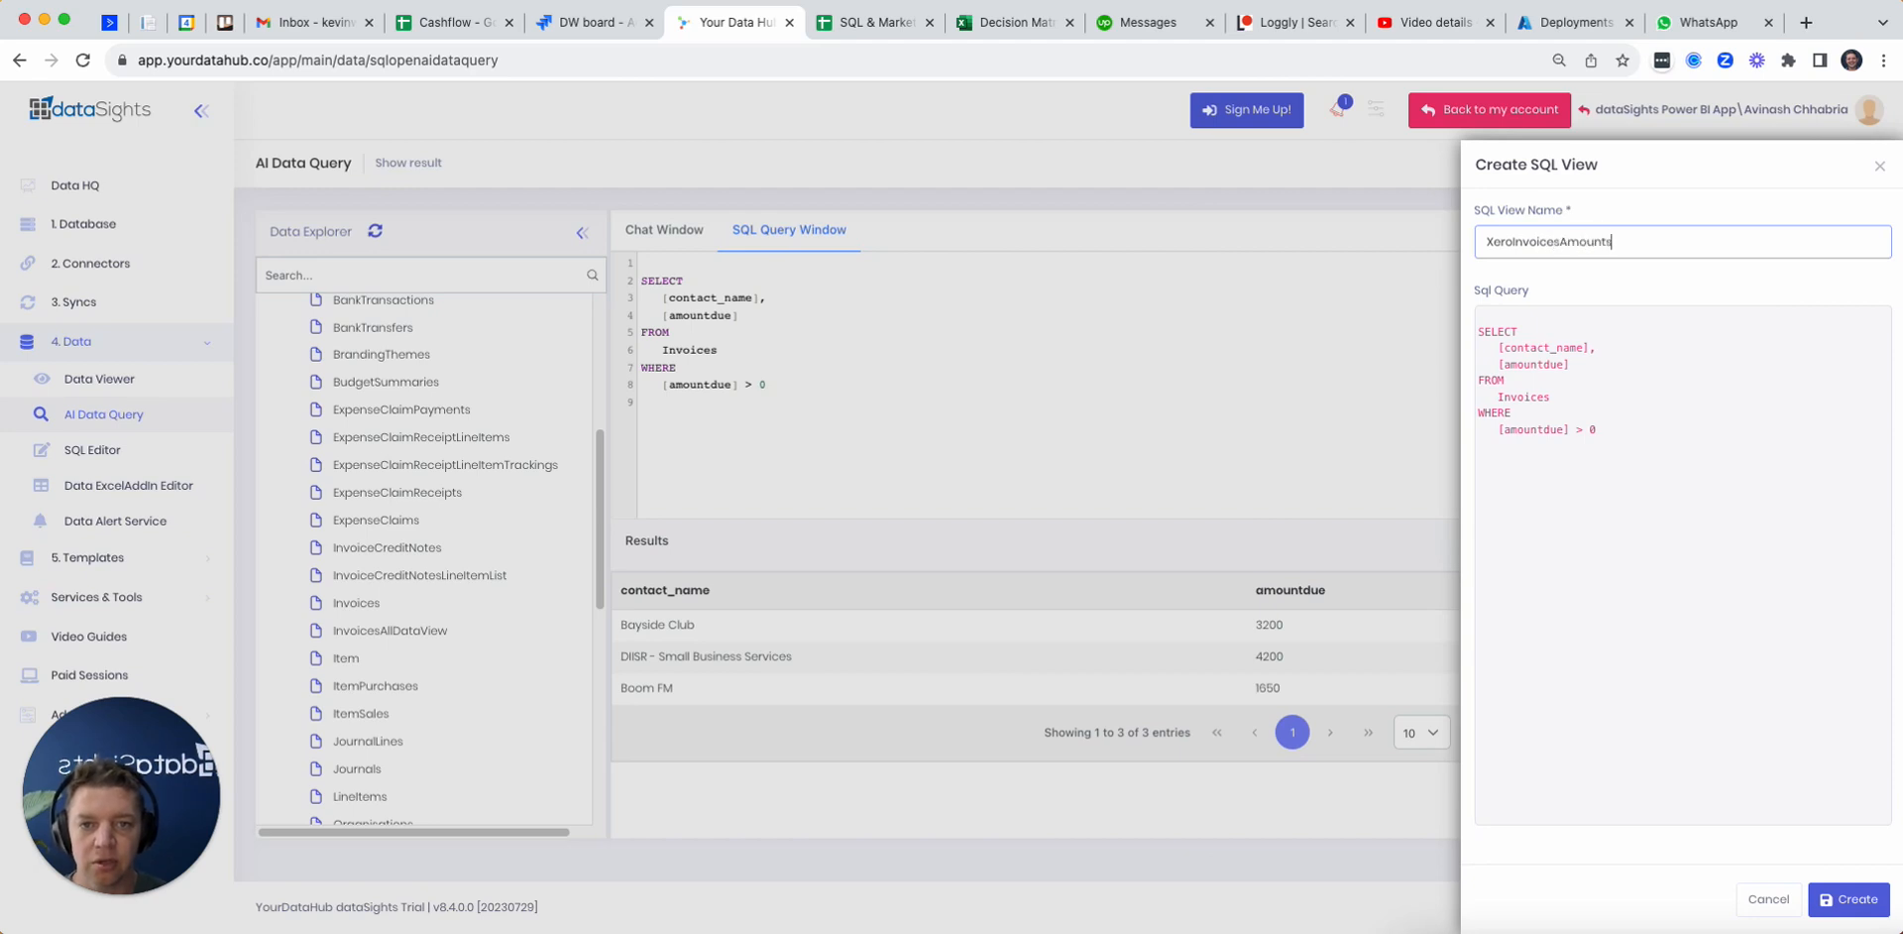
pyautogui.write('Owed')
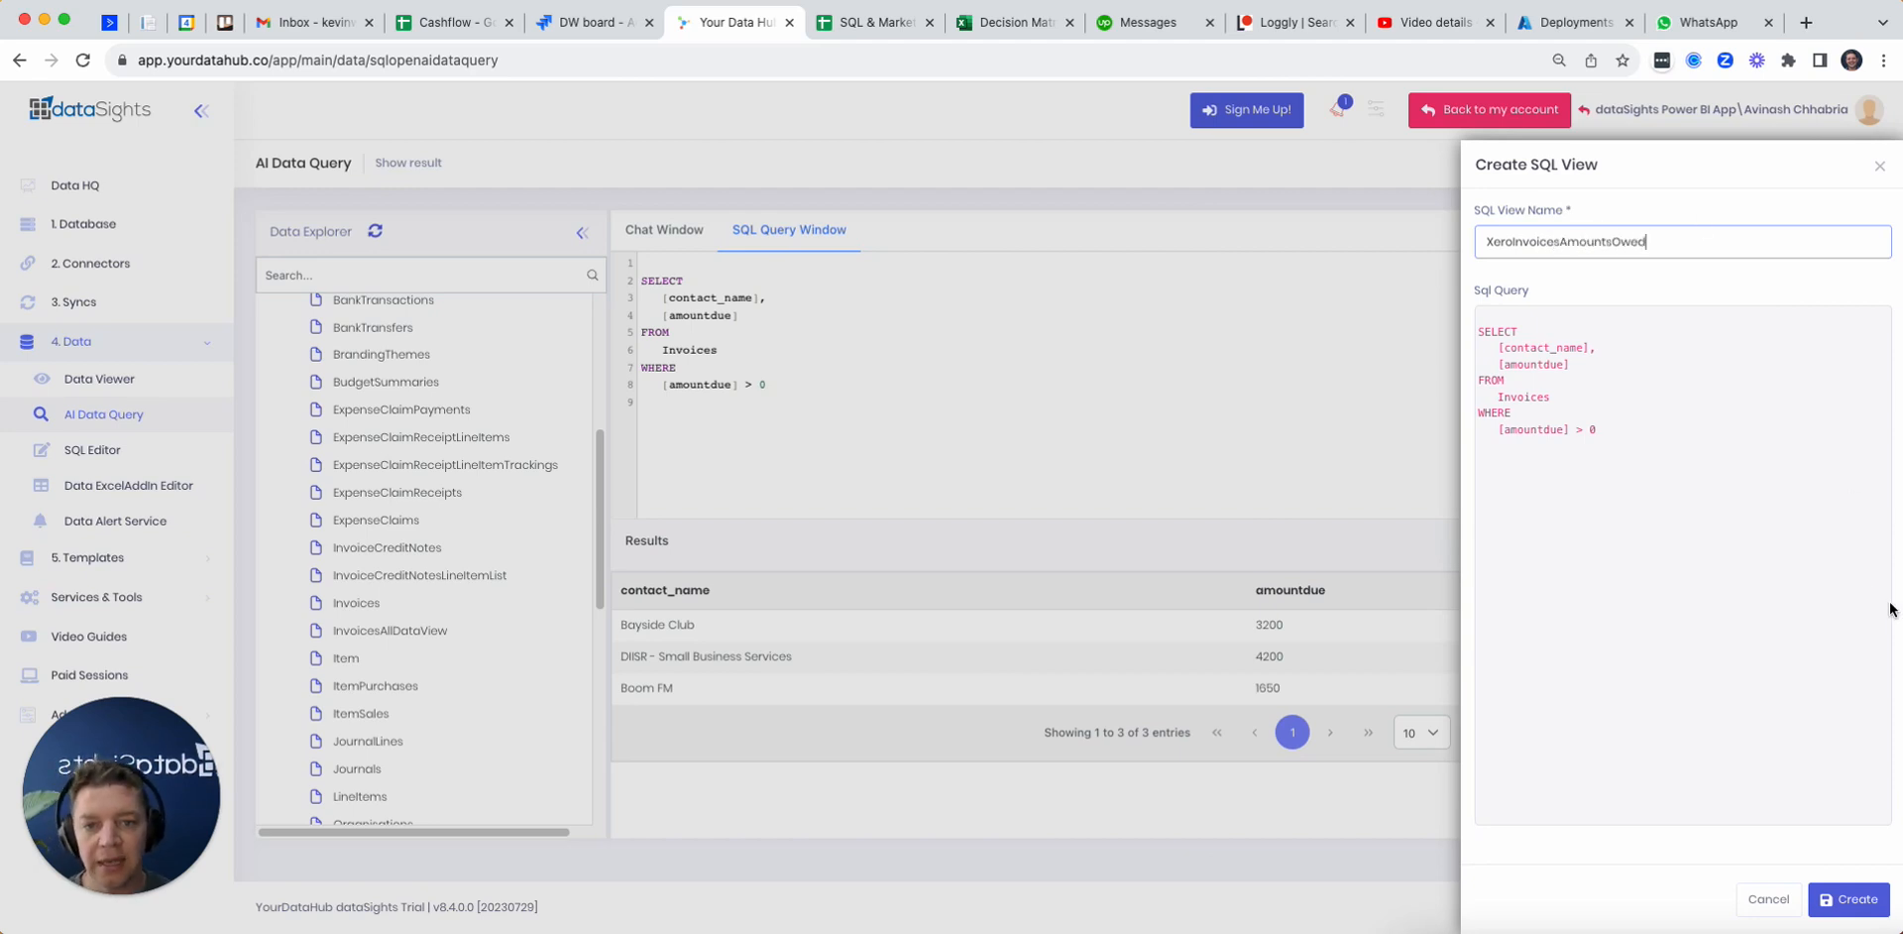
pyautogui.click(1836, 897)
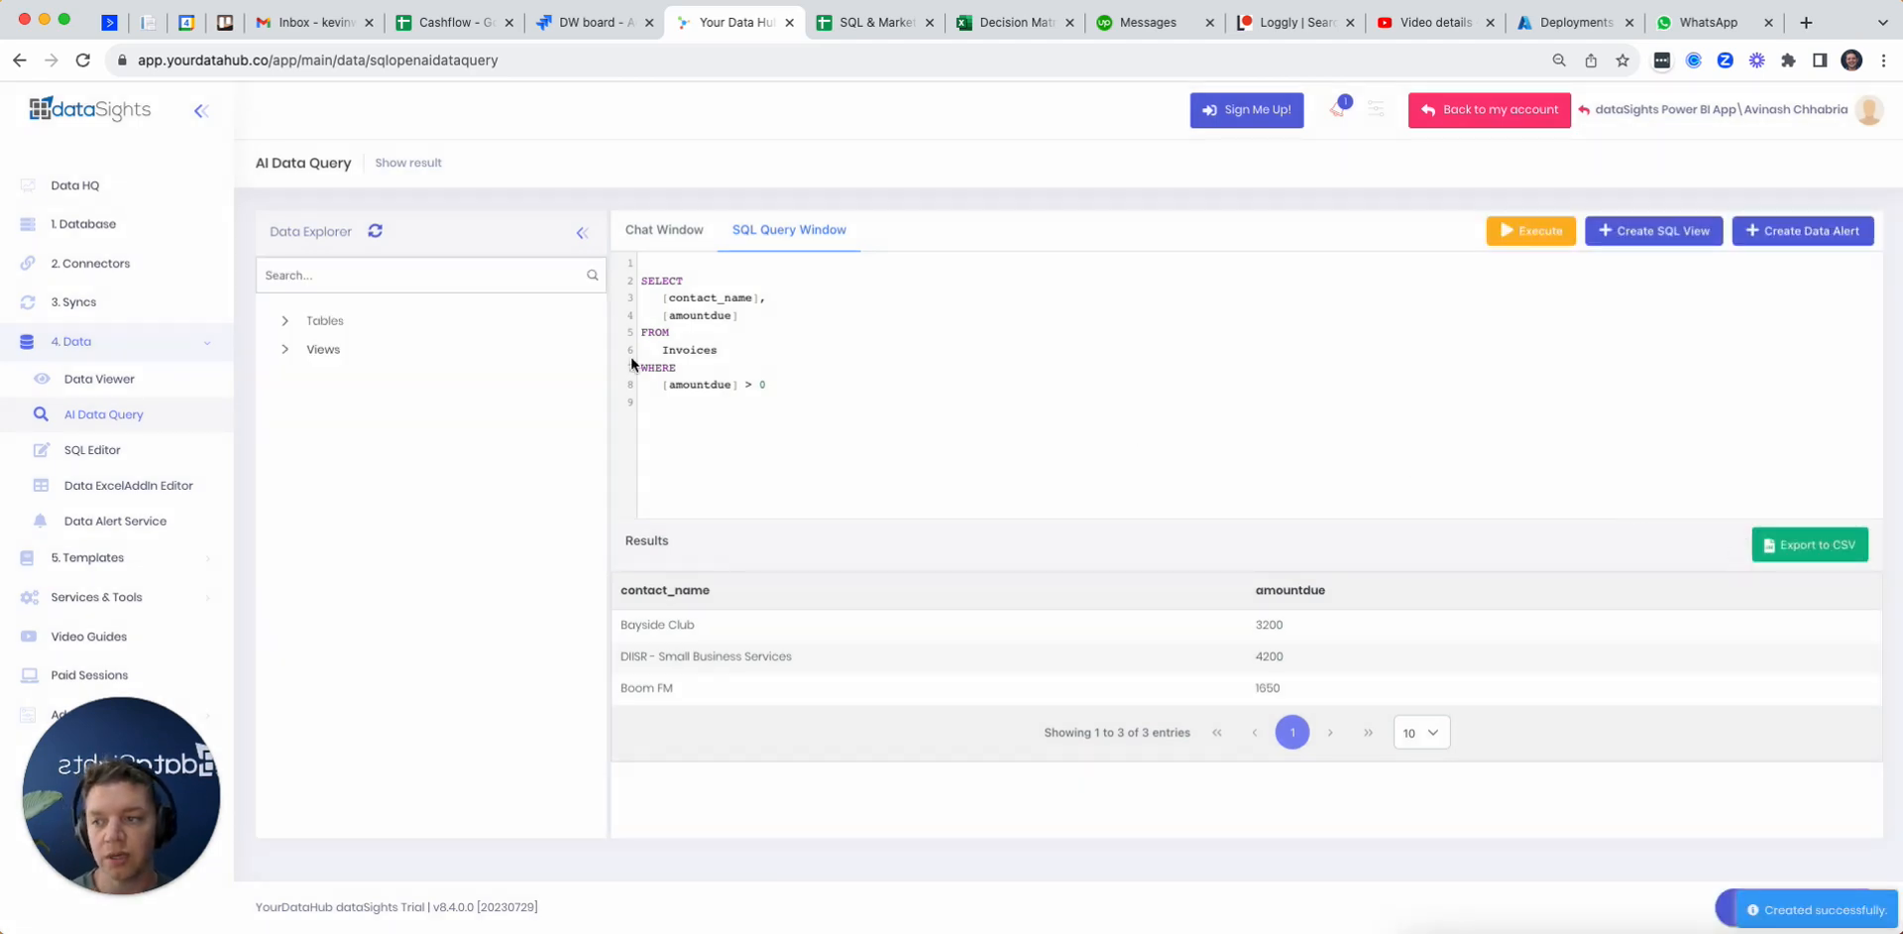
# Step: Go back to the GSheet Push Service page under Services & Tools
pyautogui.click(210, 561)
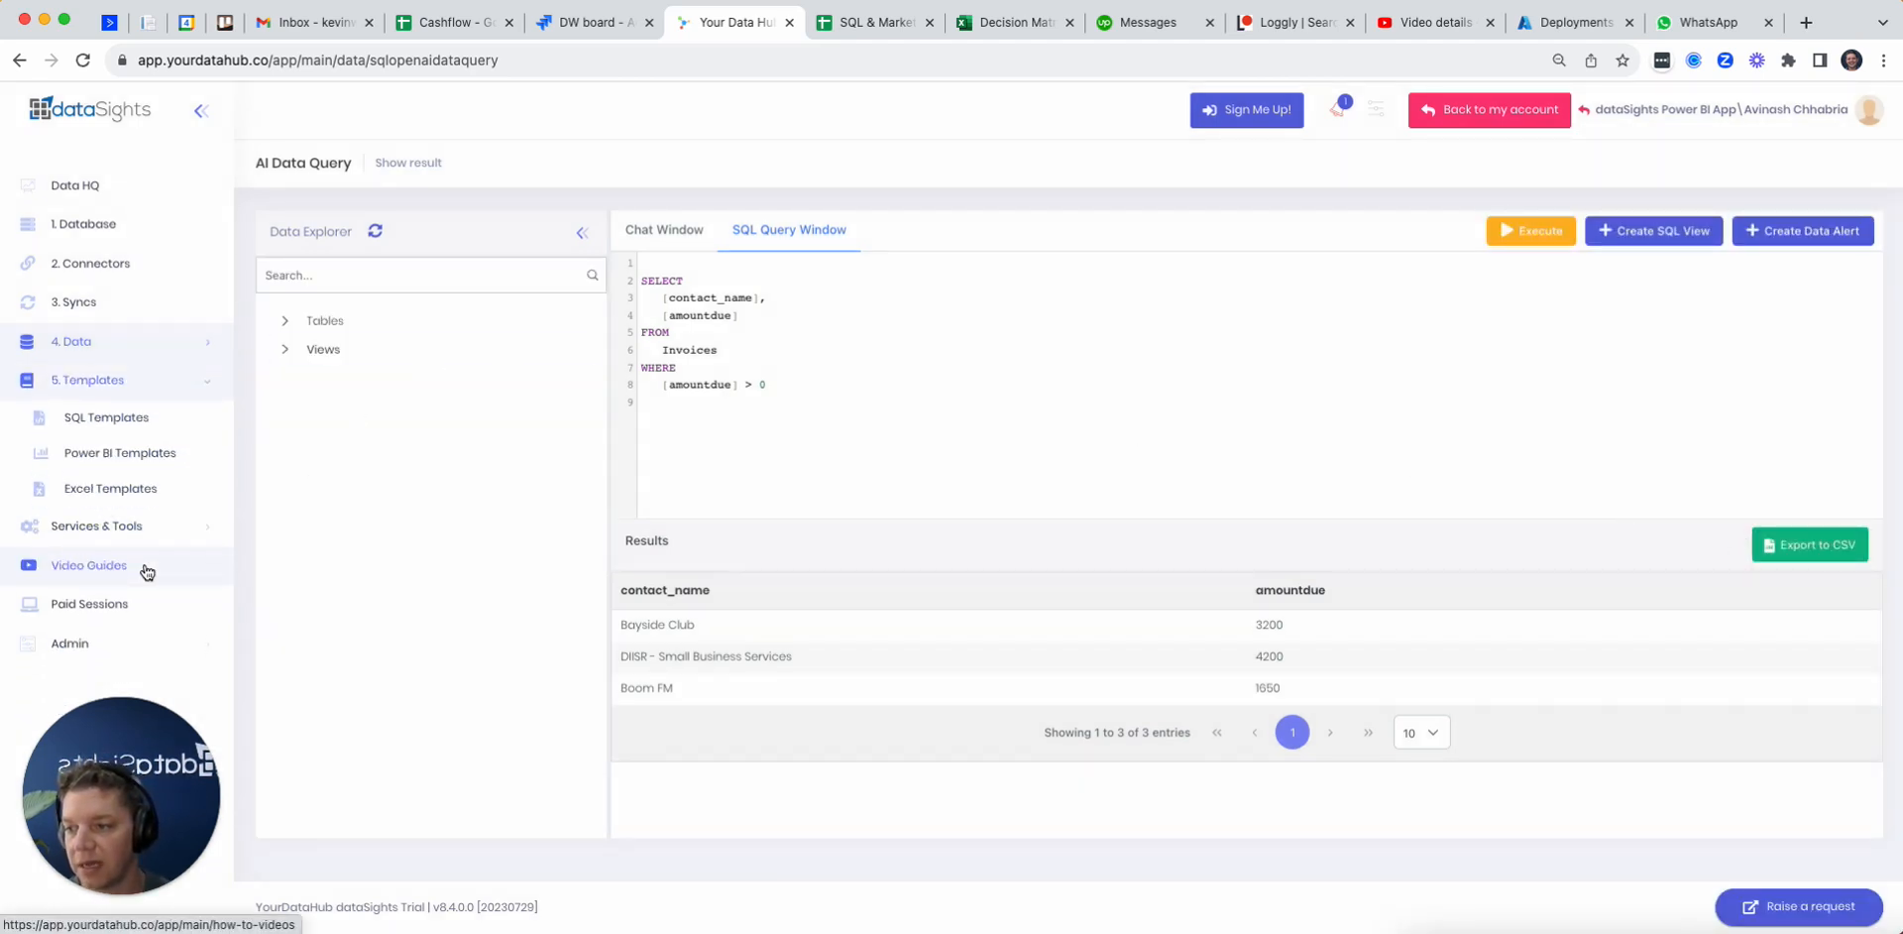
pyautogui.click(150, 521)
pyautogui.click(154, 496)
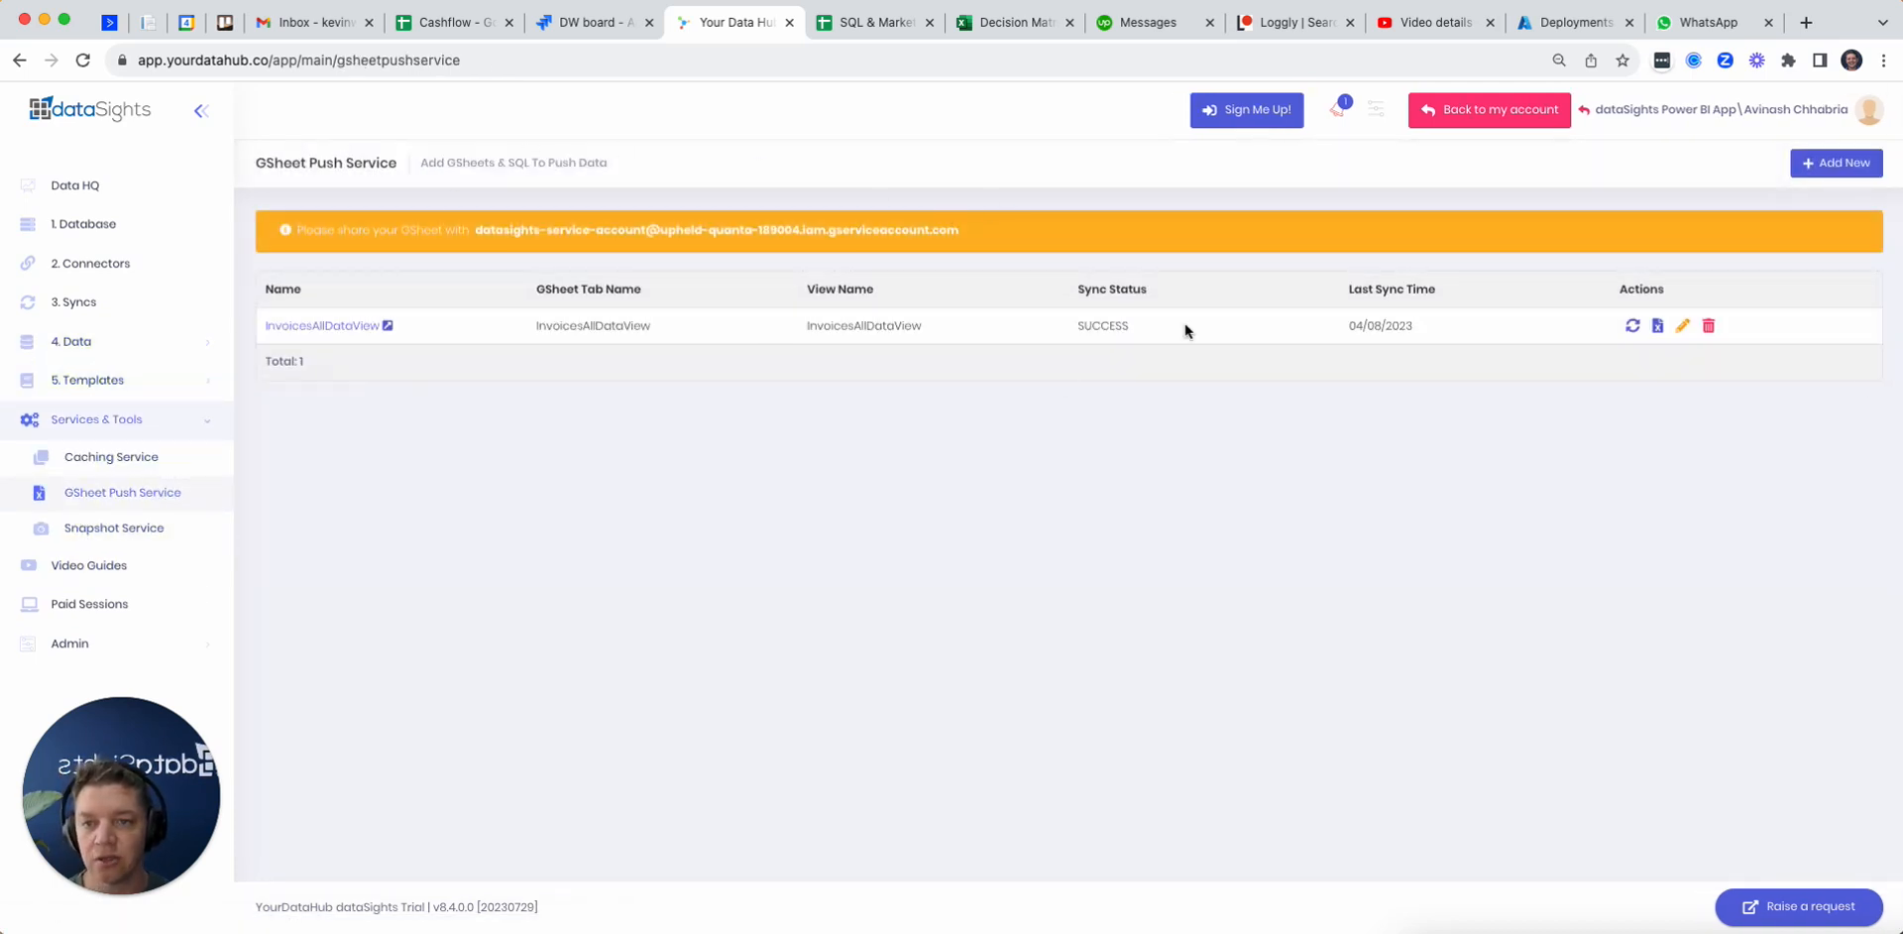
# Step: Start a new GSheet push entry and select XeroInvoicesAmountsOwed as its view
pyautogui.click(1839, 161)
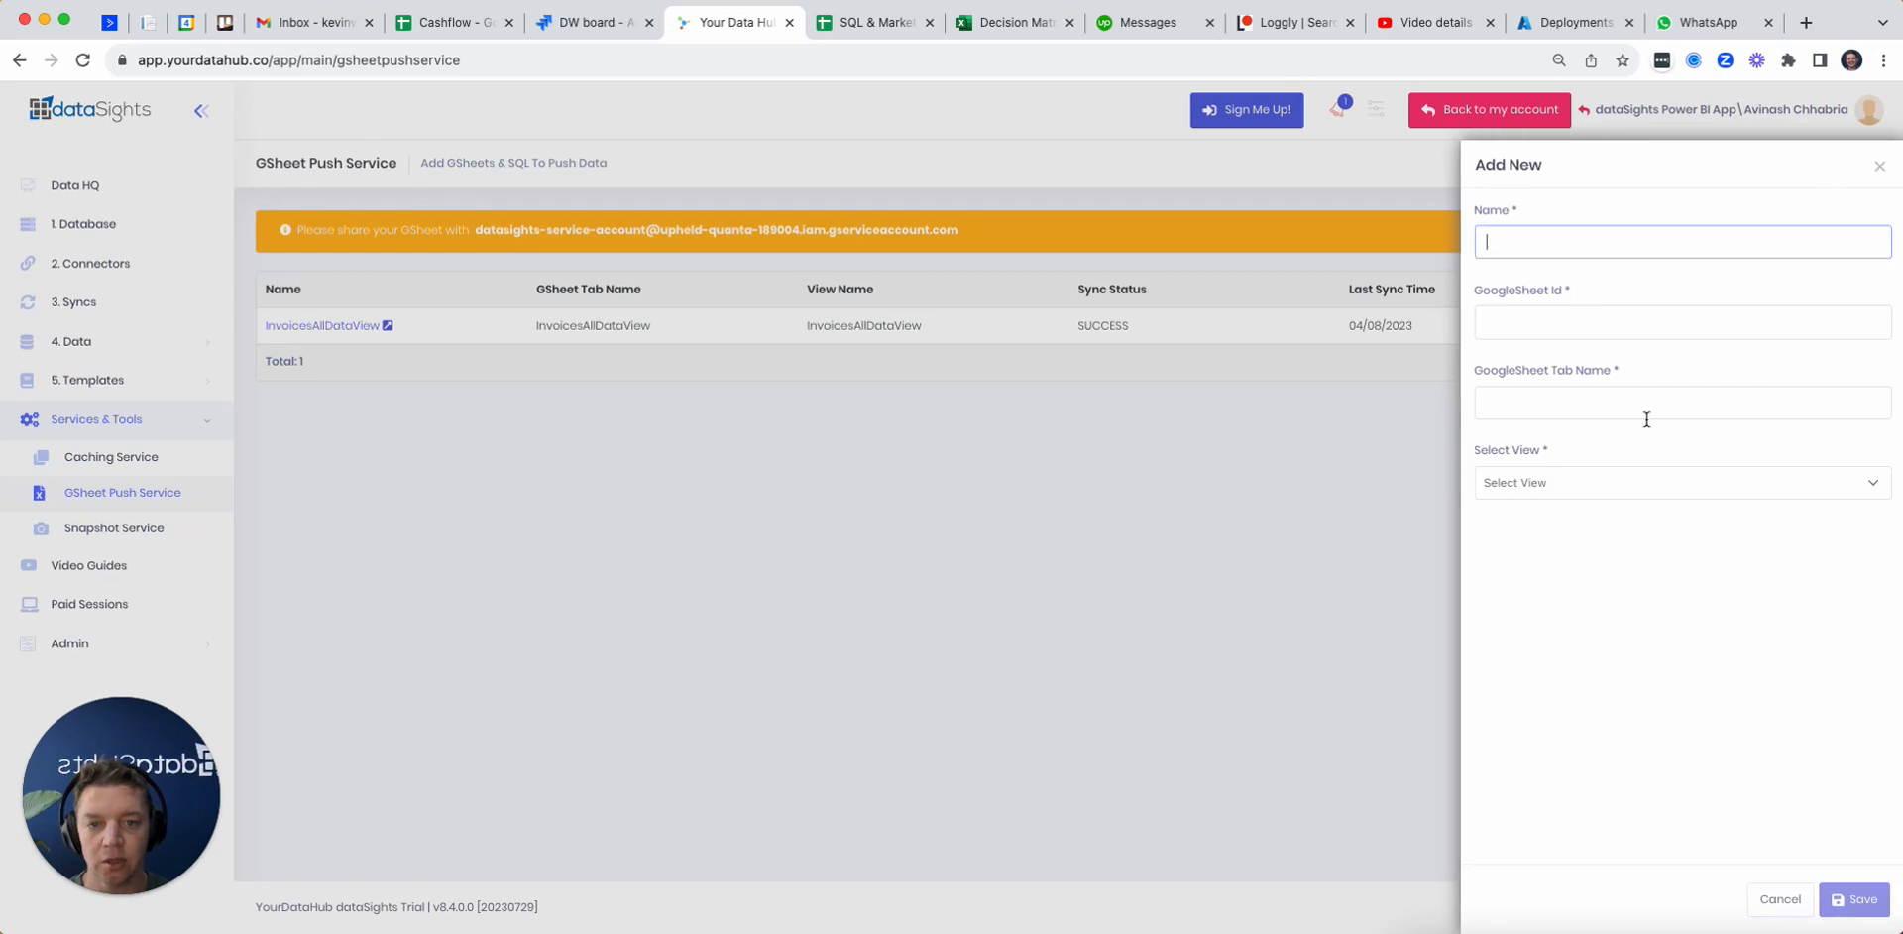
pyautogui.click(1619, 485)
pyautogui.click(1611, 503)
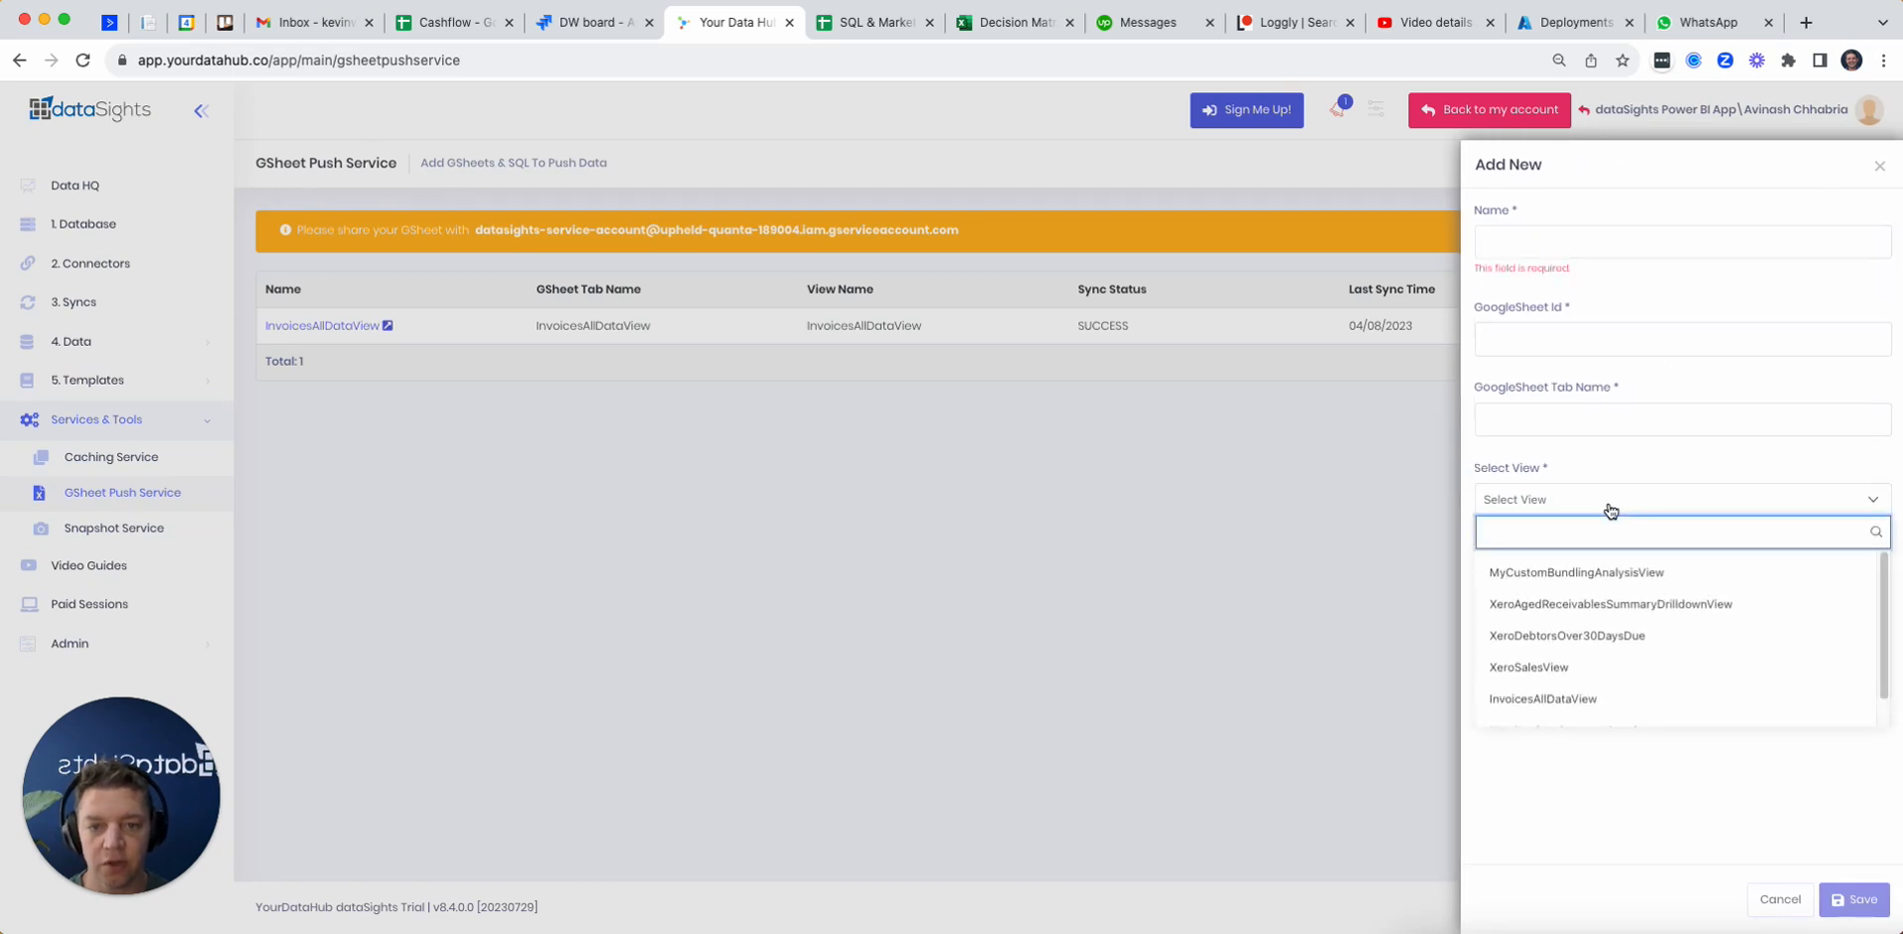
pyautogui.write('inv')
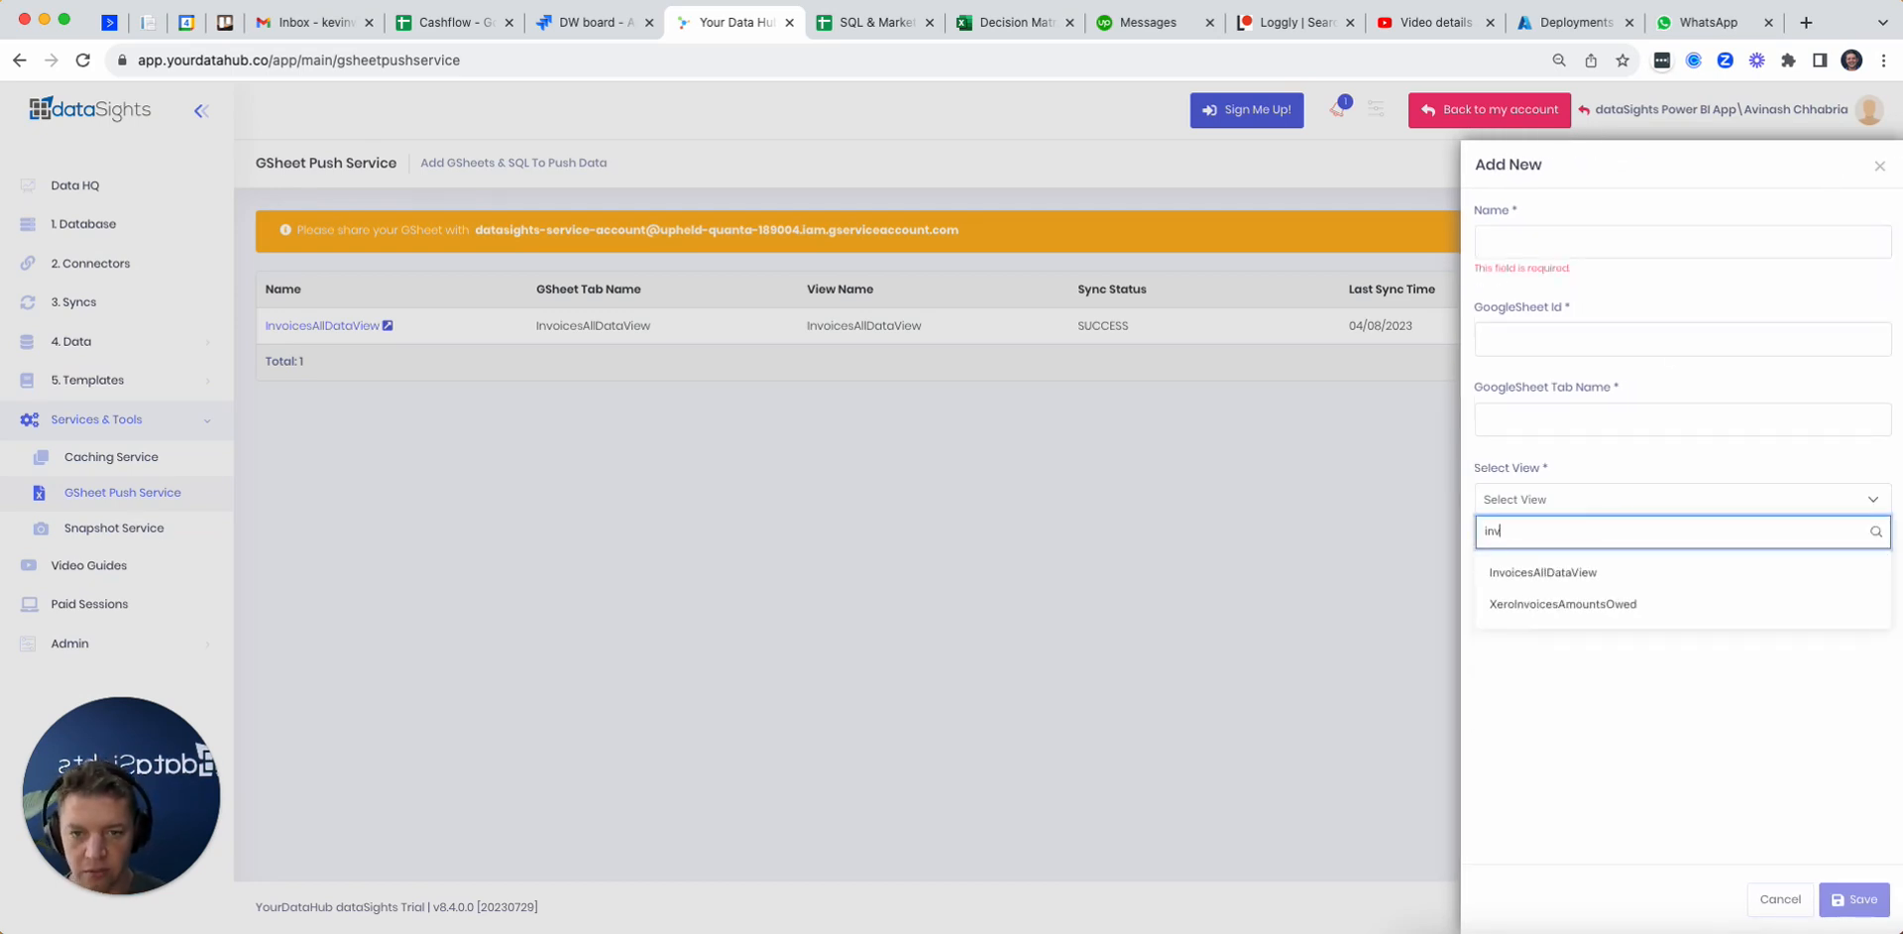
pyautogui.click(1653, 604)
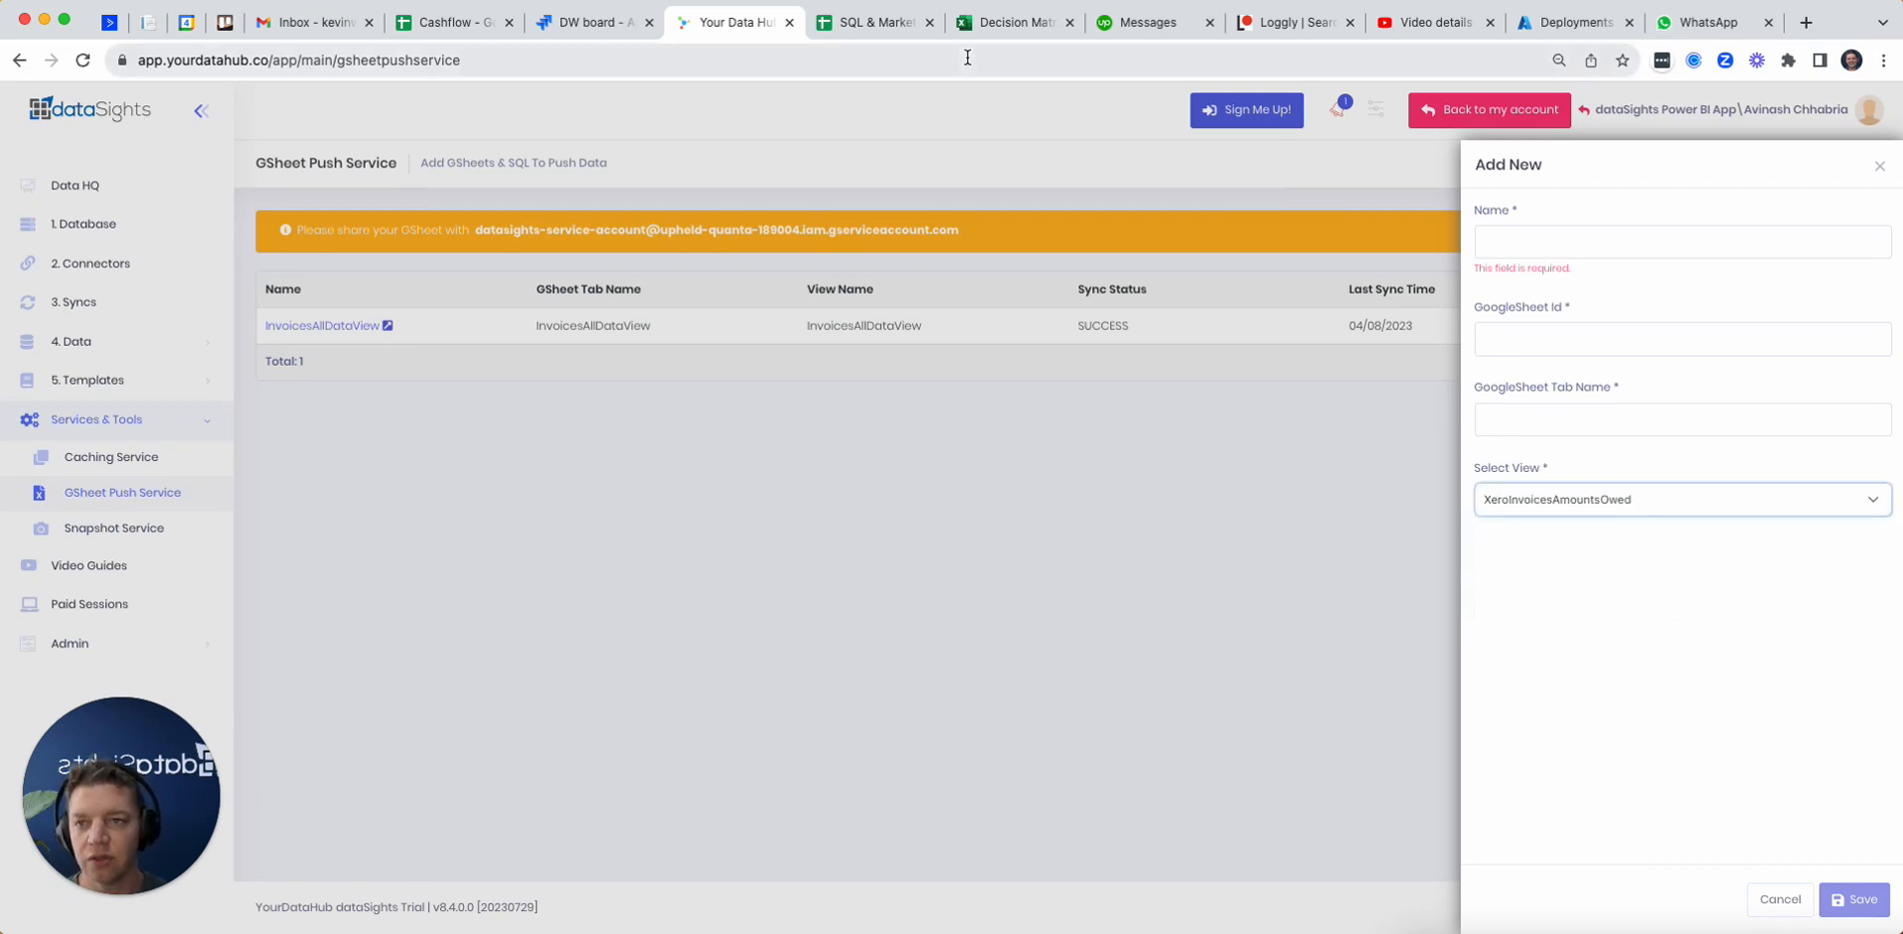
# Step: Add a blank sheet to the SQL & Marketing spreadsheet and copy the spreadsheet's ID into the push entry's GoogleSheet Id
pyautogui.click(891, 28)
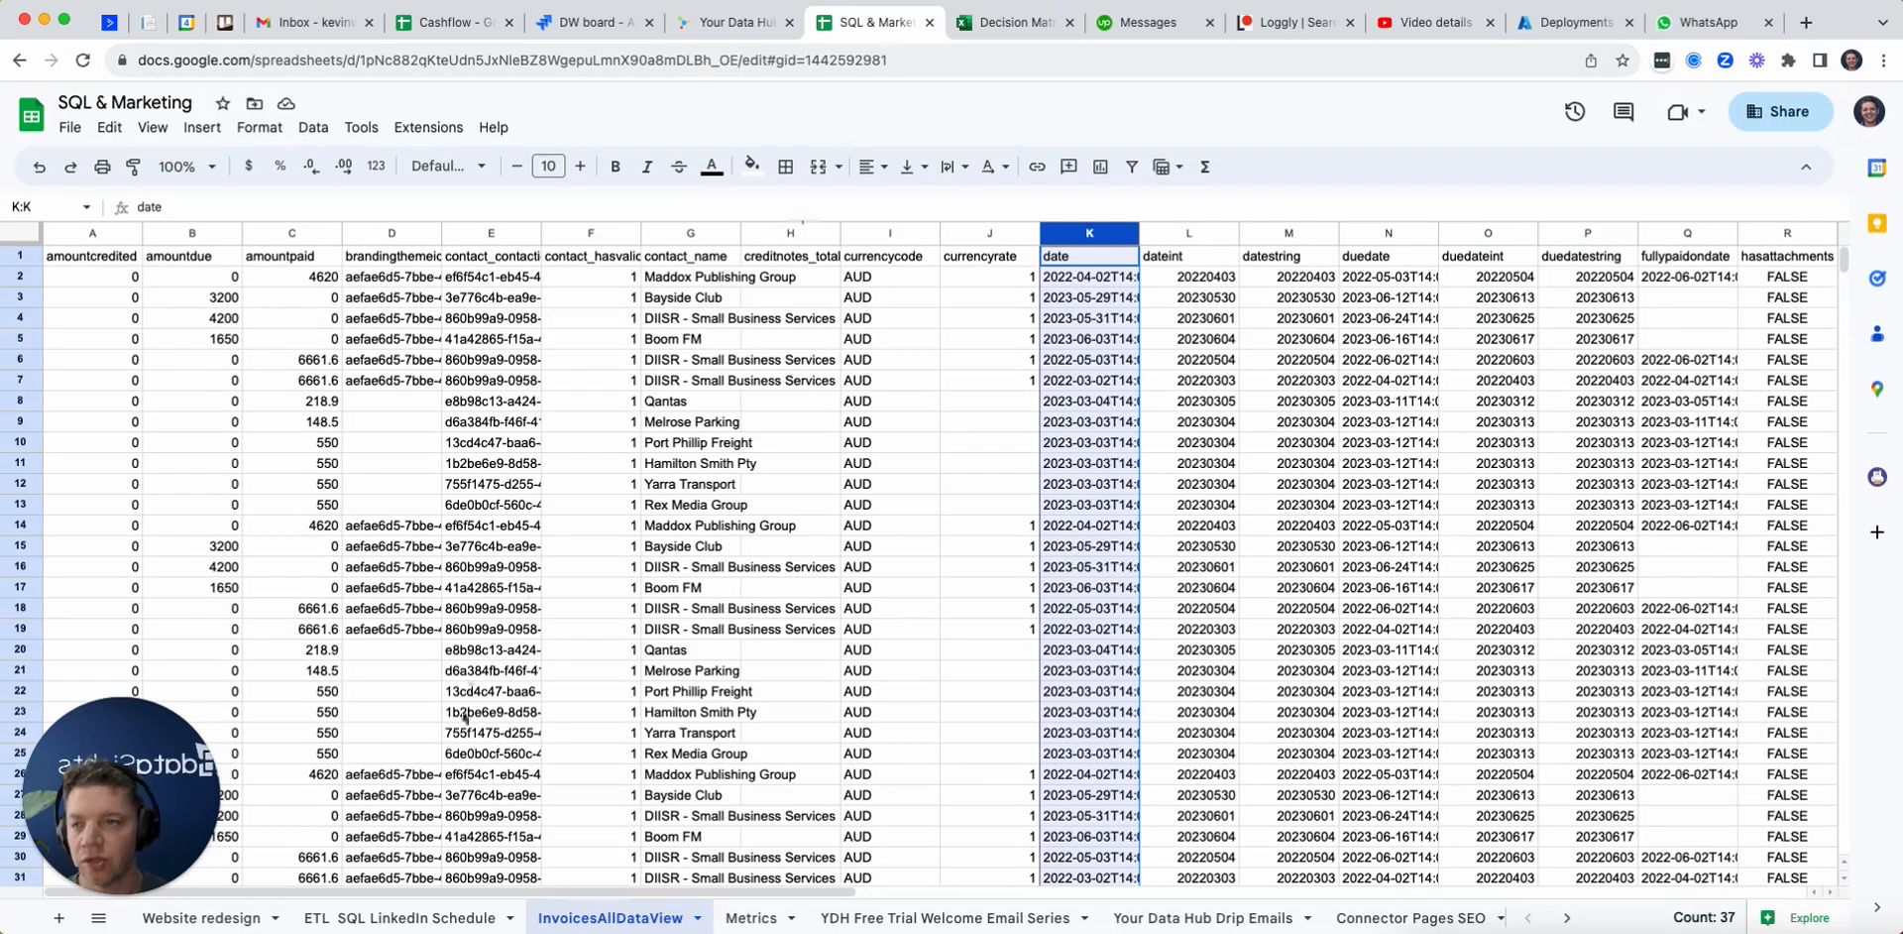
pyautogui.click(60, 918)
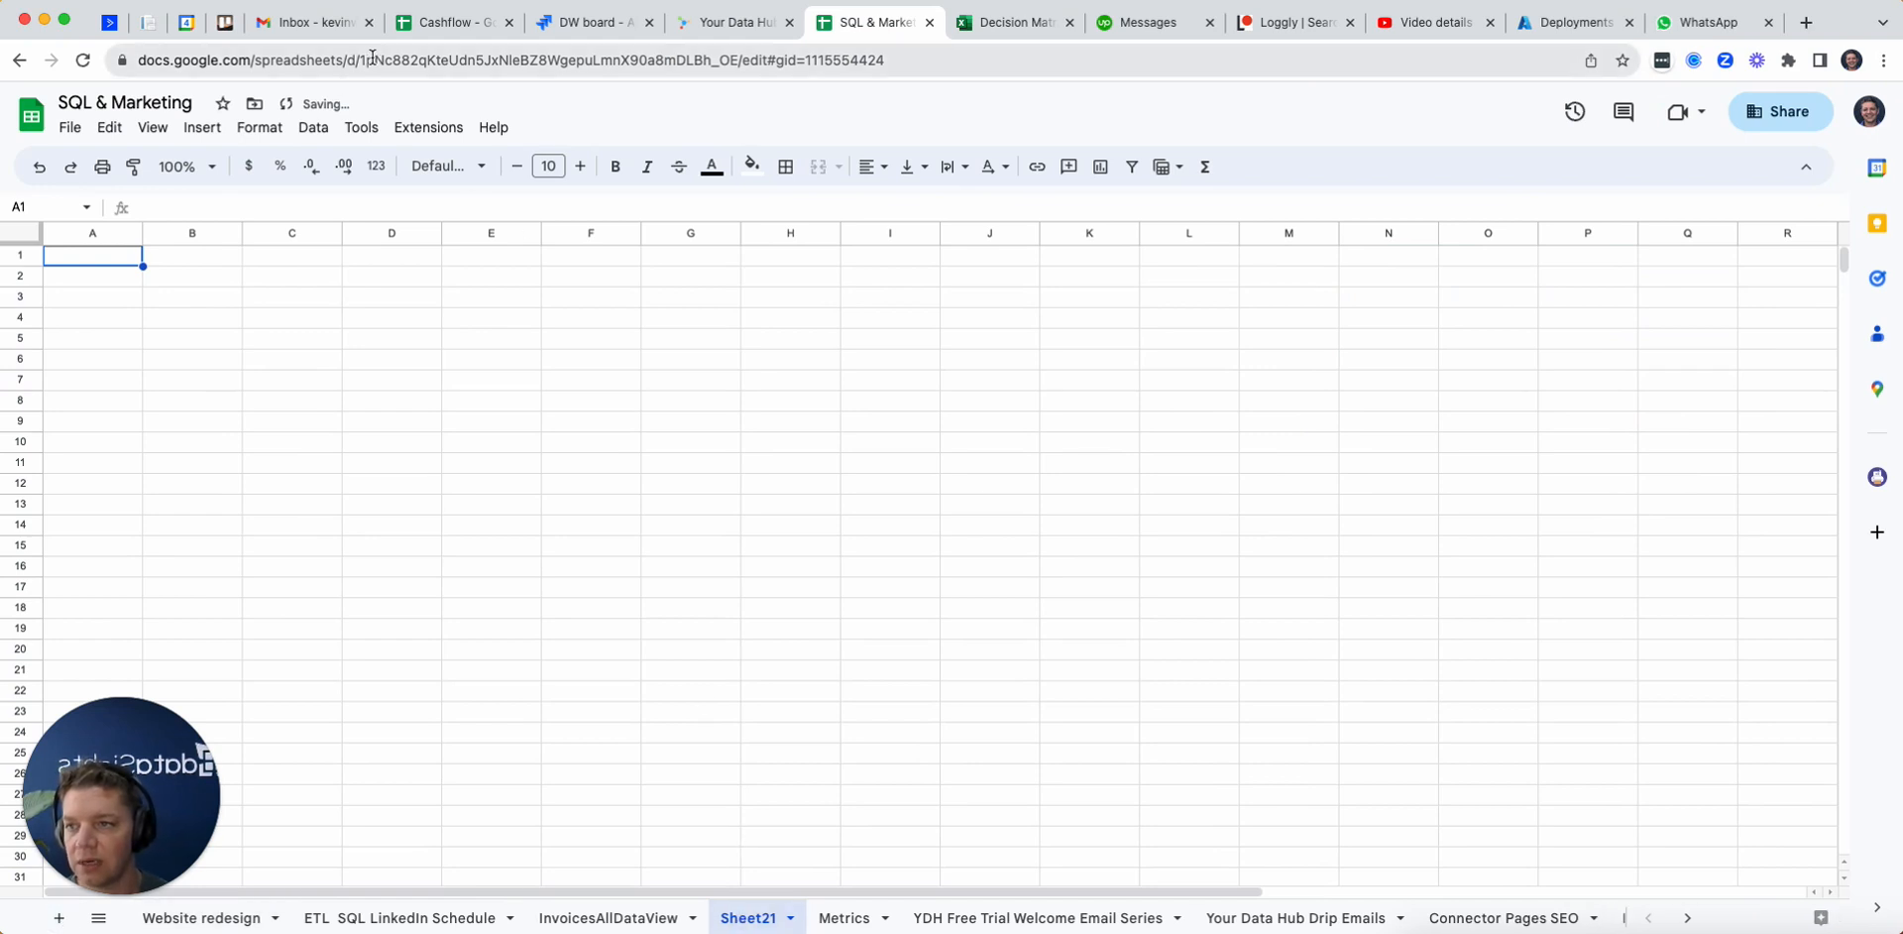
pyautogui.moveTo(361, 60); pyautogui.dragTo(729, 51)
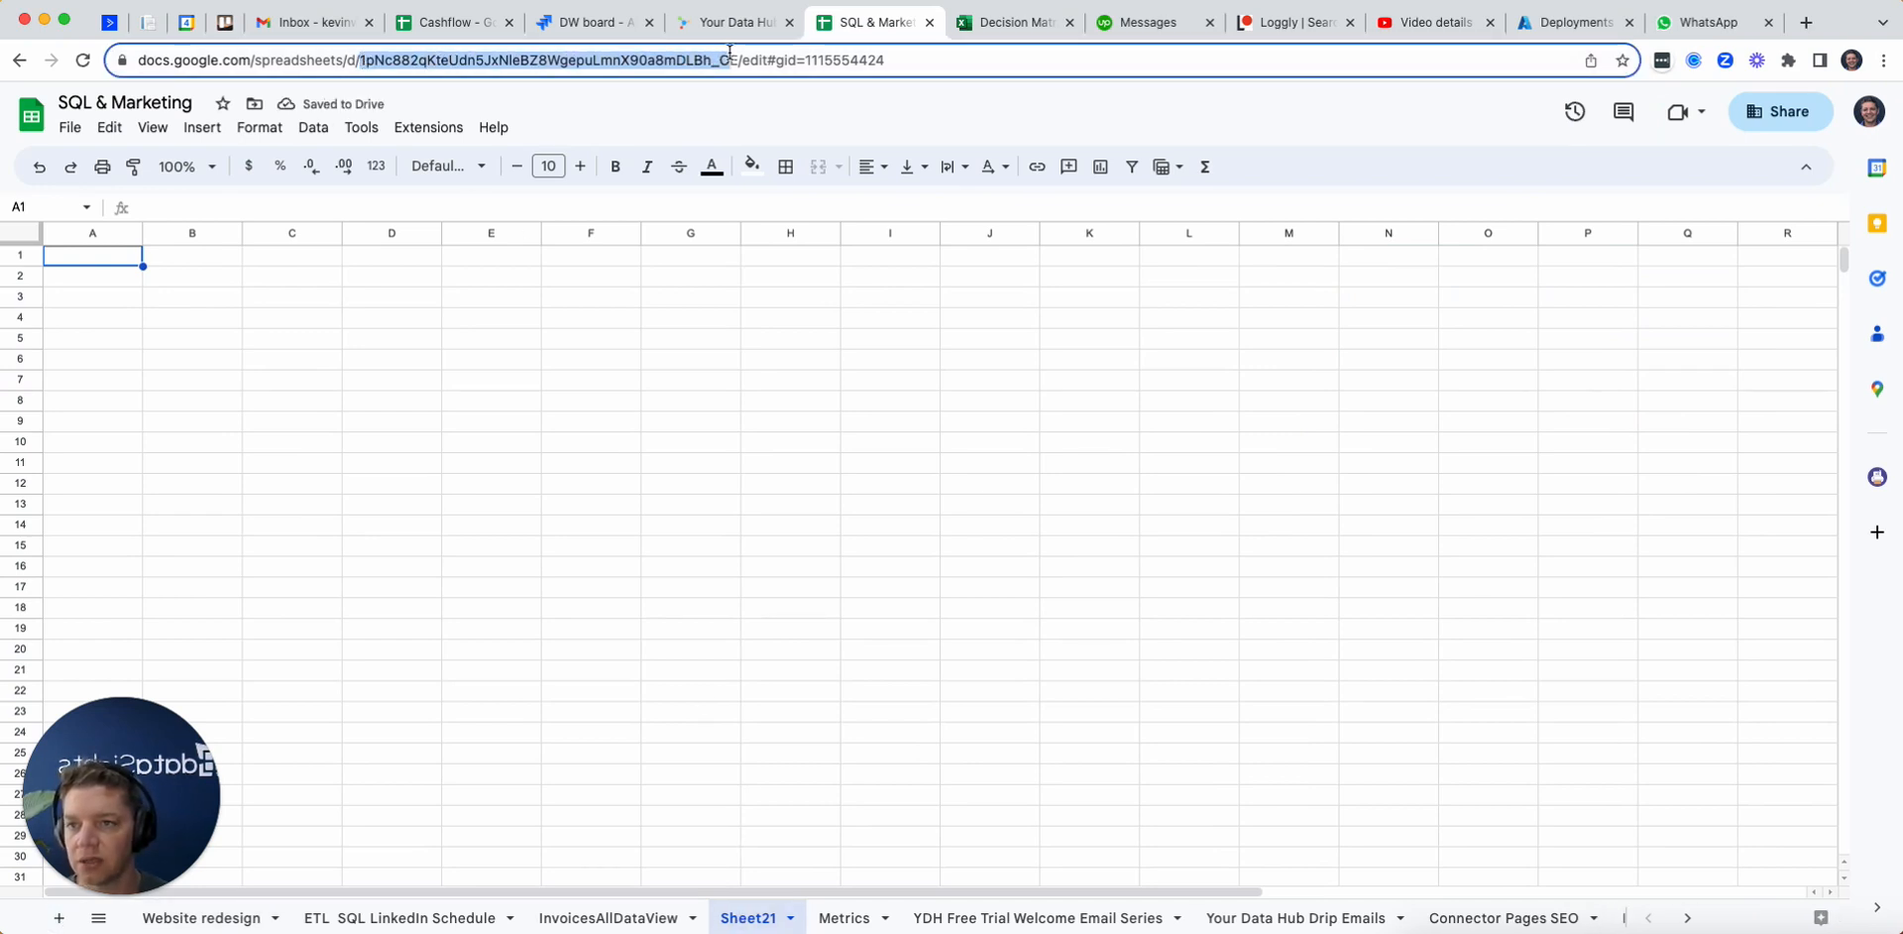
pyautogui.click(738, 22)
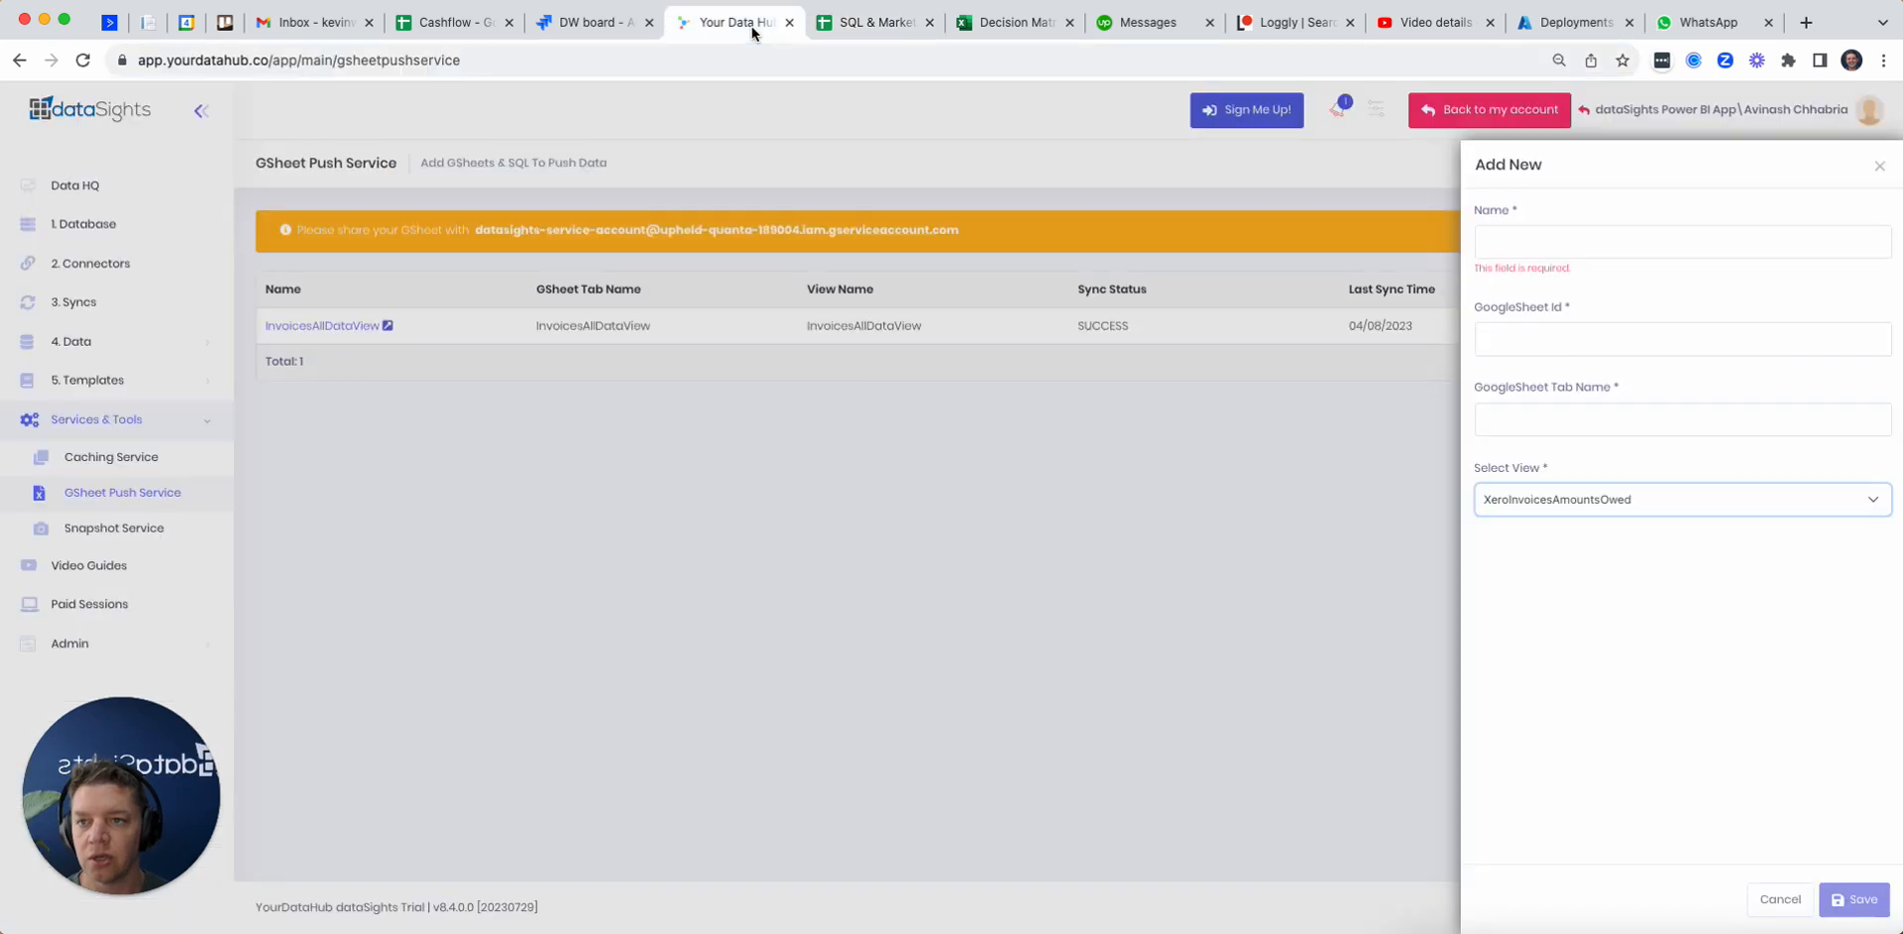
pyautogui.click(1593, 335)
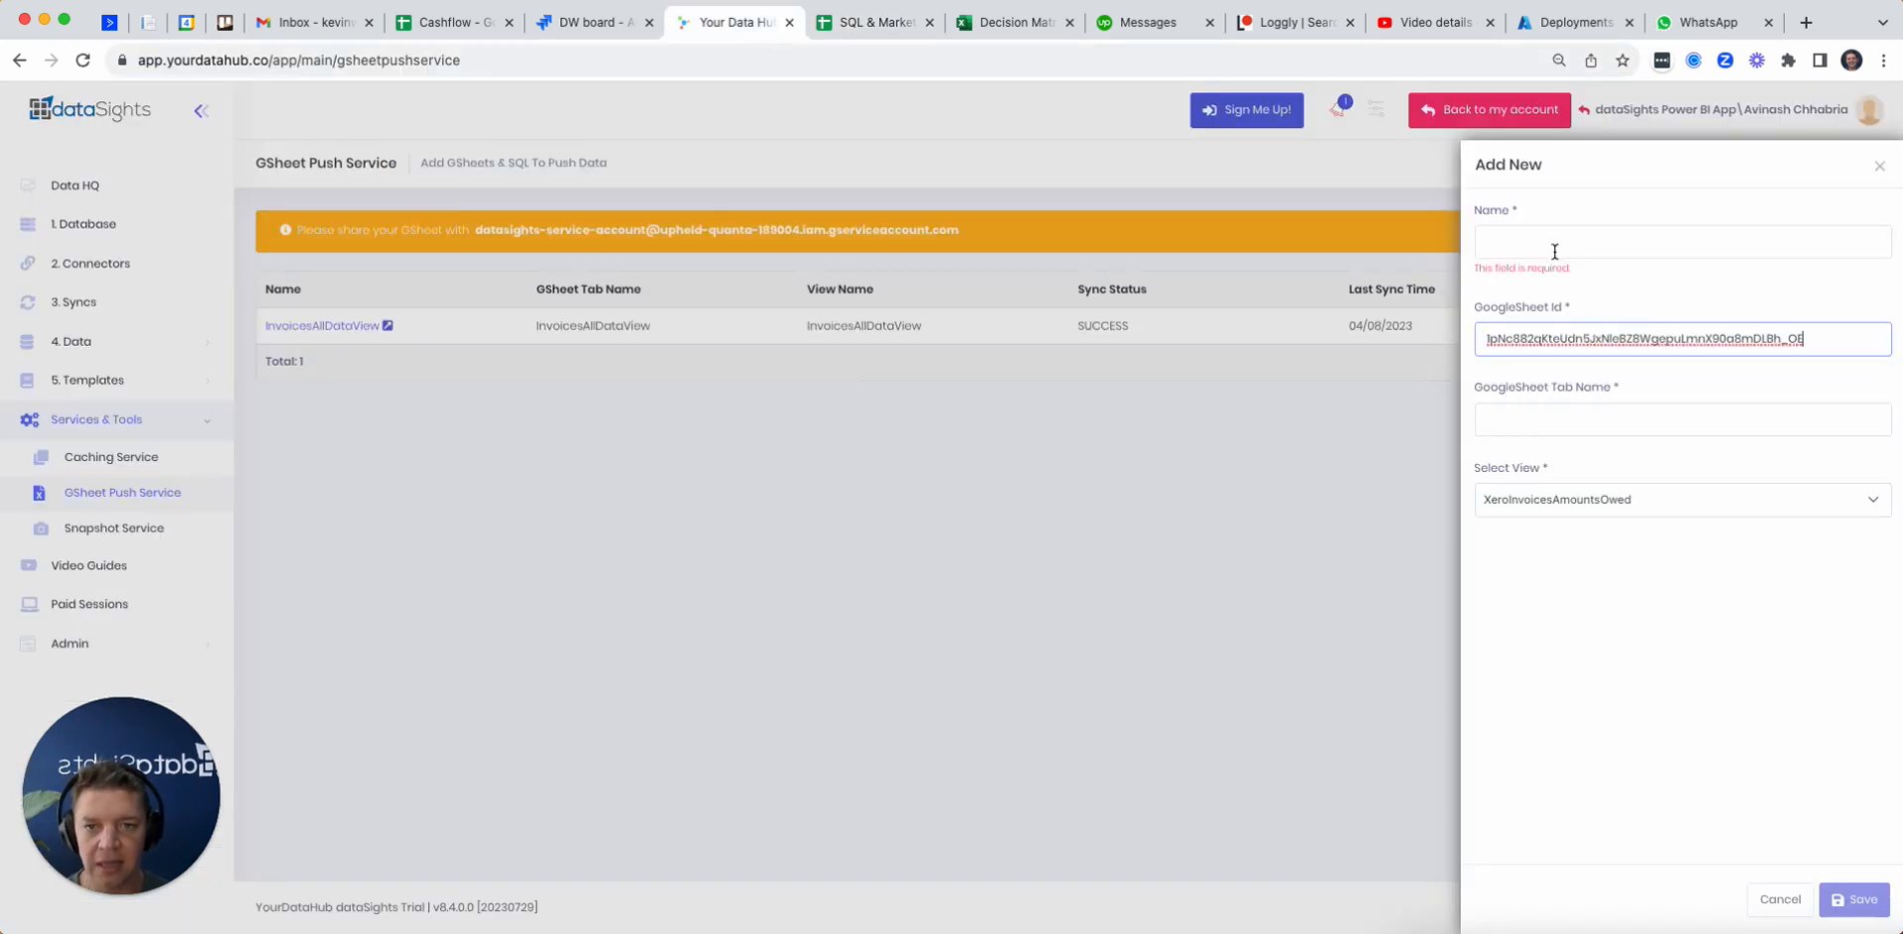
# Step: Set both the push entry's name and its GoogleSheet tab name to XeroInvoicesAmountsOwed
pyautogui.click(1551, 242)
pyautogui.write('Xeroinv')
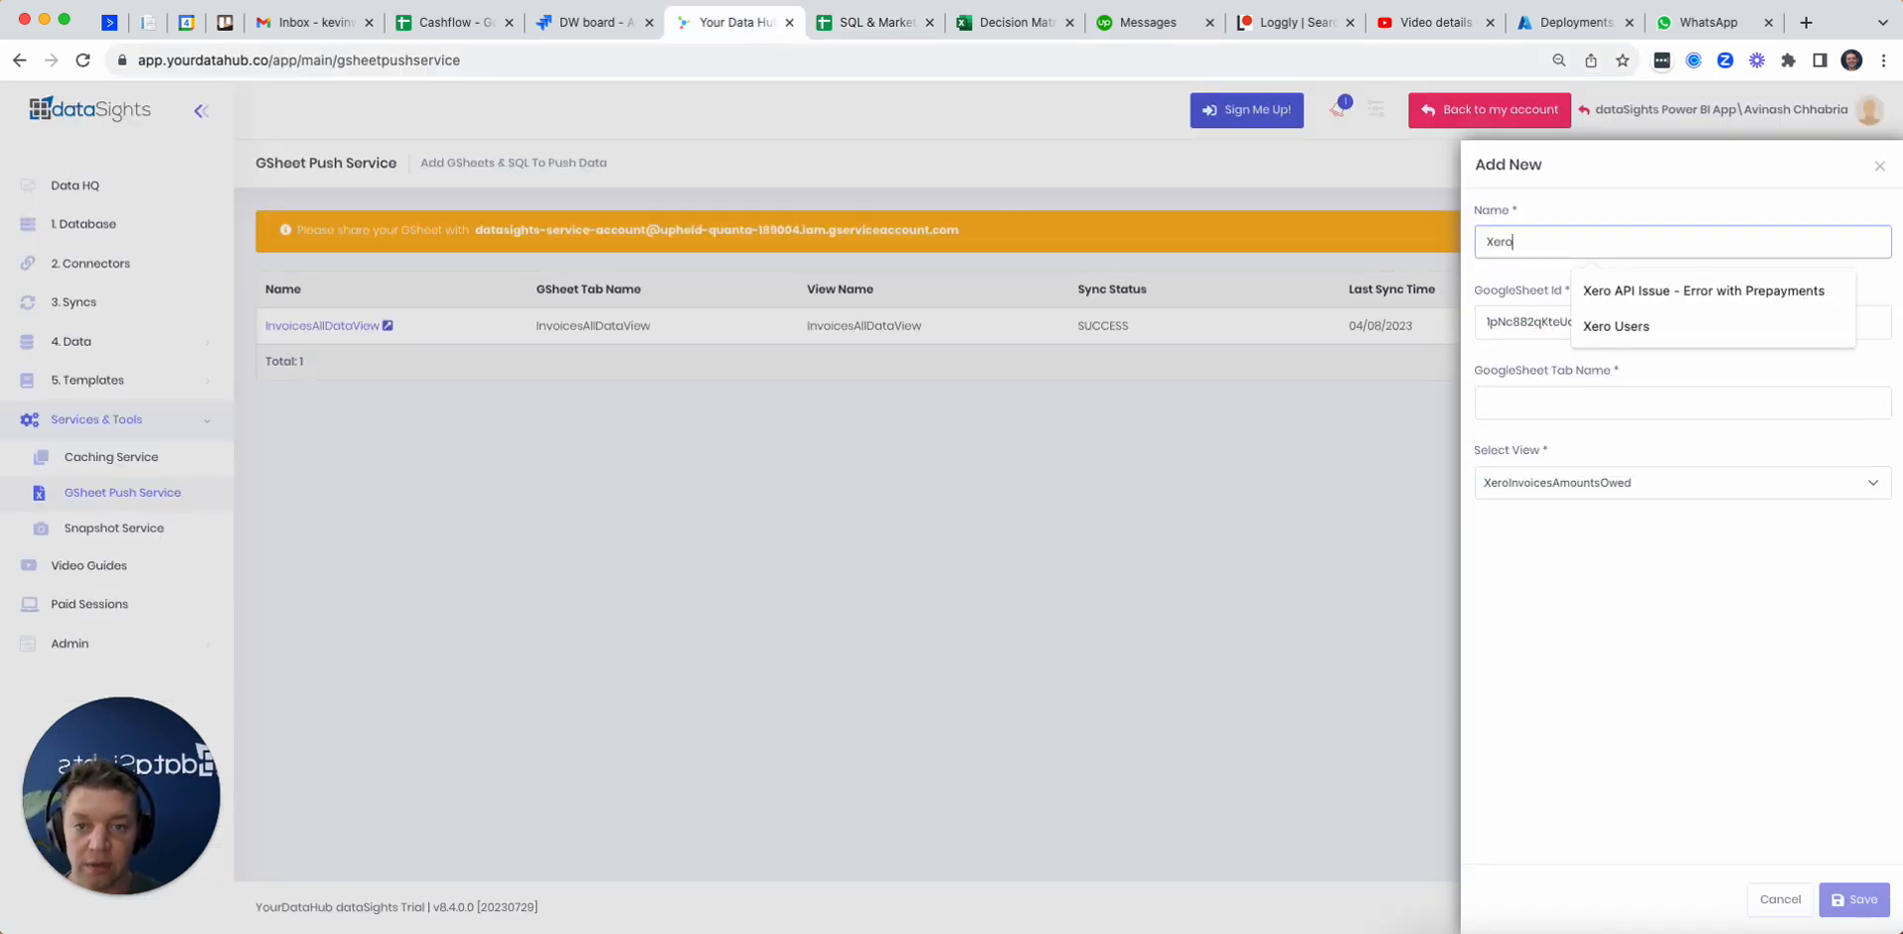
pyautogui.press('BackSpace')
pyautogui.write('InvoicesAmountsOwed')
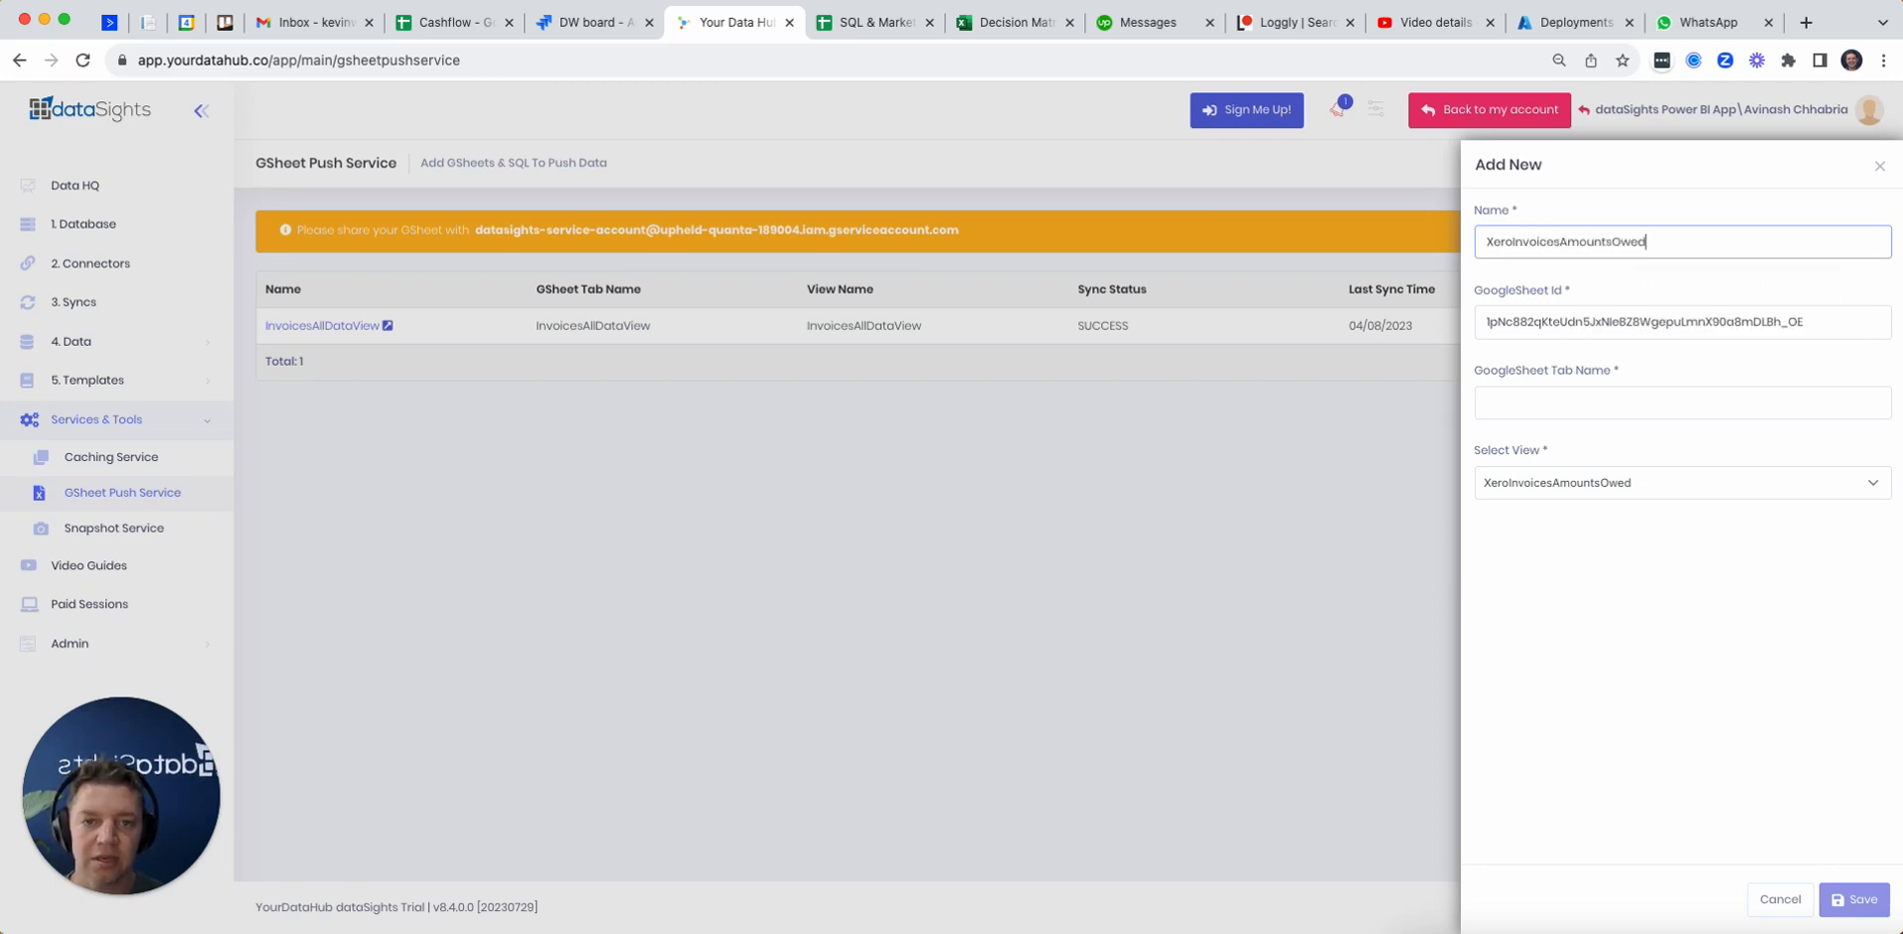
pyautogui.press('super+a')
pyautogui.press('super+c')
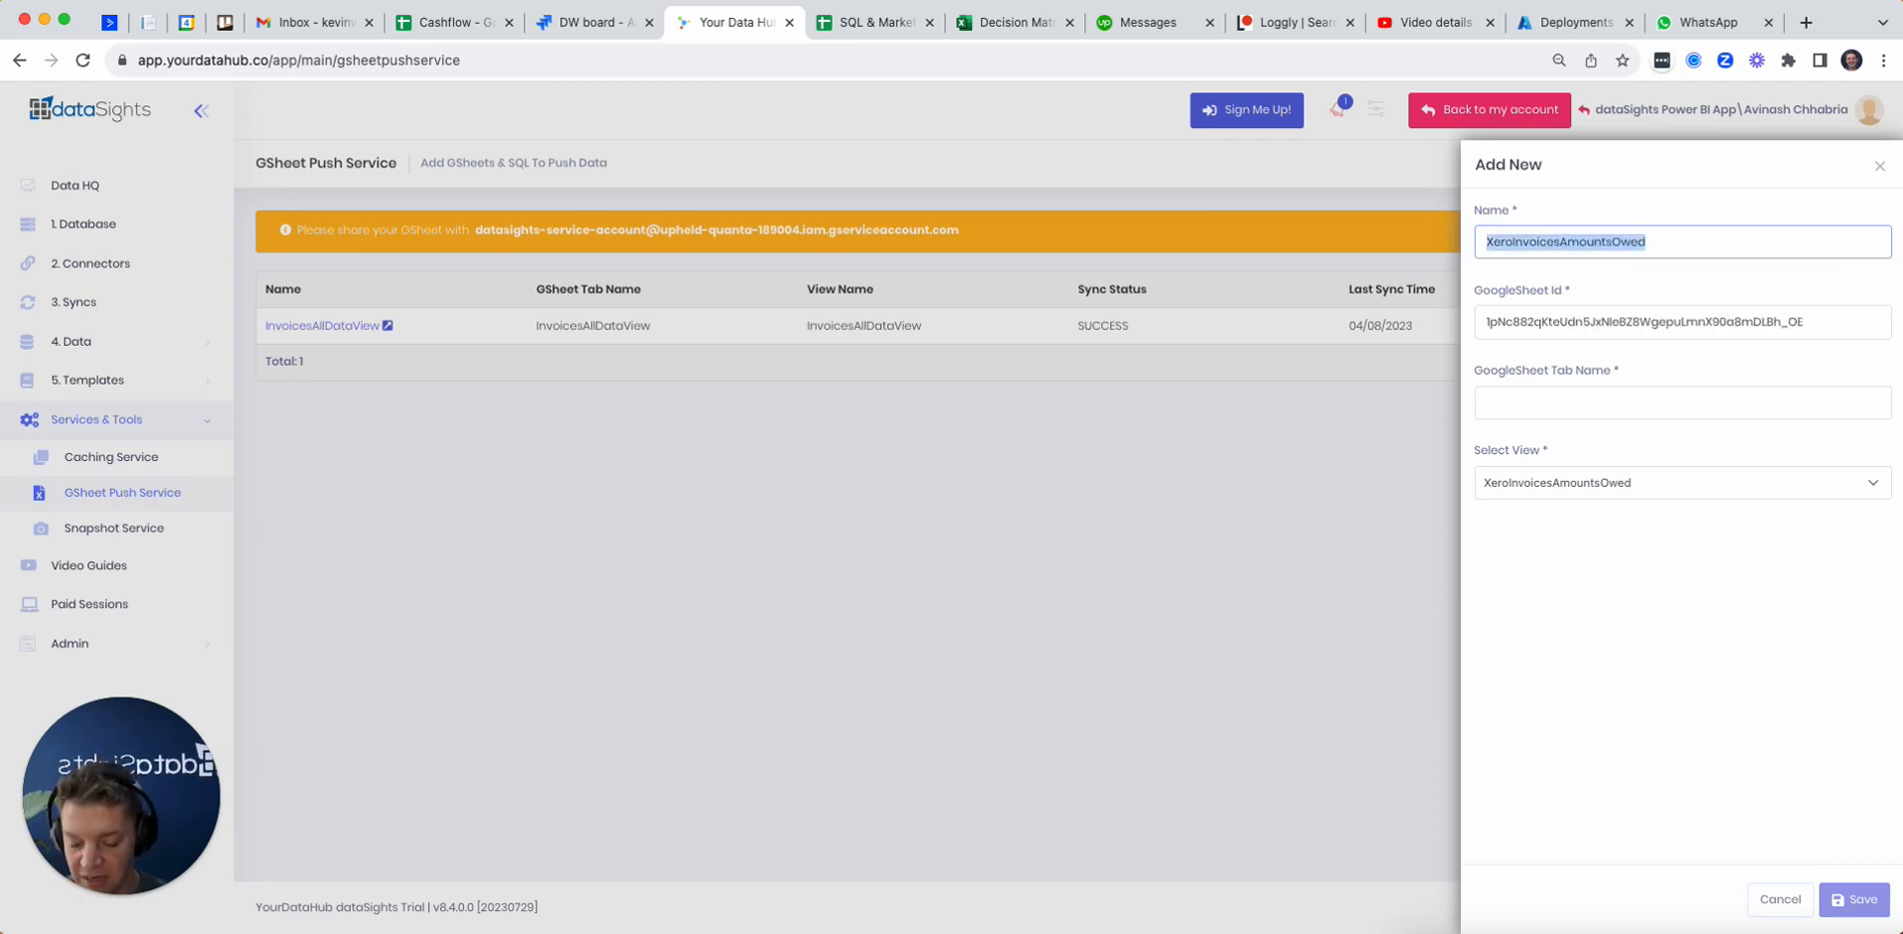
pyautogui.click(1551, 401)
pyautogui.press('super+v')
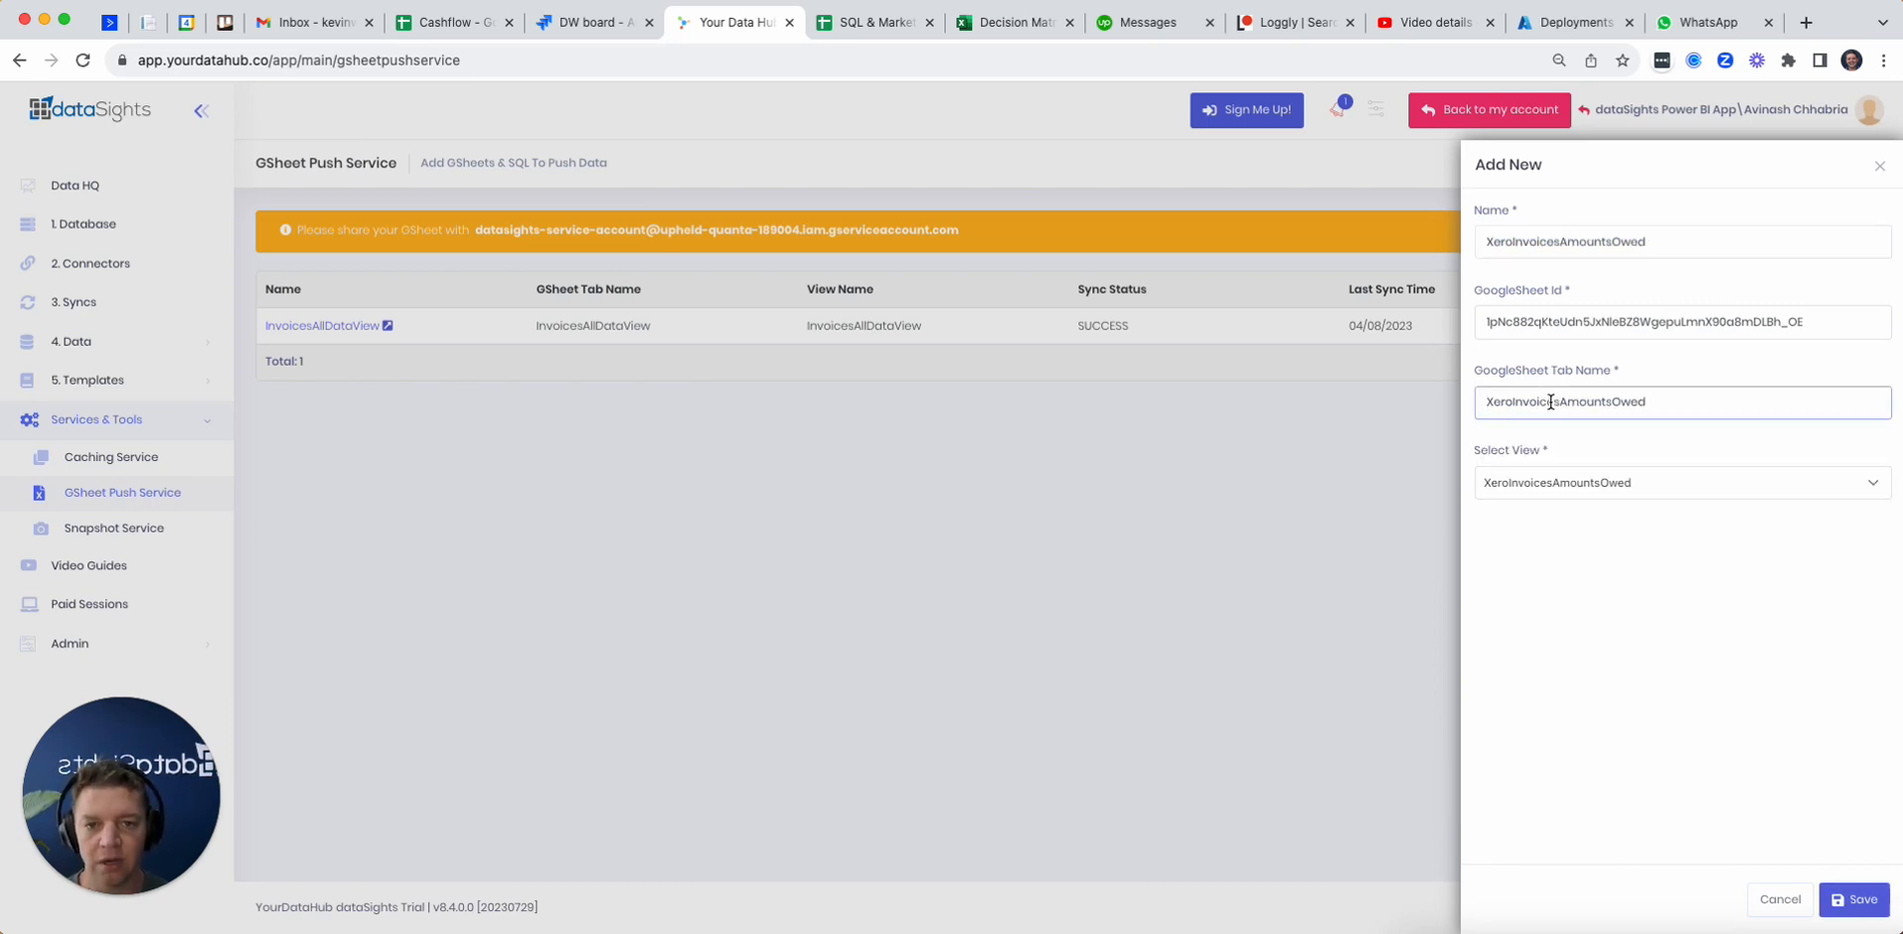
# Step: Rename the new blank sheet in the SQL & Marketing spreadsheet to XeroInvoicesAmountsOwed
pyautogui.click(858, 28)
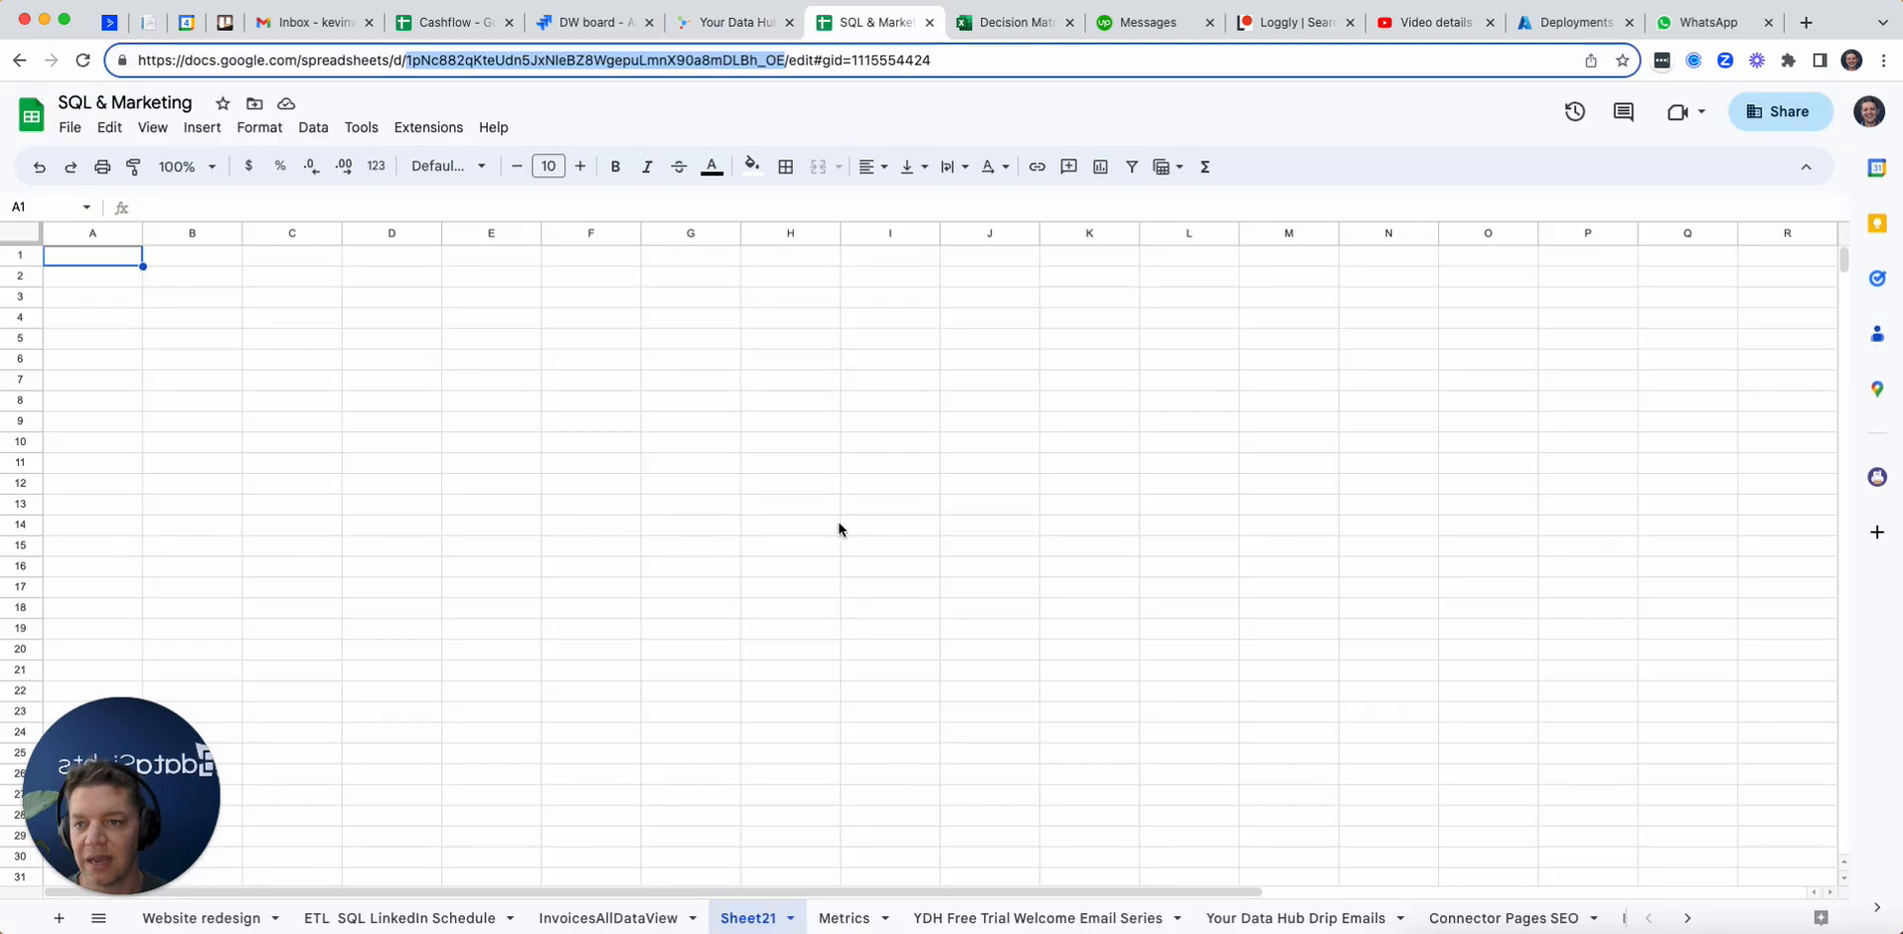
pyautogui.doubleClick(748, 919)
pyautogui.press('super+v')
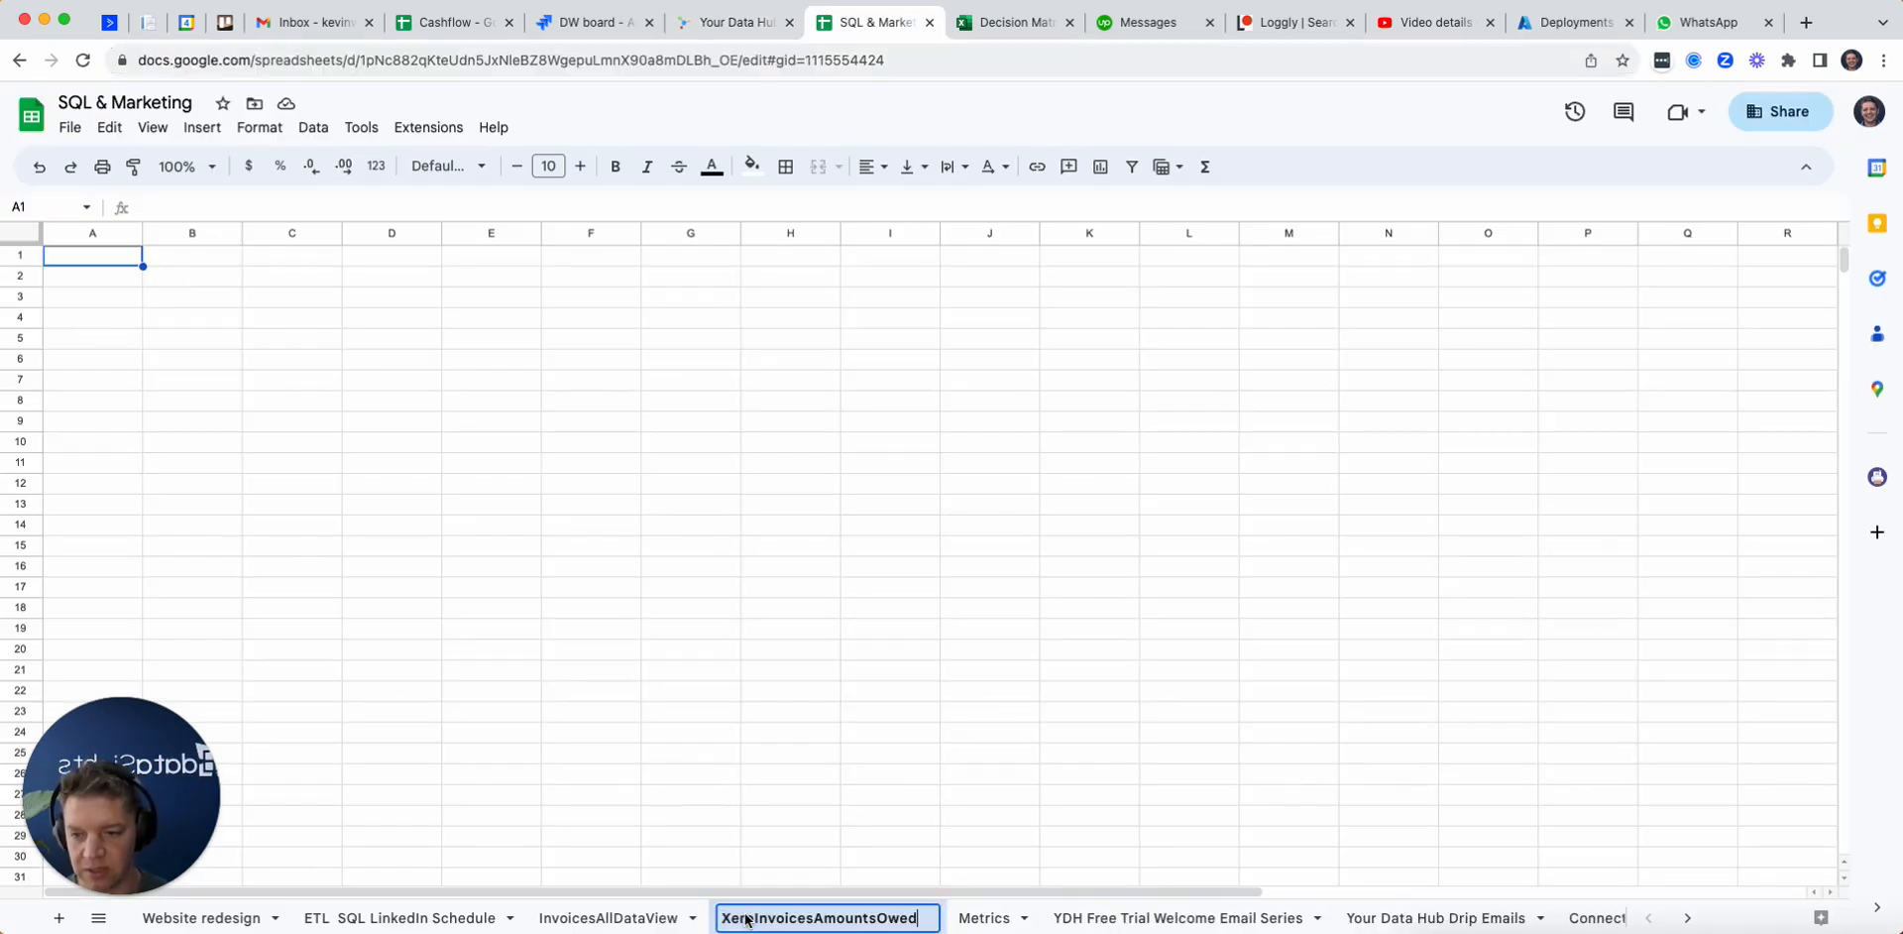
pyautogui.press('Return')
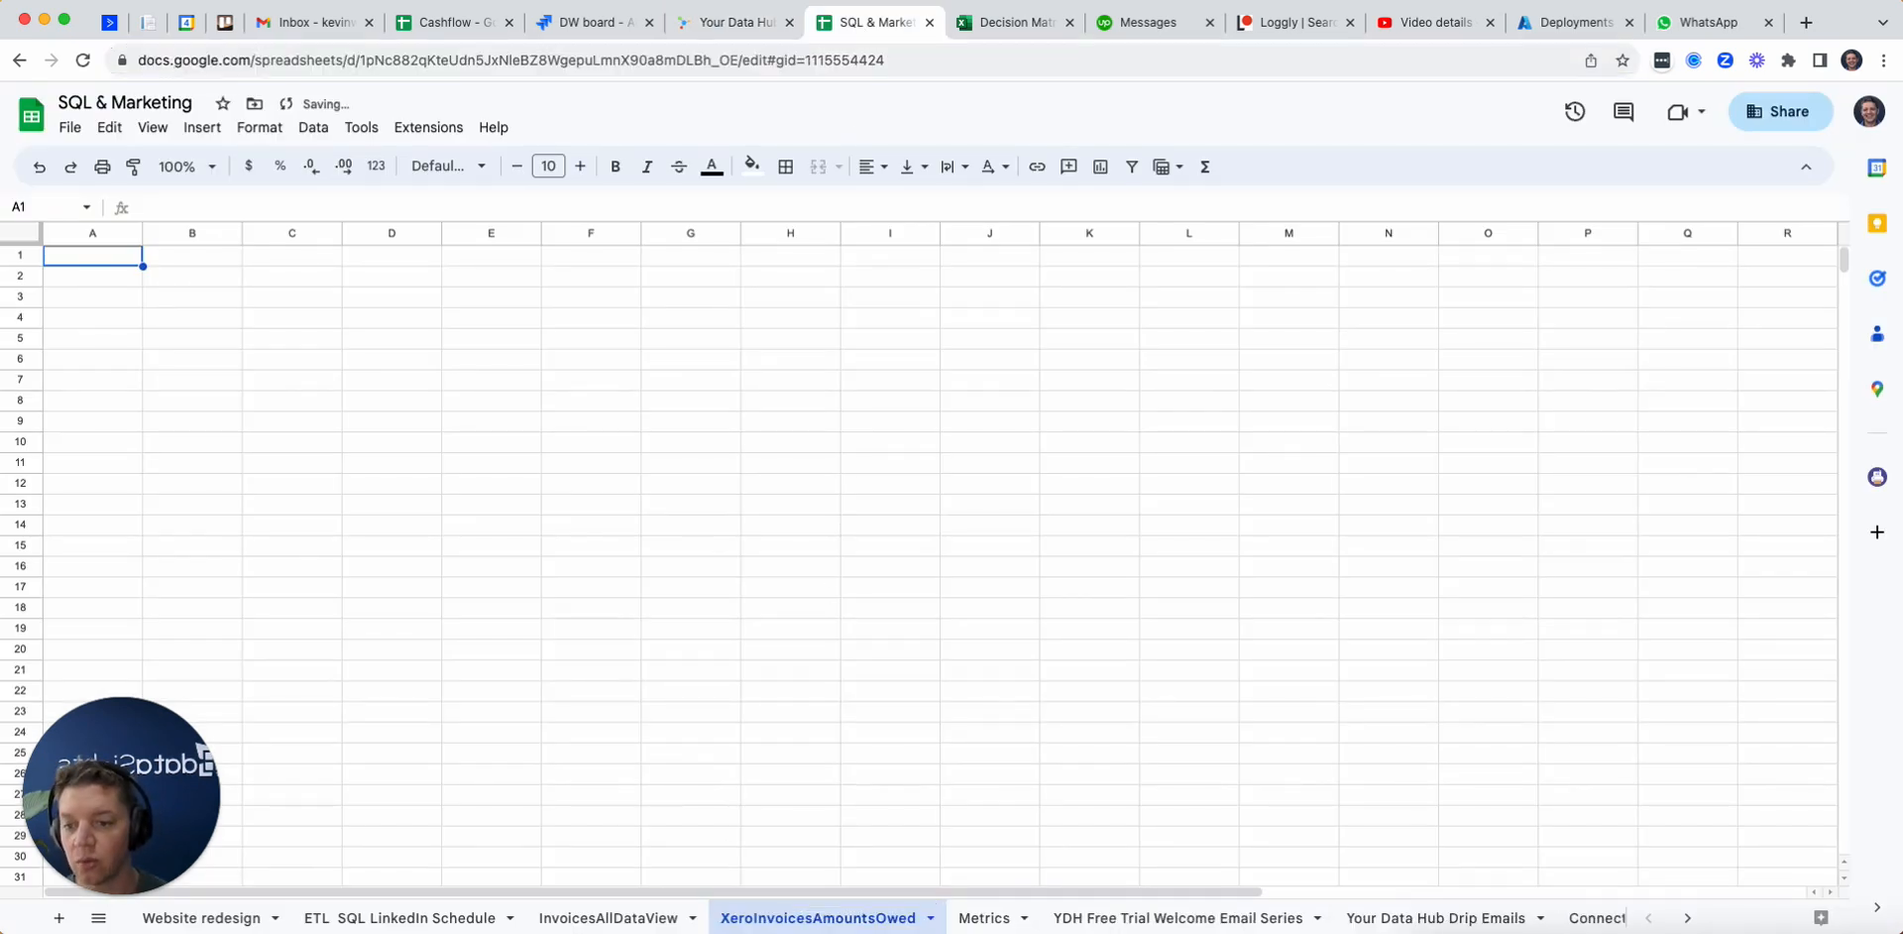
# Step: Return to dataSights and save the new XeroInvoicesAmountsOwed push entry
pyautogui.click(764, 28)
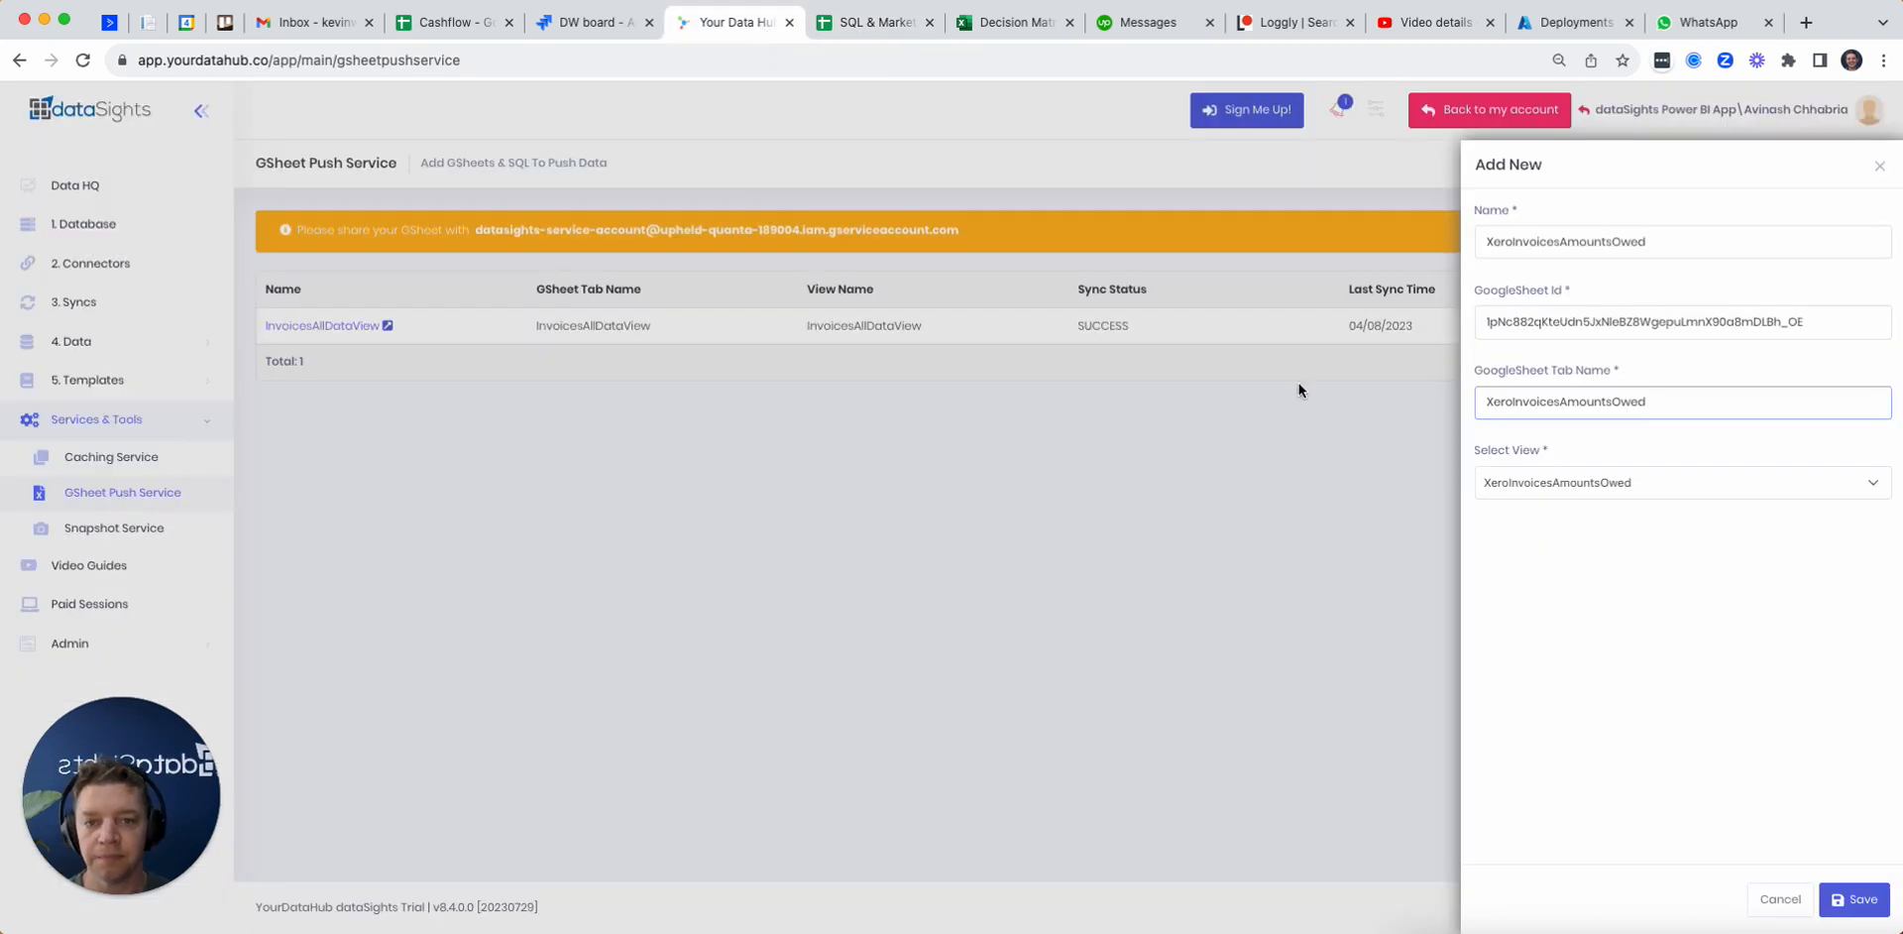
pyautogui.click(1796, 710)
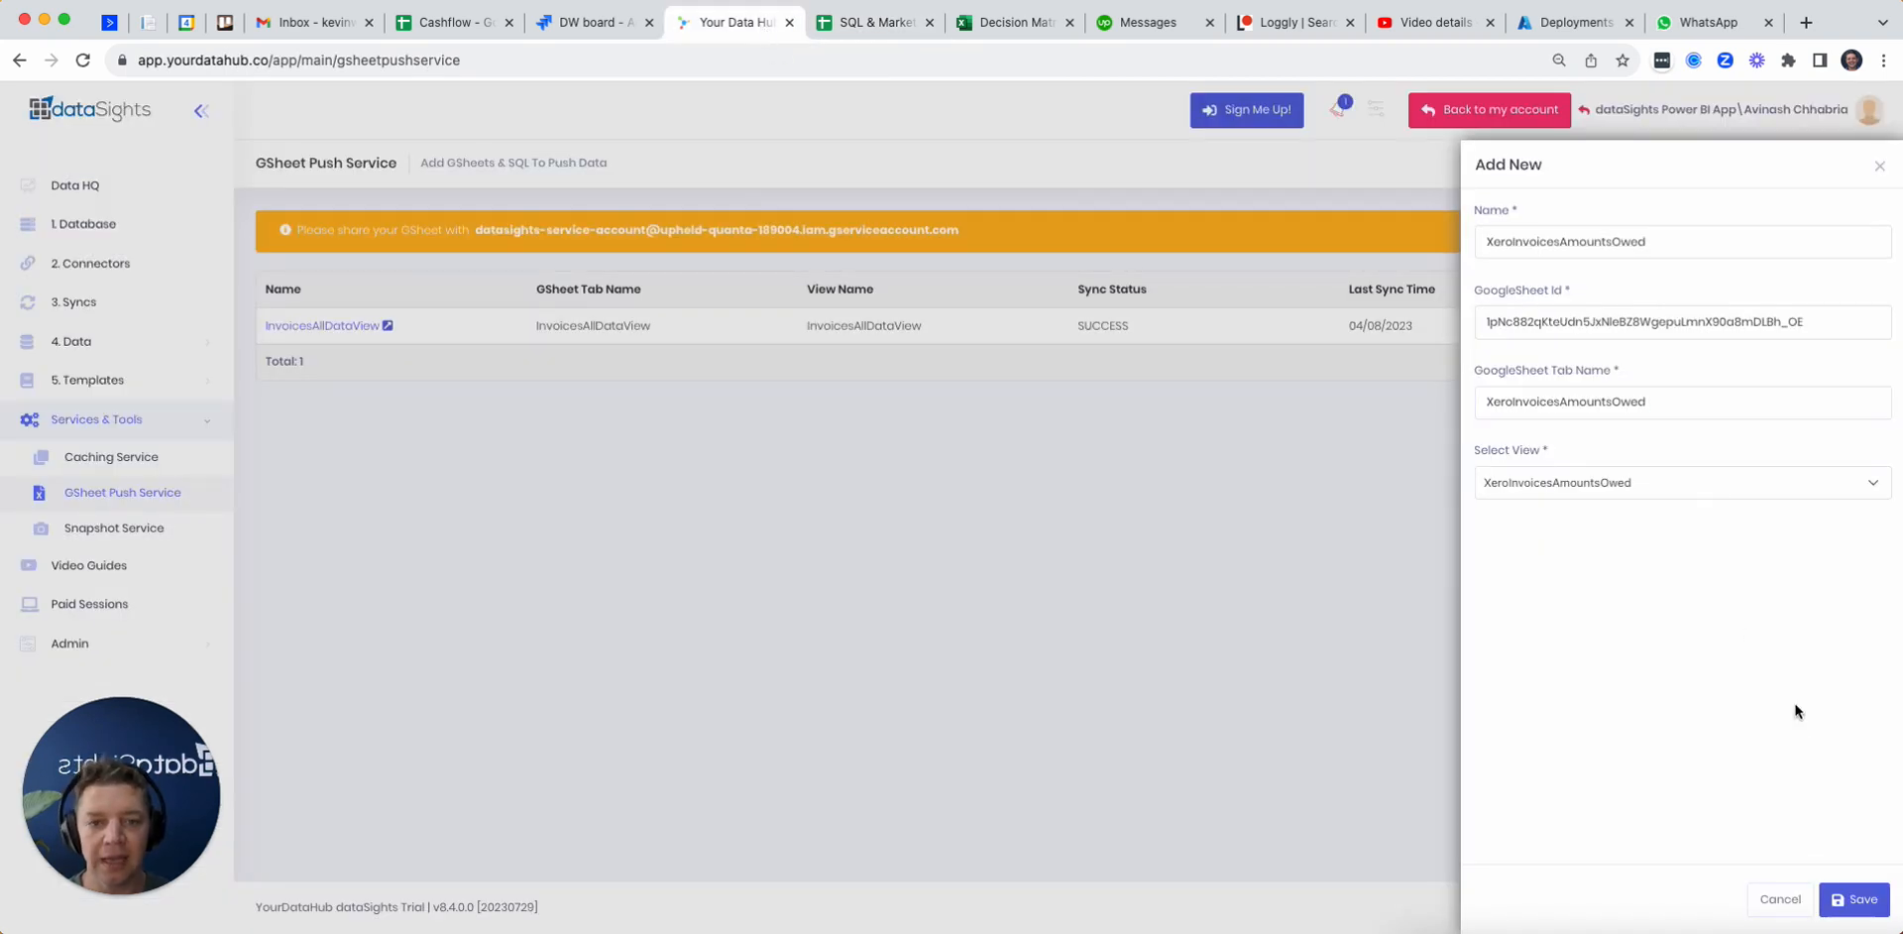
pyautogui.click(1855, 899)
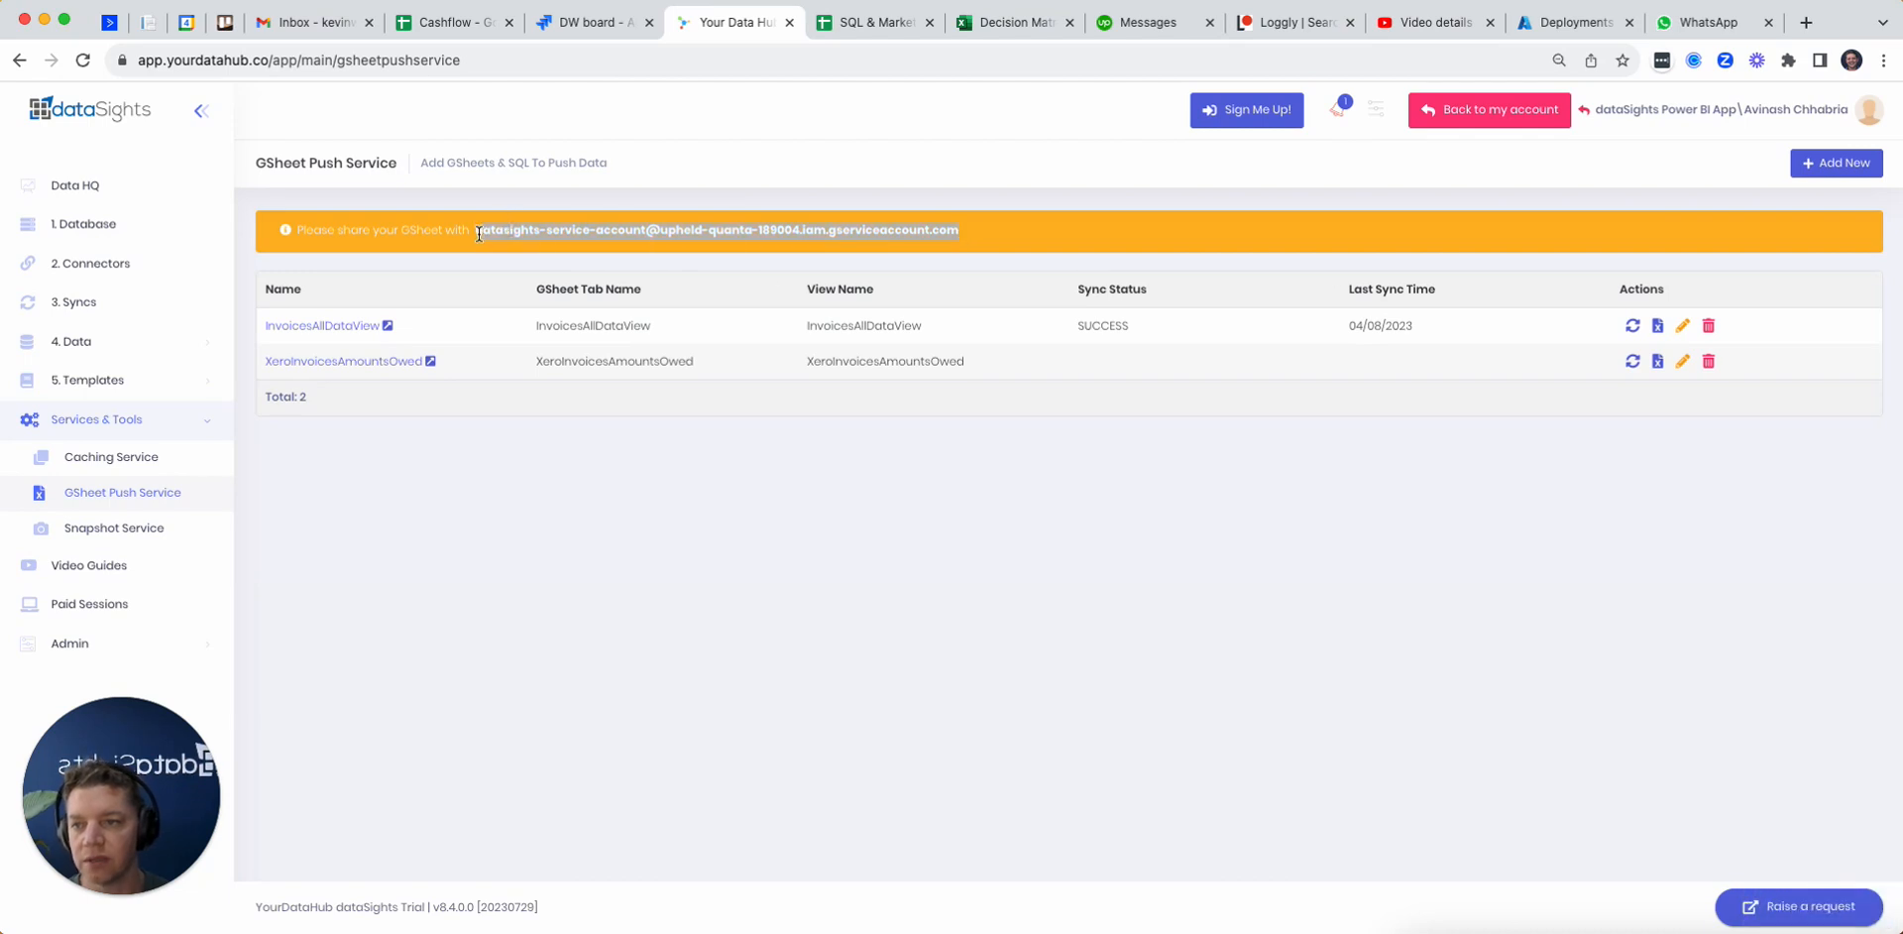
# Step: Share the SQL & Marketing spreadsheet with the dataSights service account's e-mail as Editor, accepting the external share
pyautogui.click(866, 30)
pyautogui.click(1775, 111)
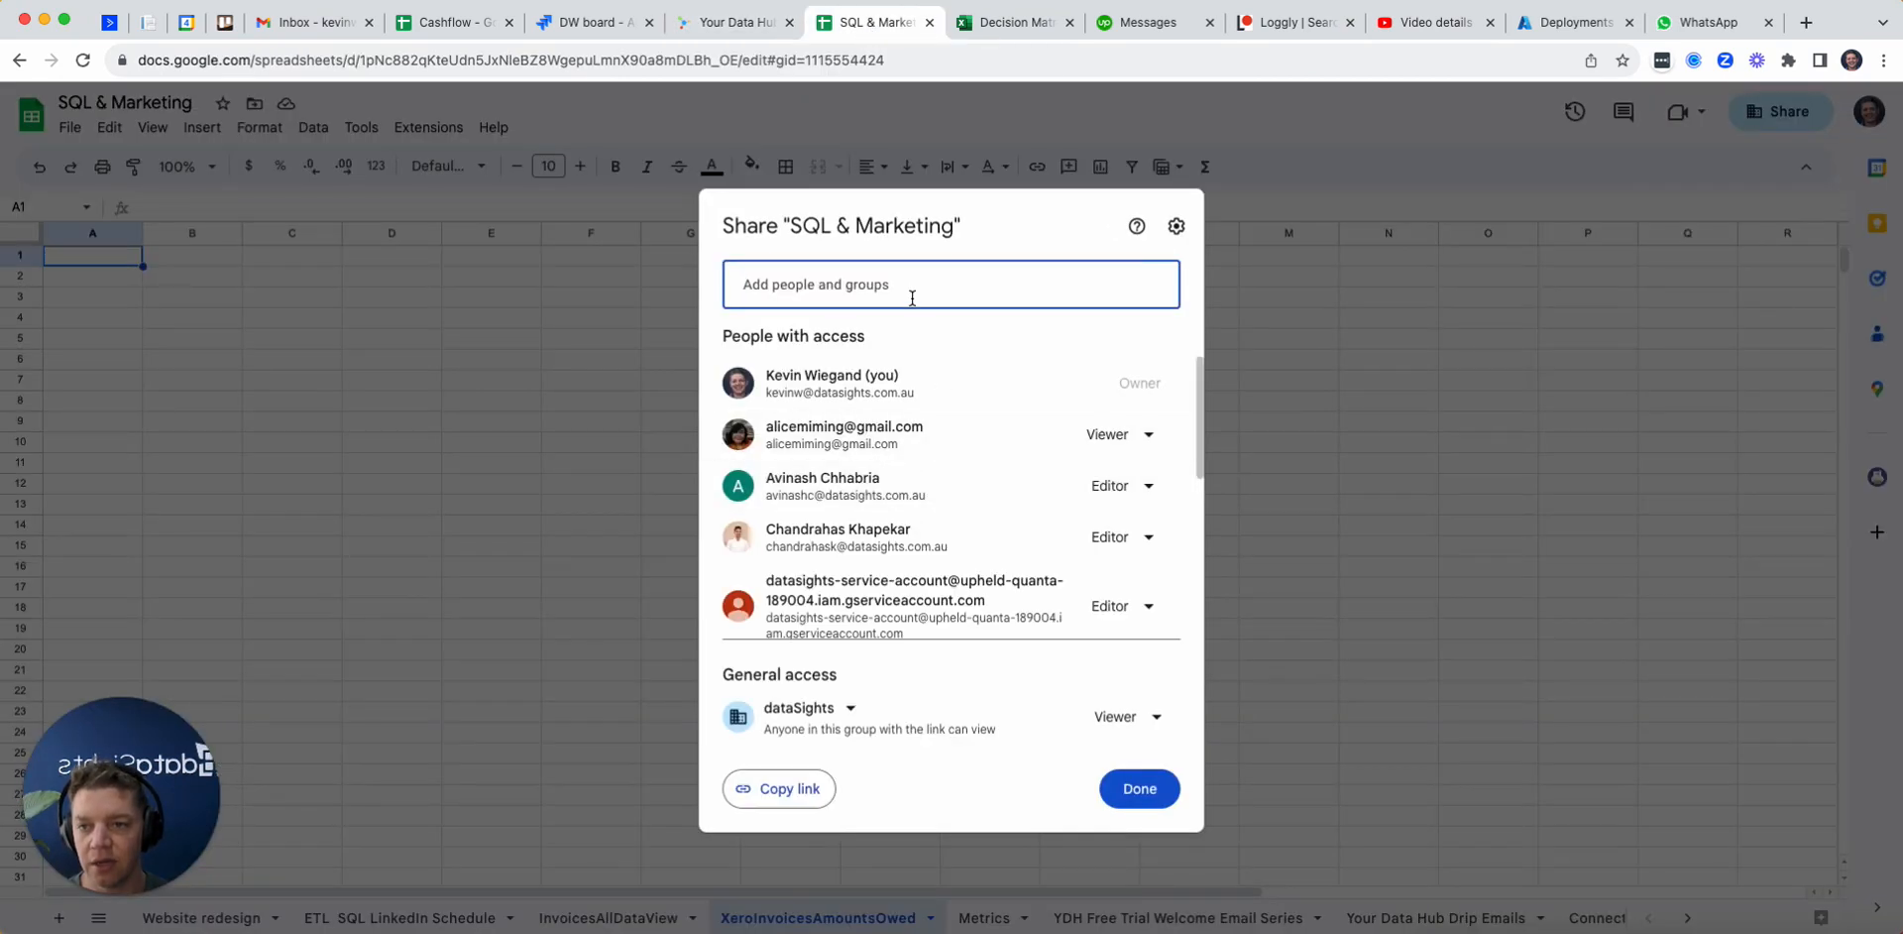
pyautogui.hotkey('ctrl', 'v')
pyautogui.press('Return')
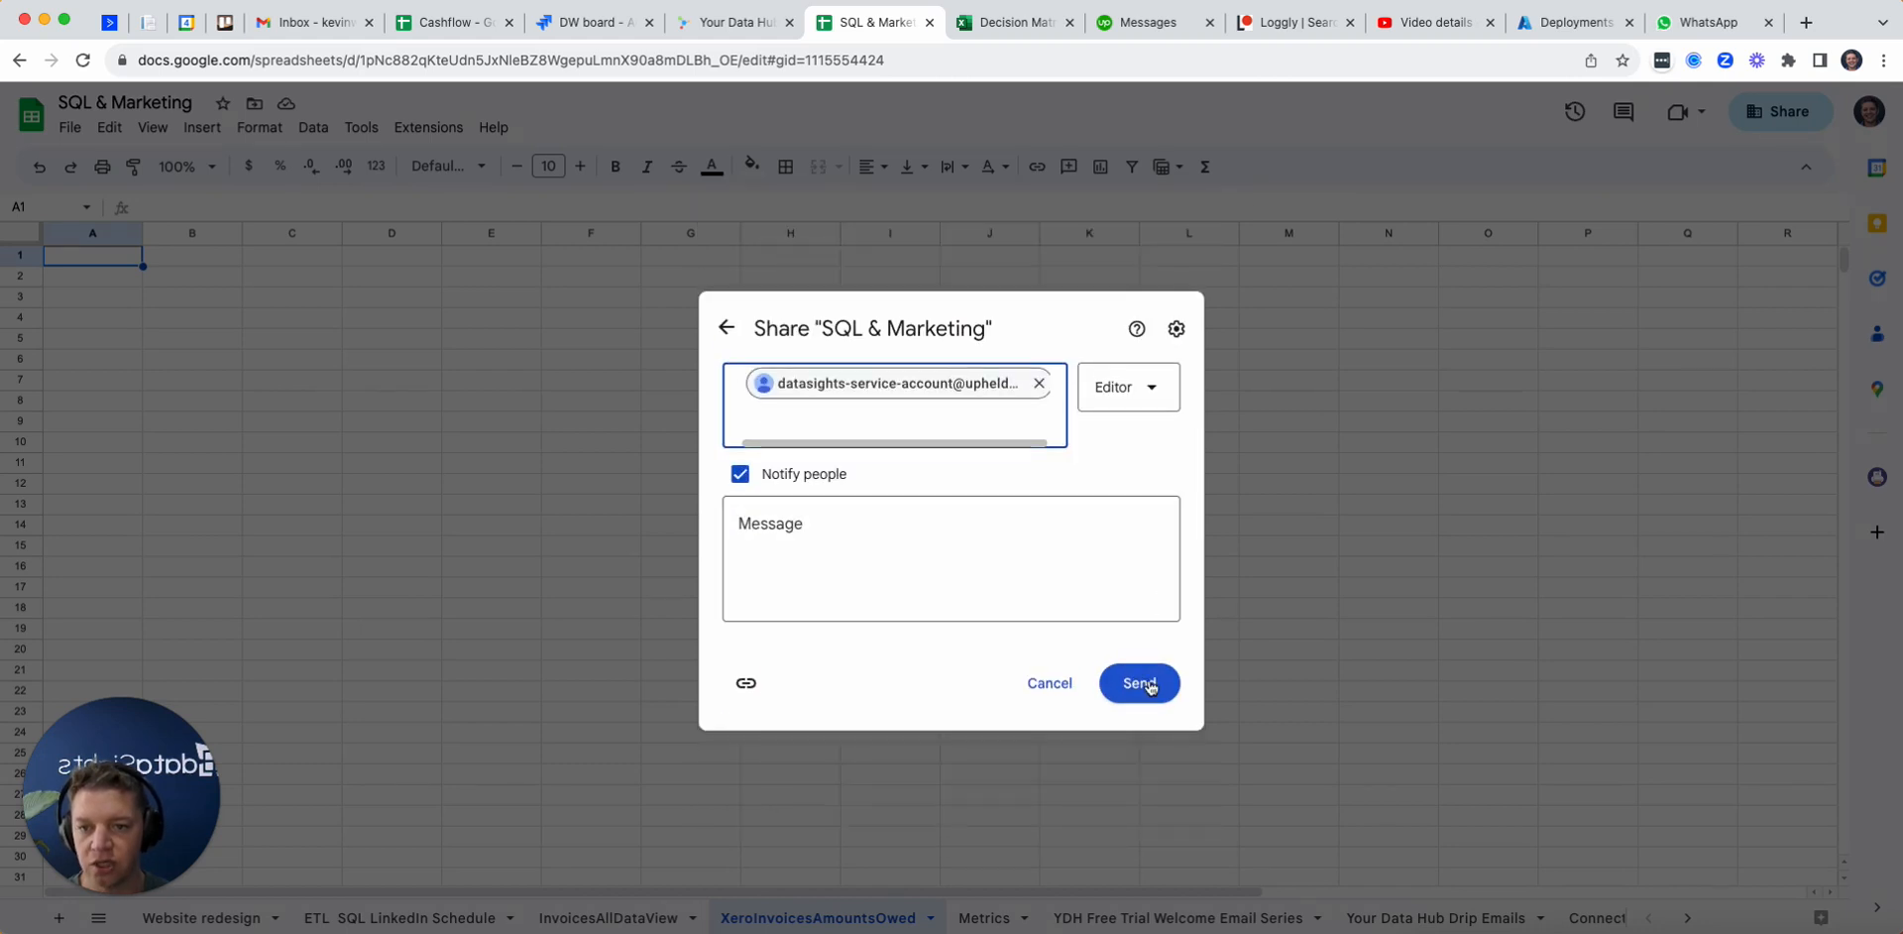
pyautogui.click(1140, 682)
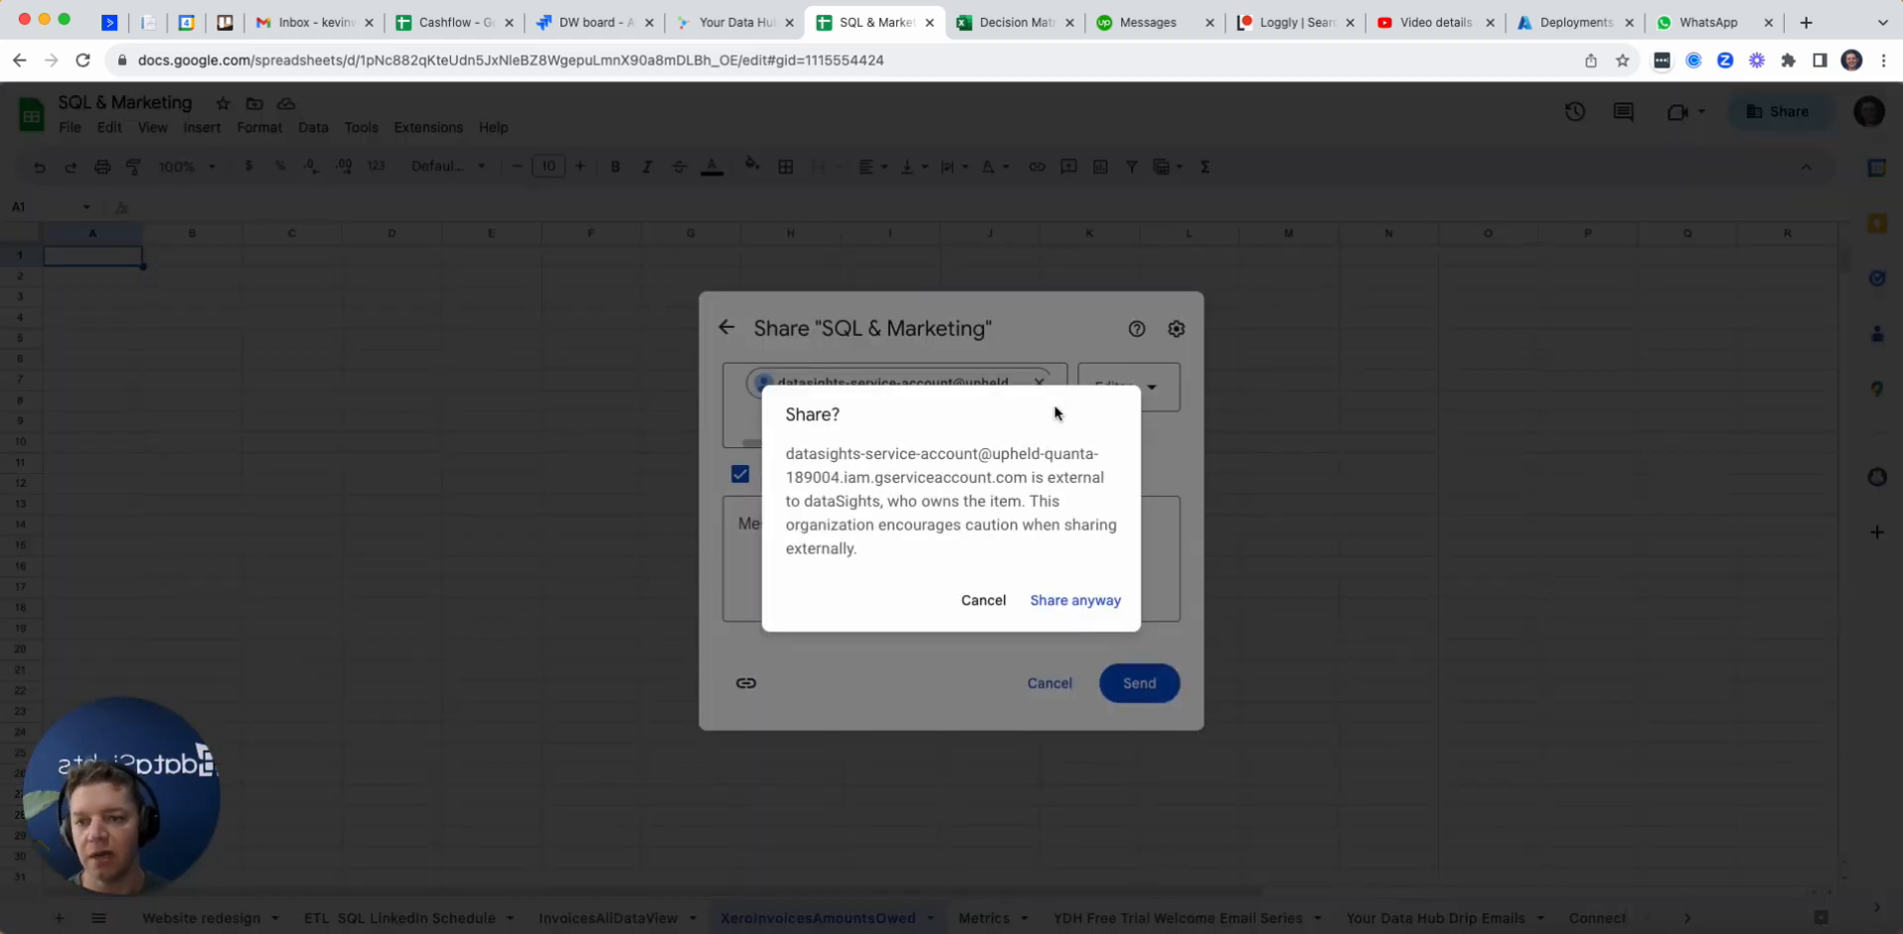
pyautogui.click(1072, 597)
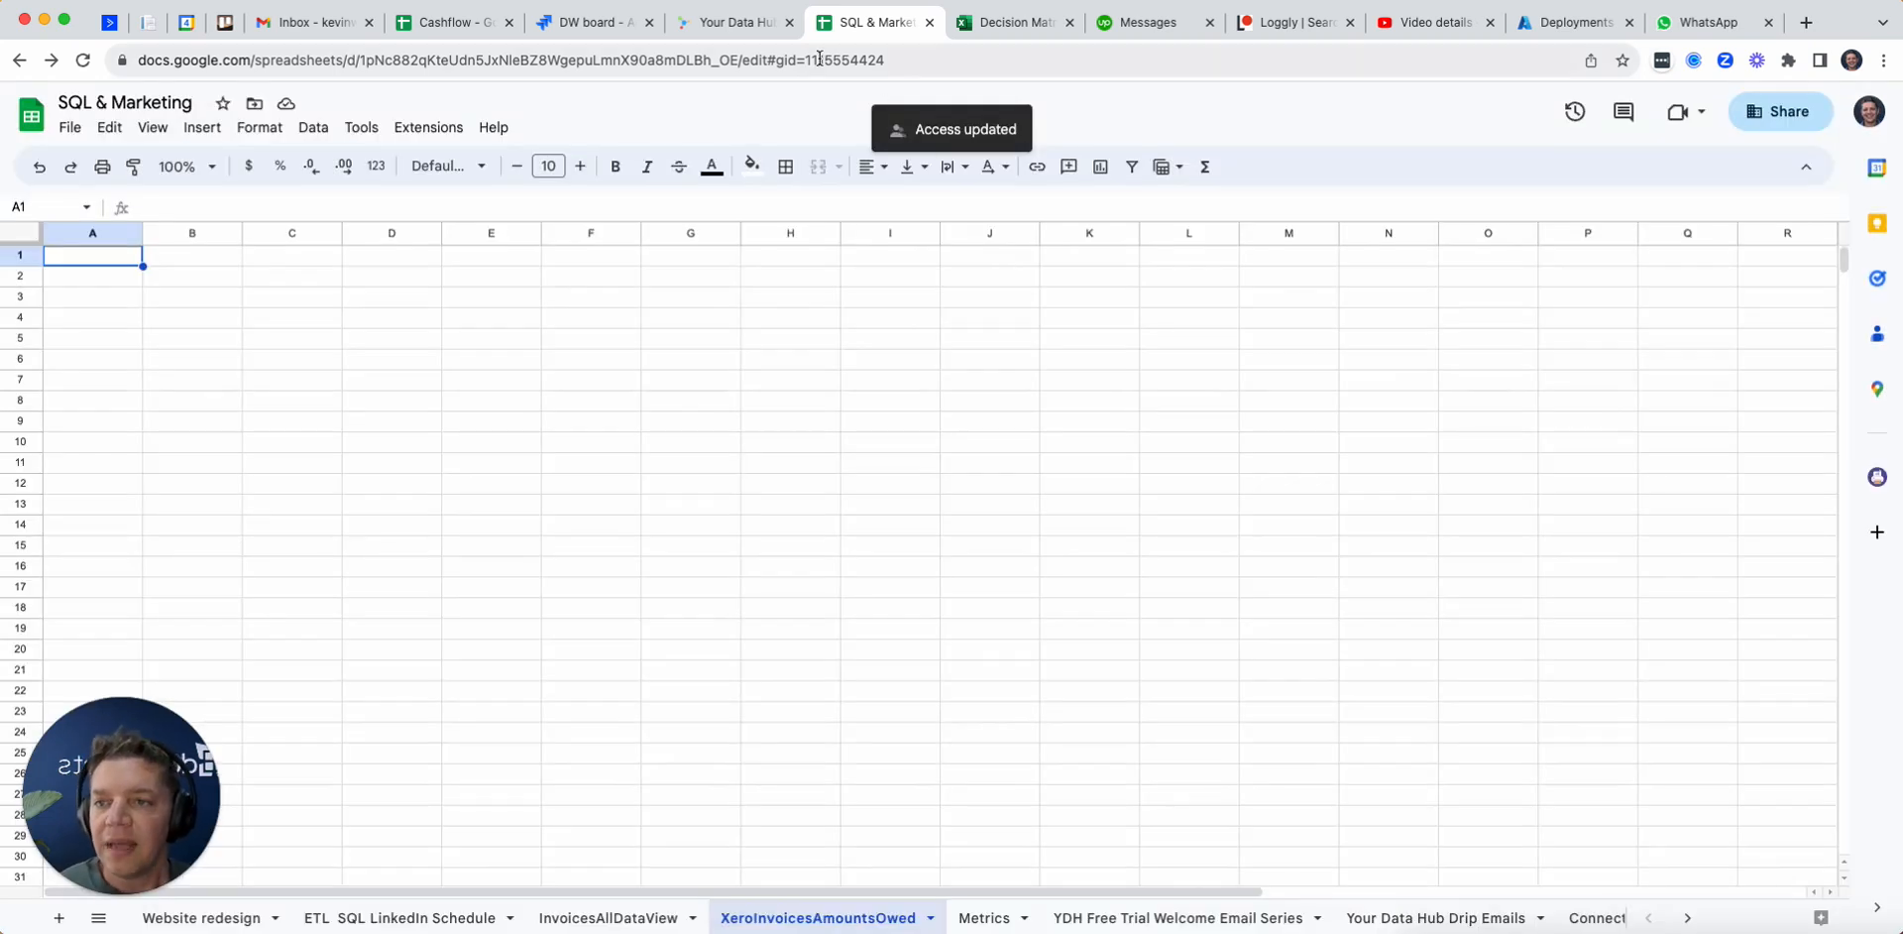
# Step: Trigger the XeroInvoicesAmountsOwed push in dataSights and check the pushed contact_name and amountdue data in the spreadsheet
pyautogui.click(733, 22)
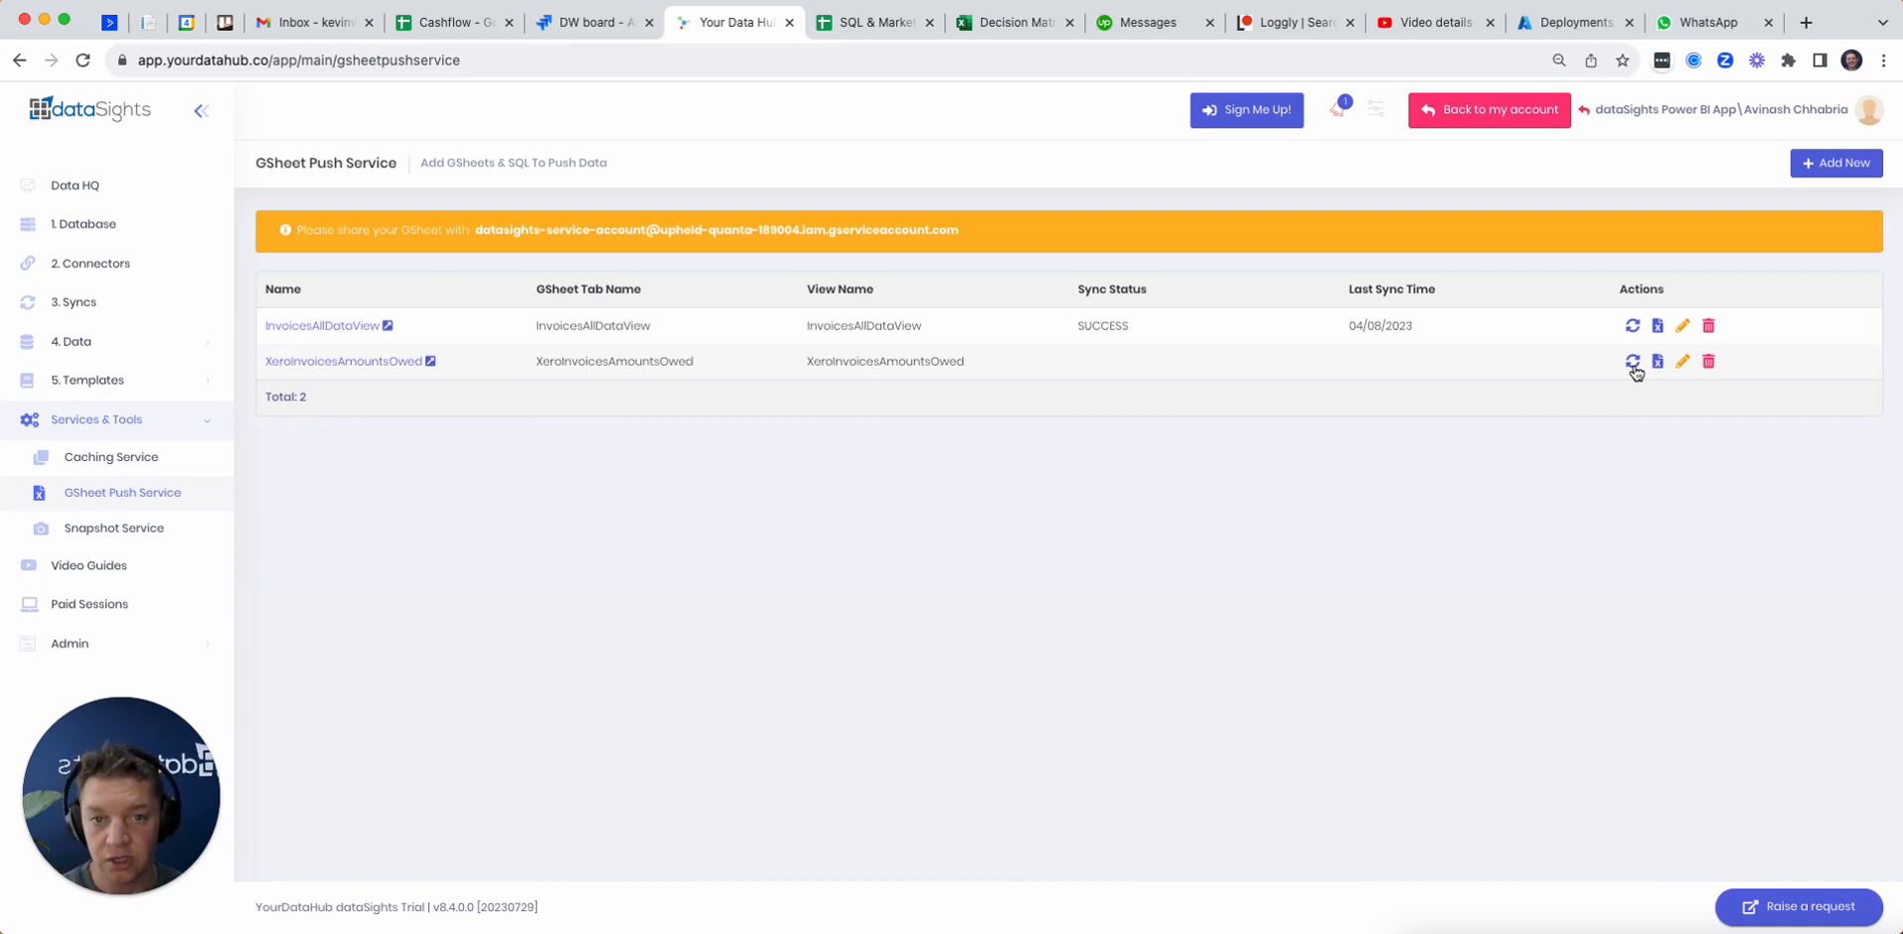
pyautogui.click(1633, 362)
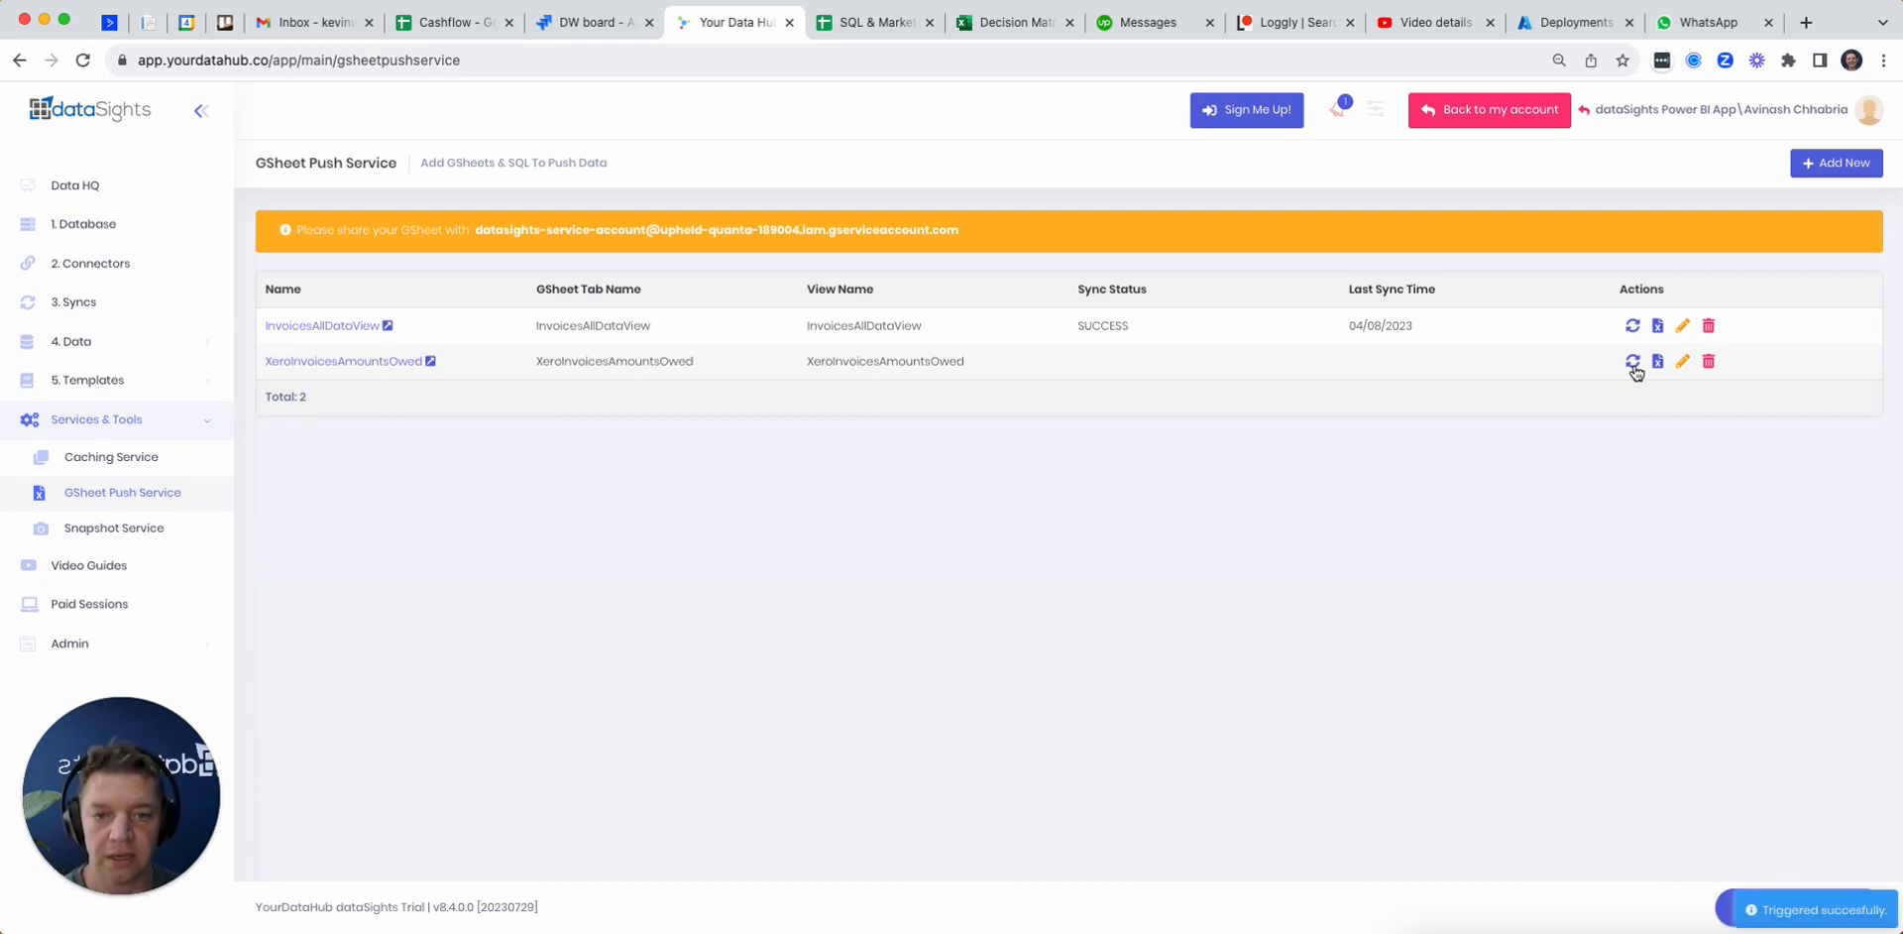
pyautogui.click(877, 24)
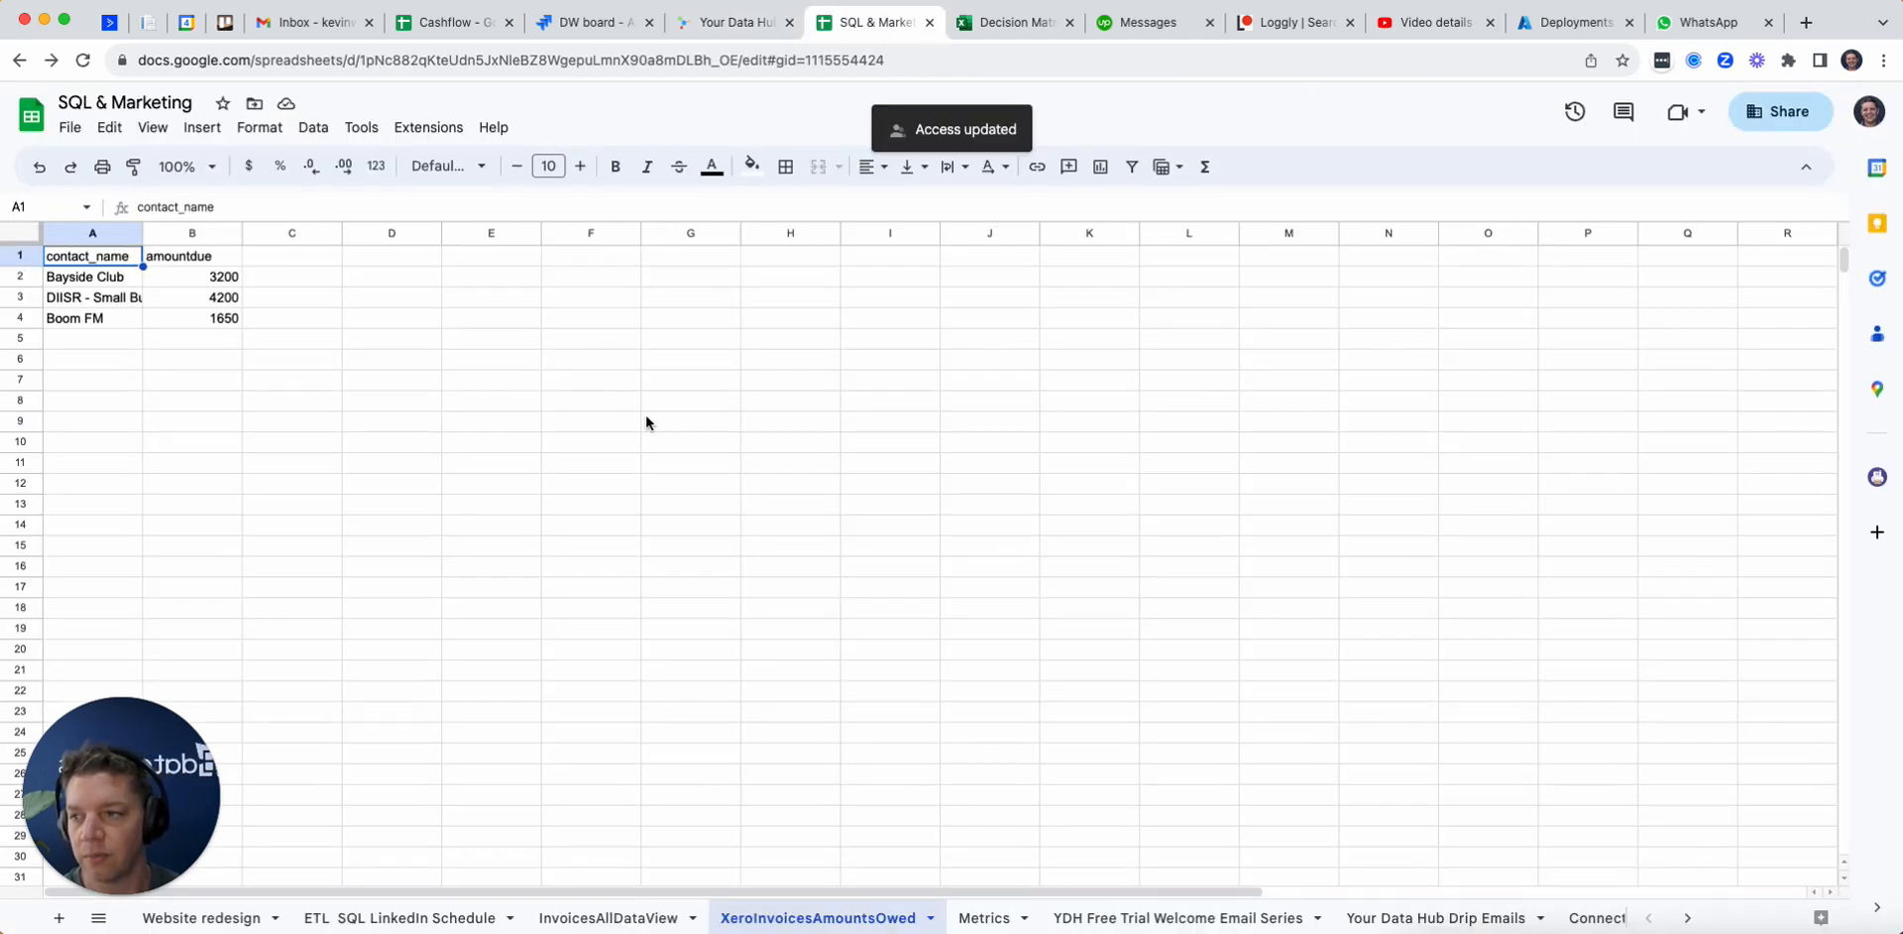
pyautogui.moveTo(122, 258); pyautogui.dragTo(224, 319)
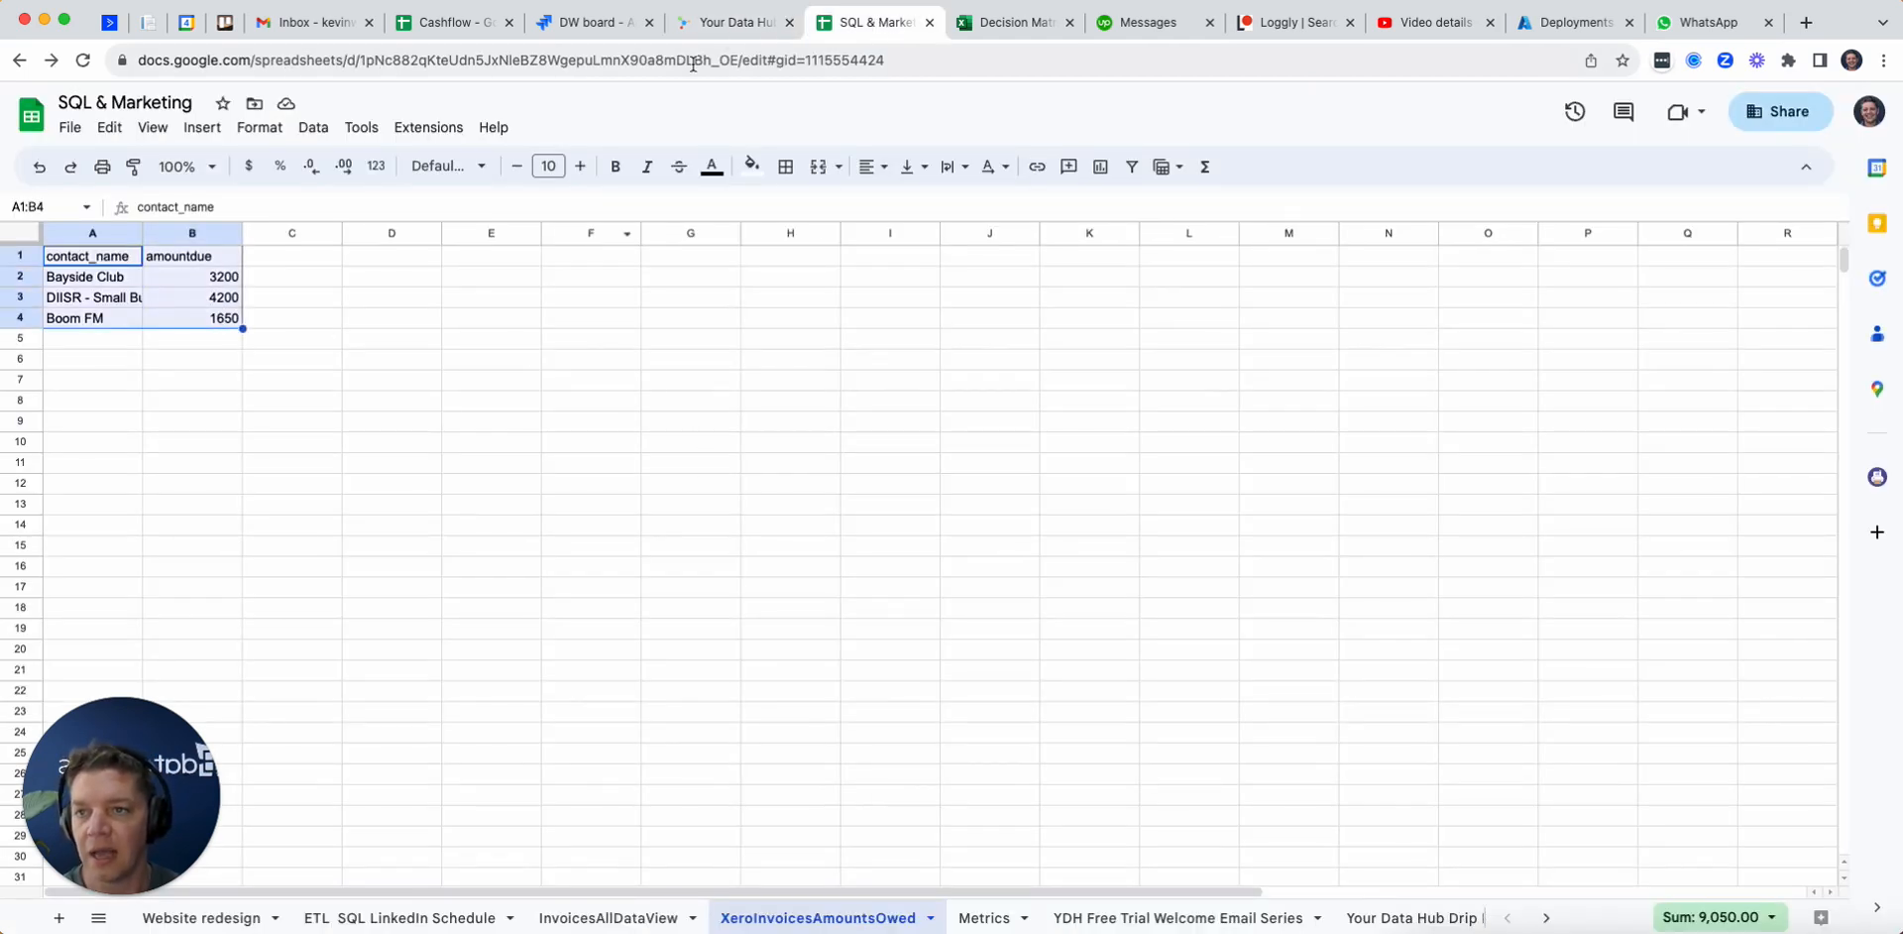
# Step: Open the Googlesheet Pusher Service sync in dataSights to review its schedule settings
pyautogui.click(742, 24)
pyautogui.click(128, 304)
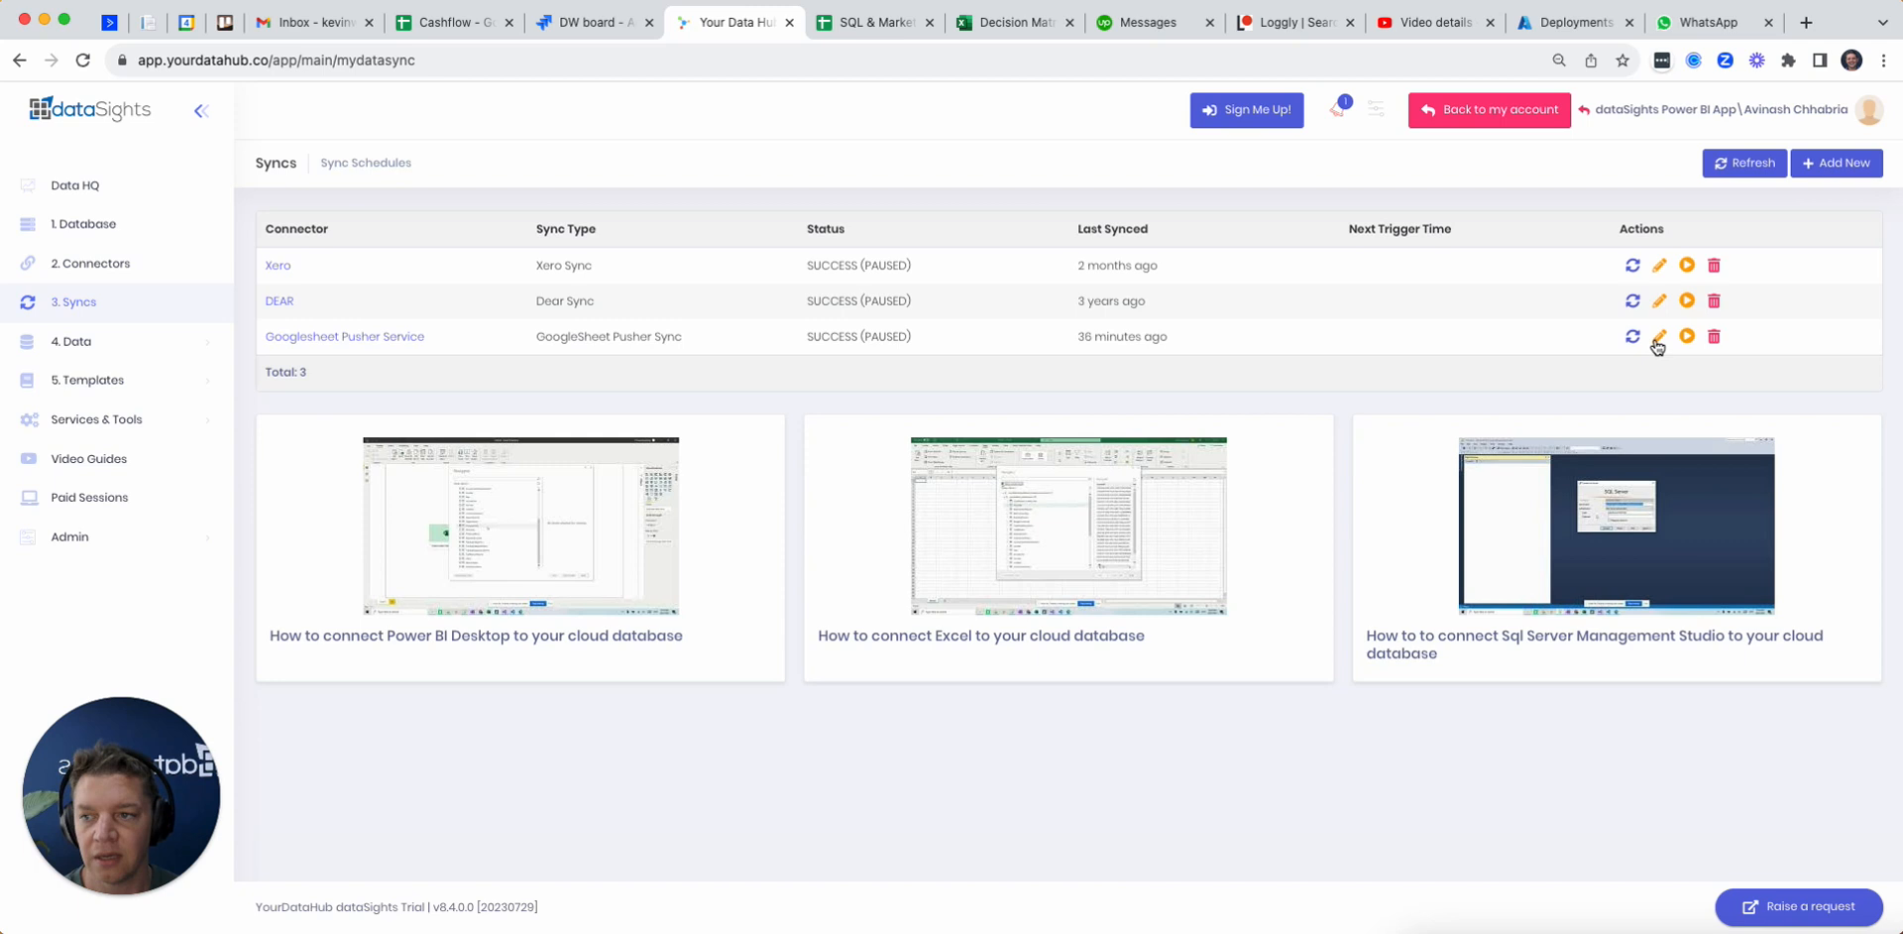
pyautogui.click(1659, 338)
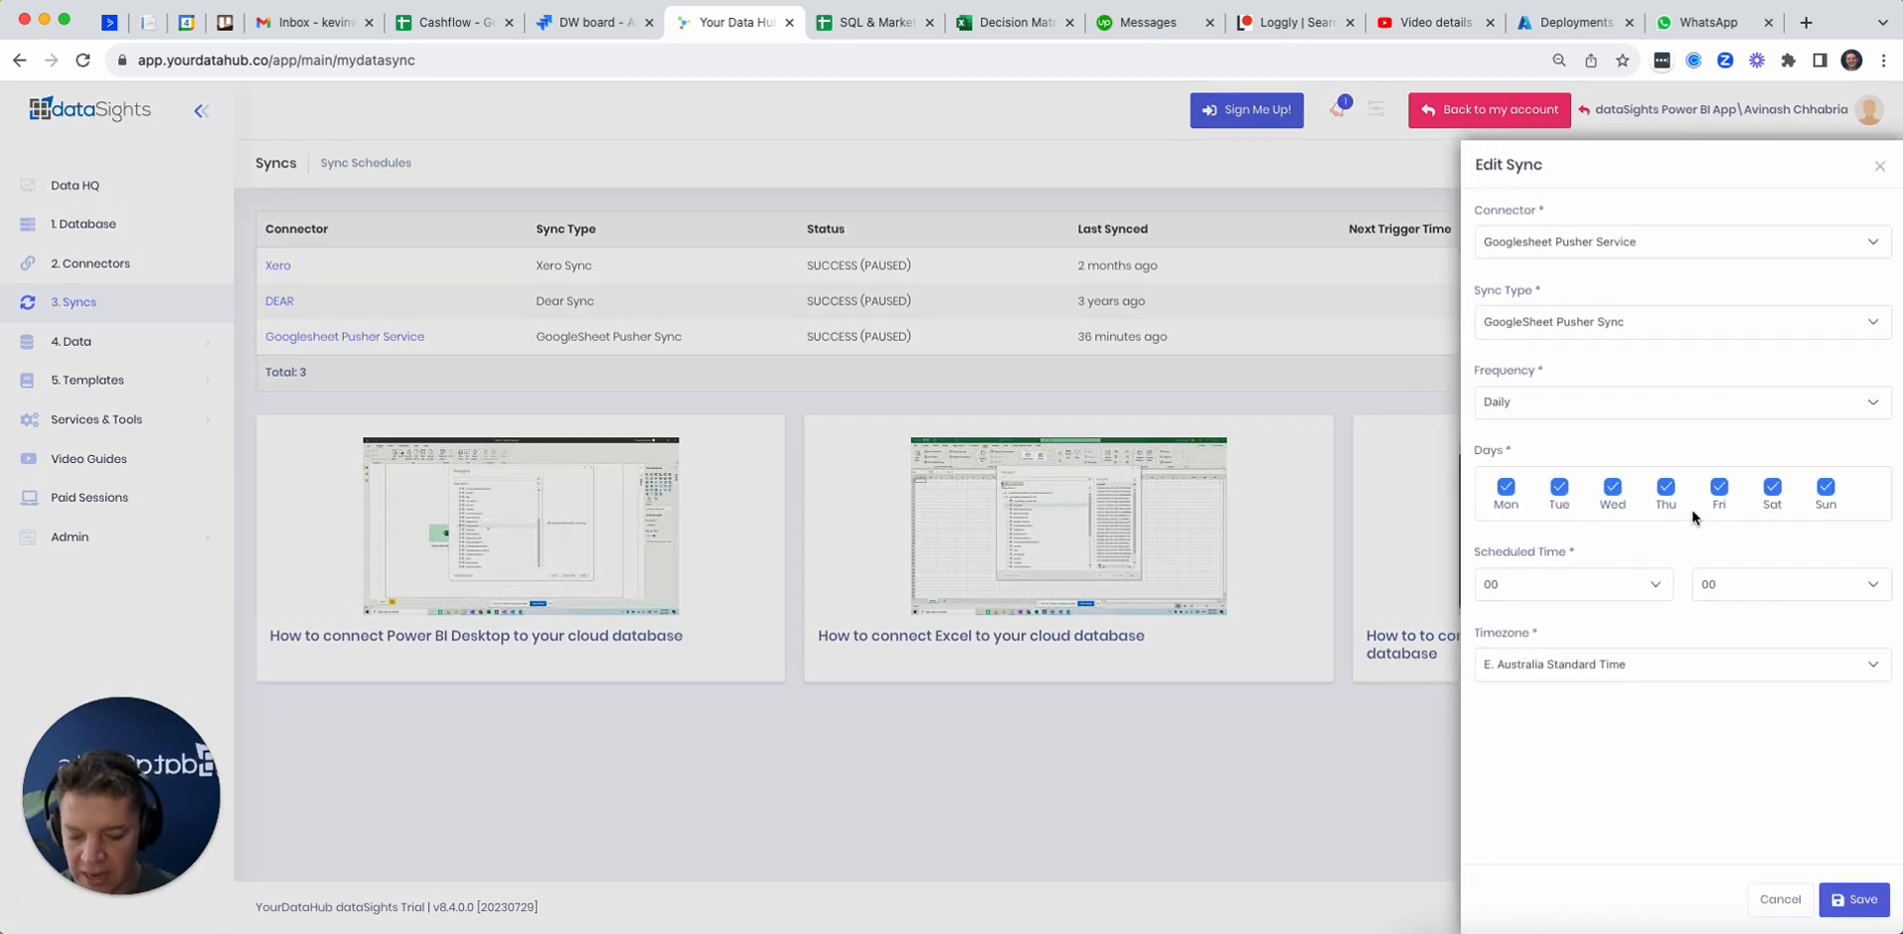
# Step: Open the datasights.co website in a new browser tab
pyautogui.press('super+t')
pyautogui.write('data')
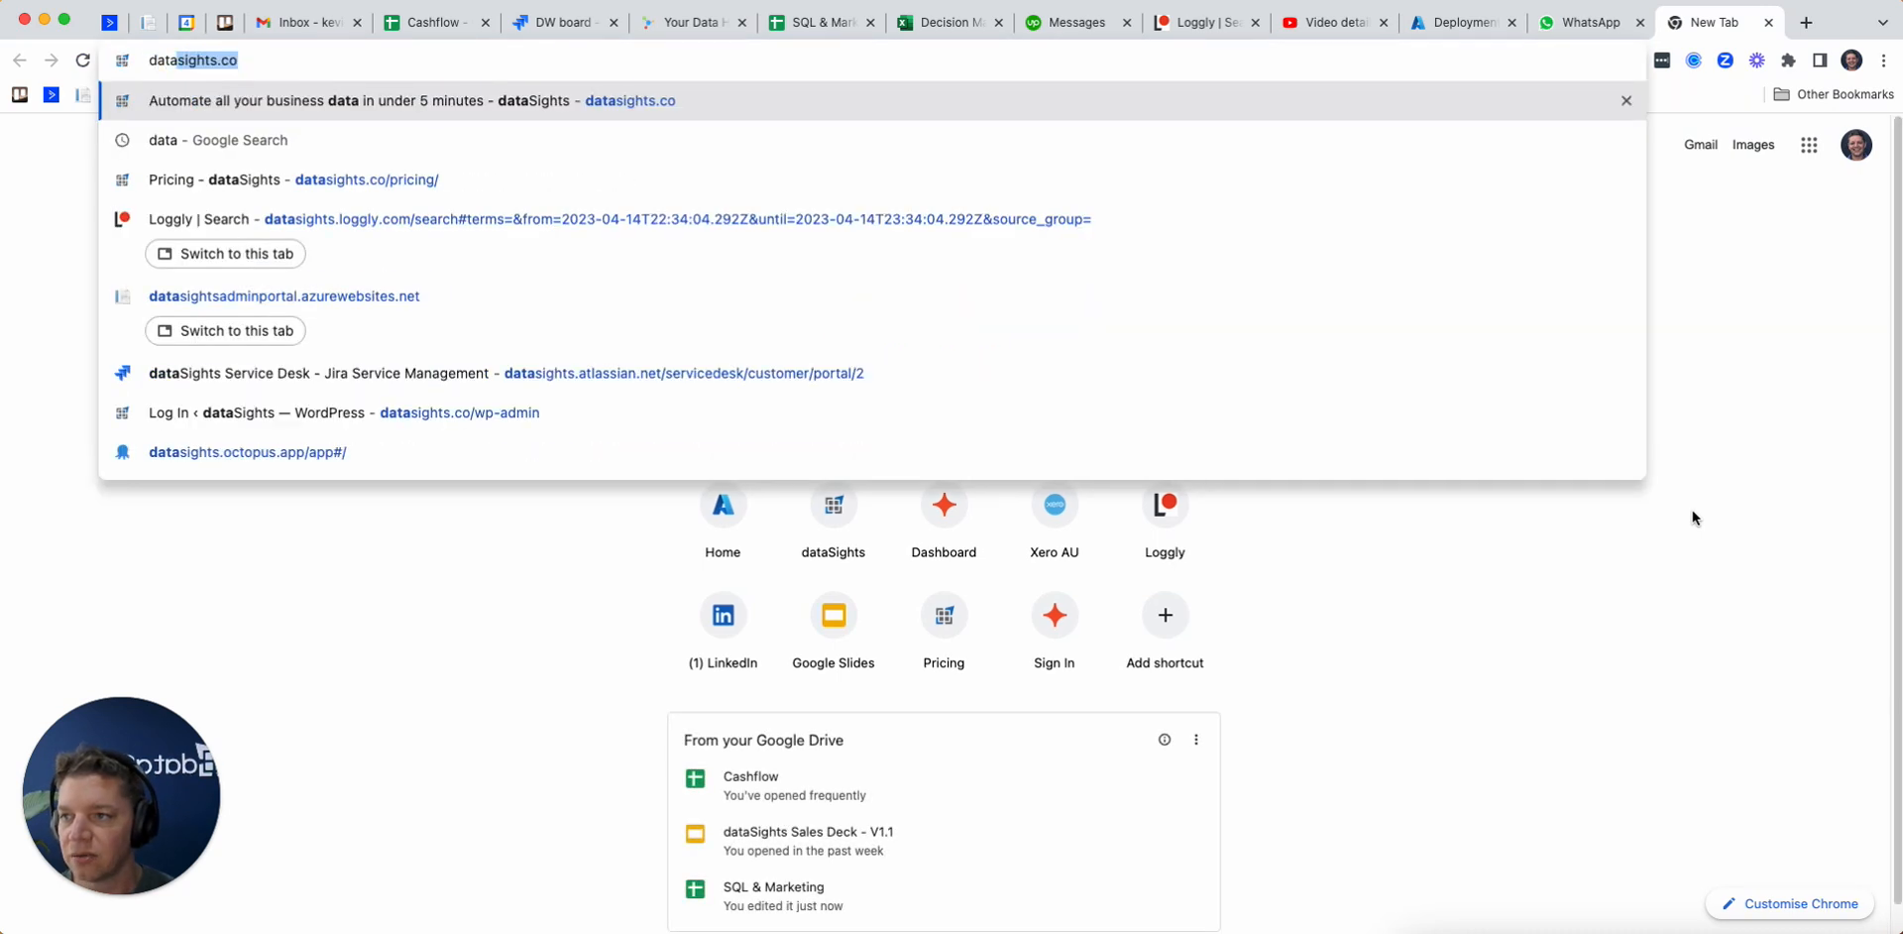
pyautogui.press('Return')
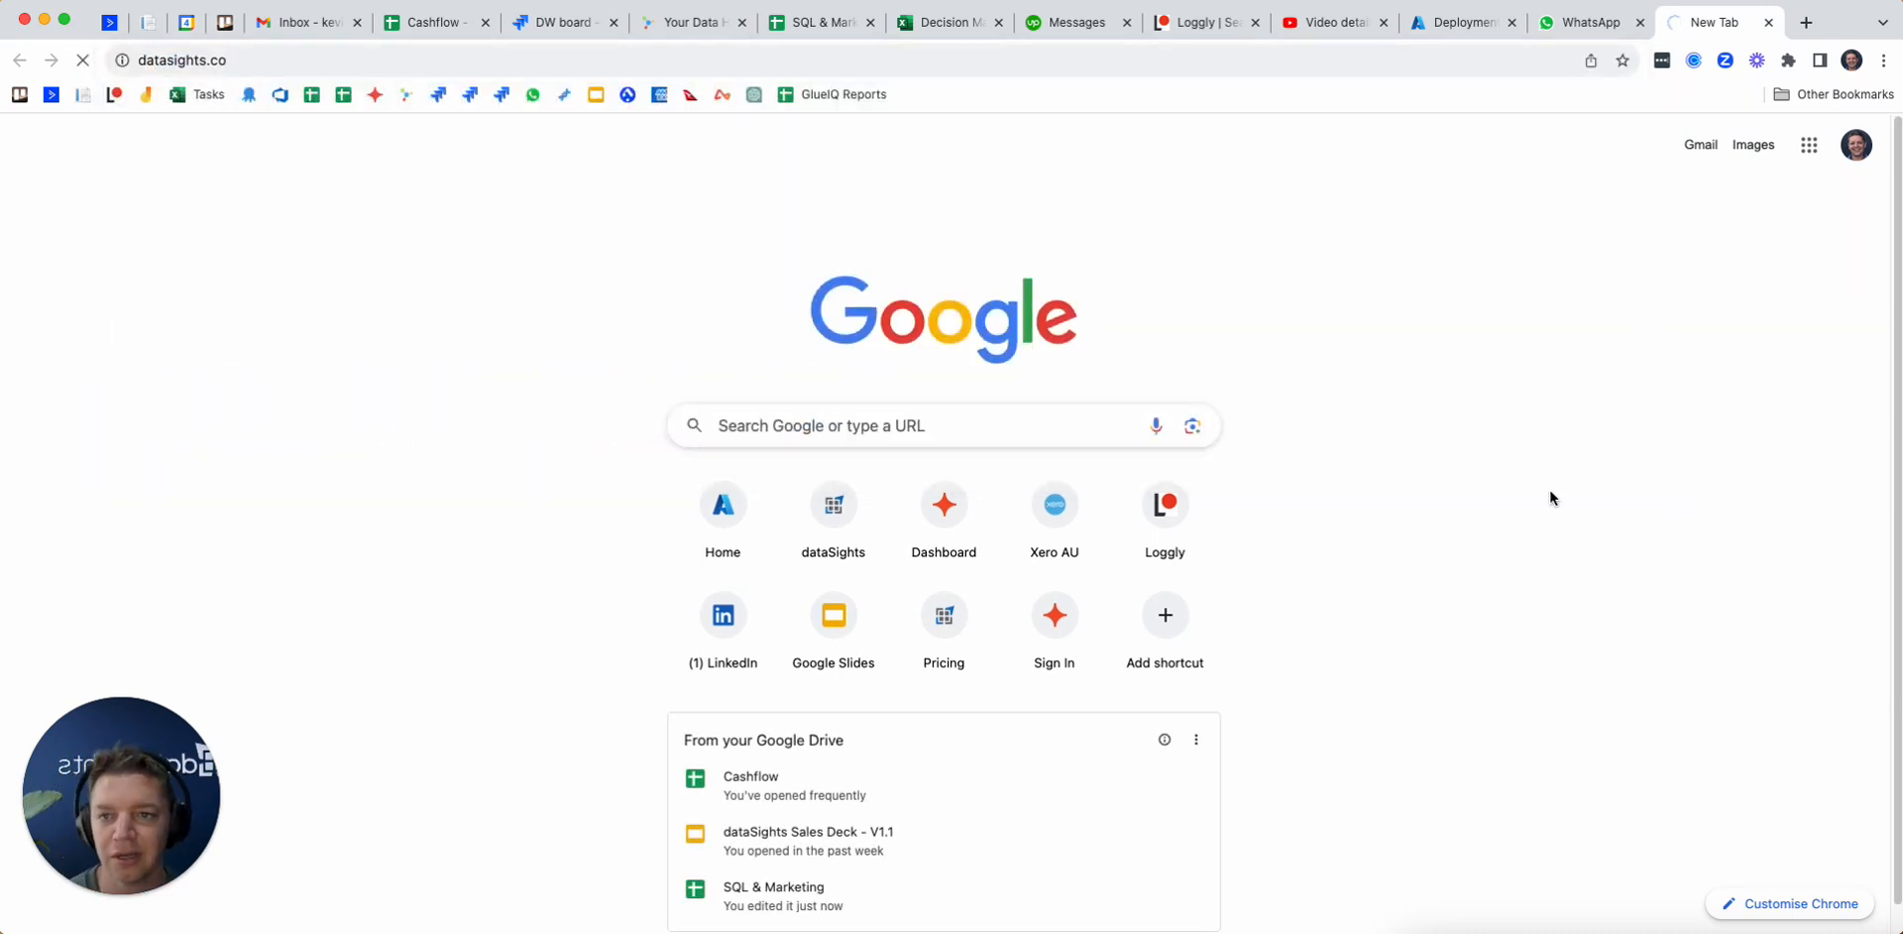